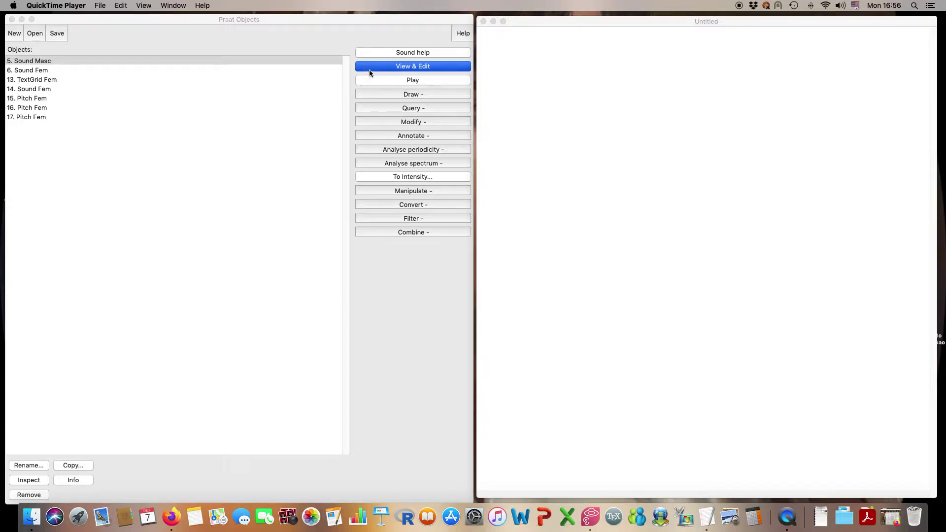
Open Sound Masc for viewing and editing, hide its pitch contour, and enlarge the editor window
{"action": "left_click", "coordinate": [53, 61]}
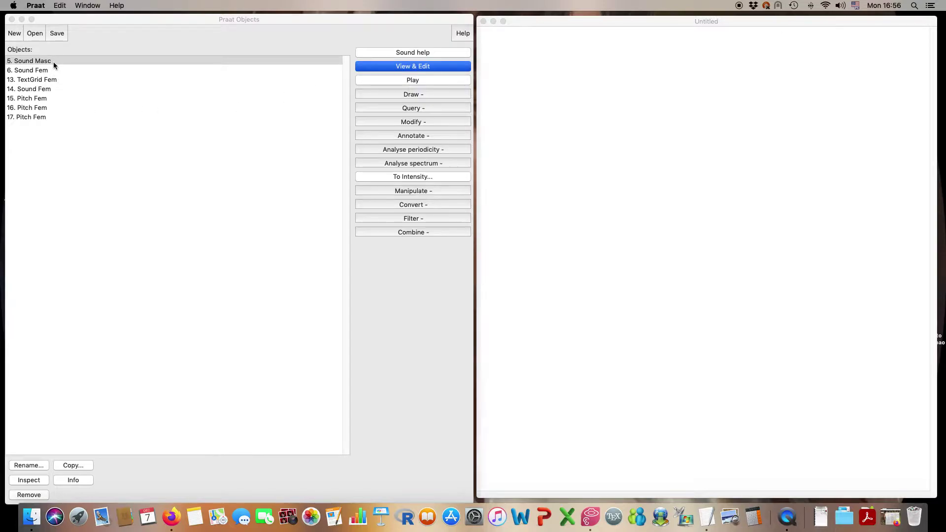
{"action": "left_click", "coordinate": [371, 66]}
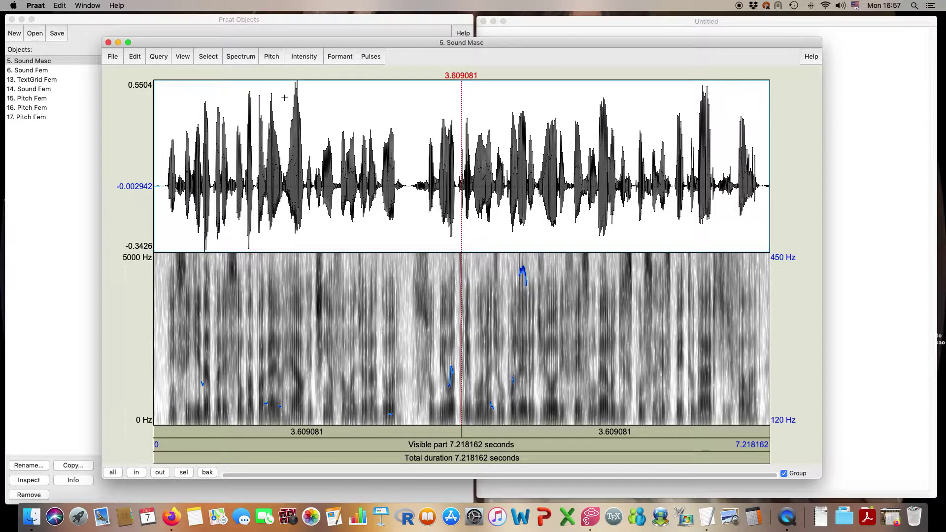
{"action": "left_click", "coordinate": [275, 60]}
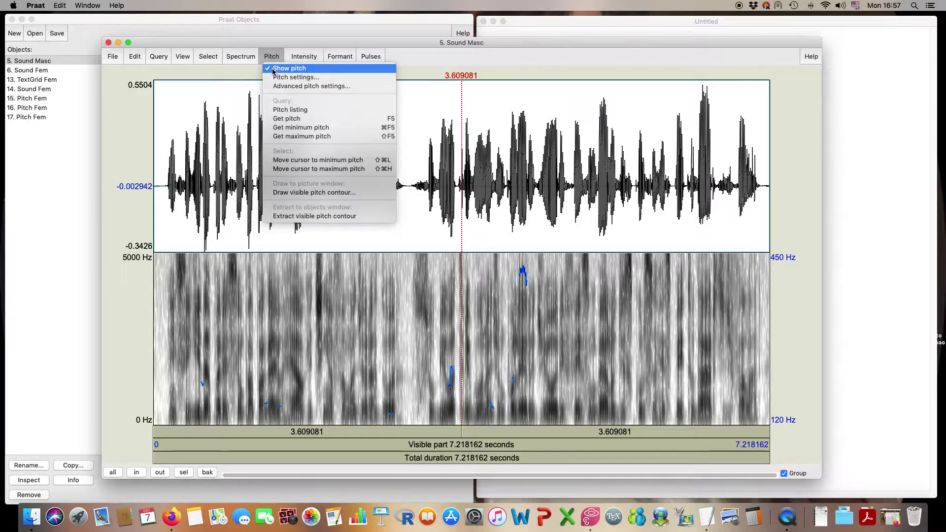
{"action": "left_click", "coordinate": [273, 69]}
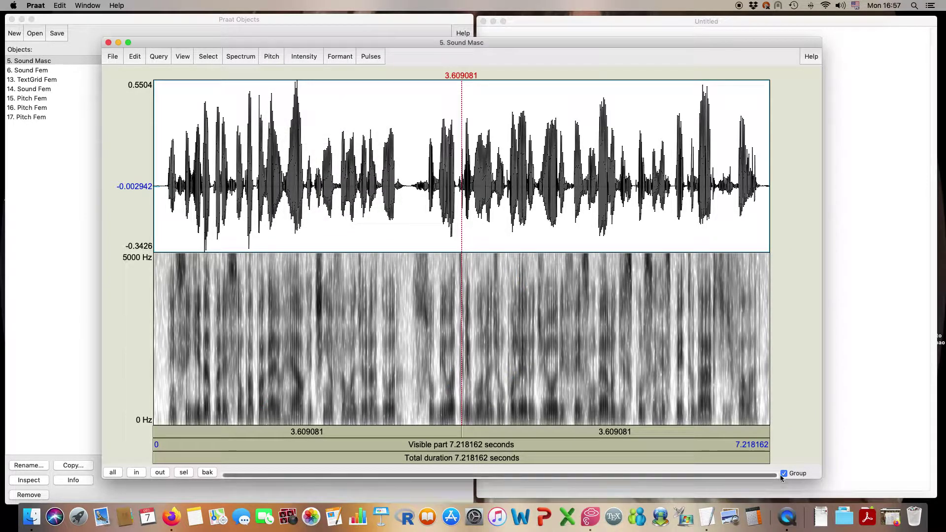
{"action": "left_click_drag", "start_coordinate": [818, 476], "coordinate": [897, 494]}
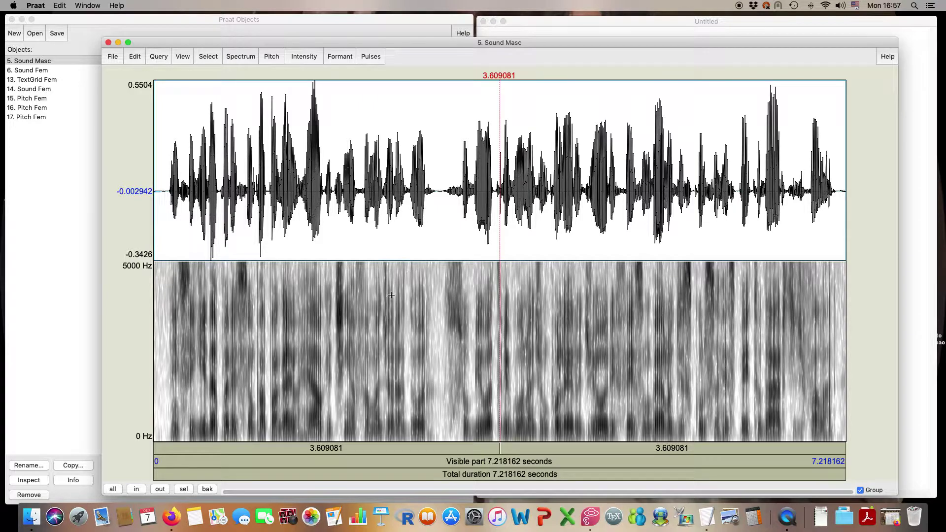
Inspect the To Pitch analysis parameters for Sound Masc without running the analysis
{"action": "left_click", "coordinate": [53, 62]}
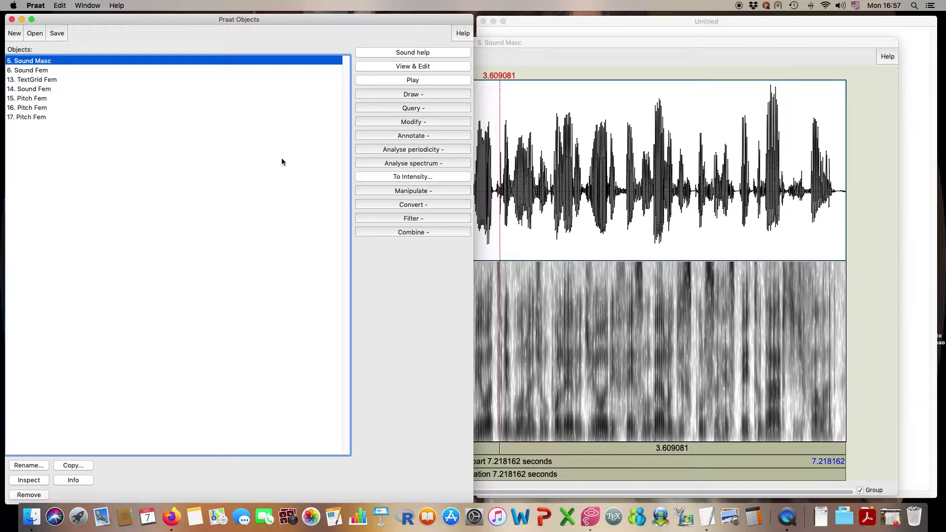
{"action": "left_click", "coordinate": [390, 154]}
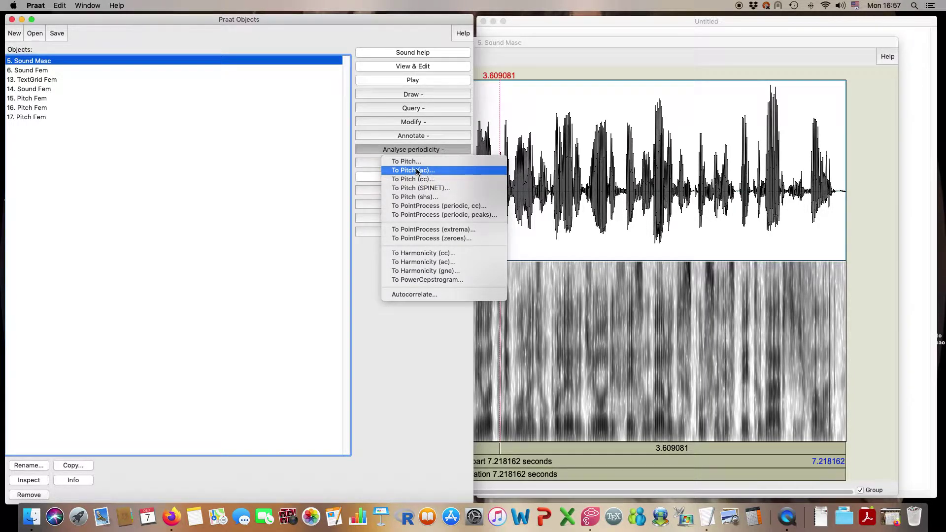
{"action": "left_click", "coordinate": [418, 163]}
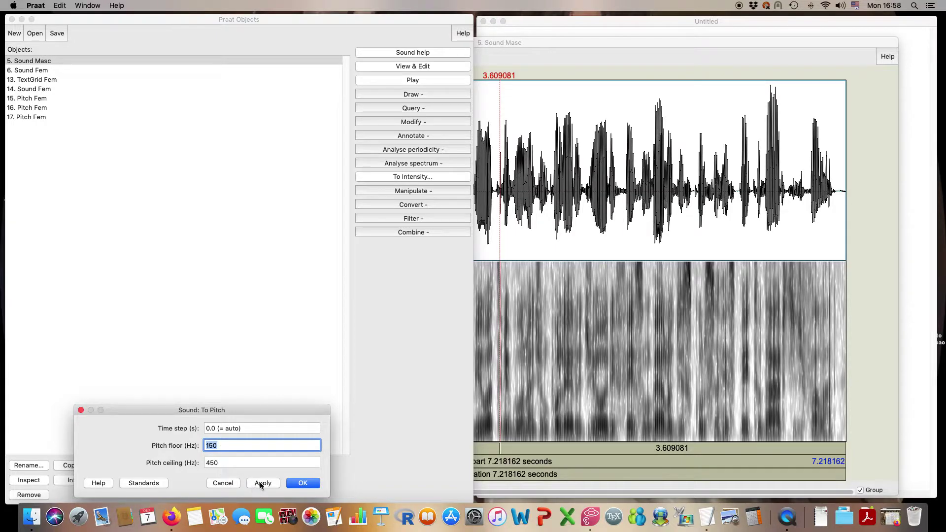
{"action": "left_click", "coordinate": [81, 411]}
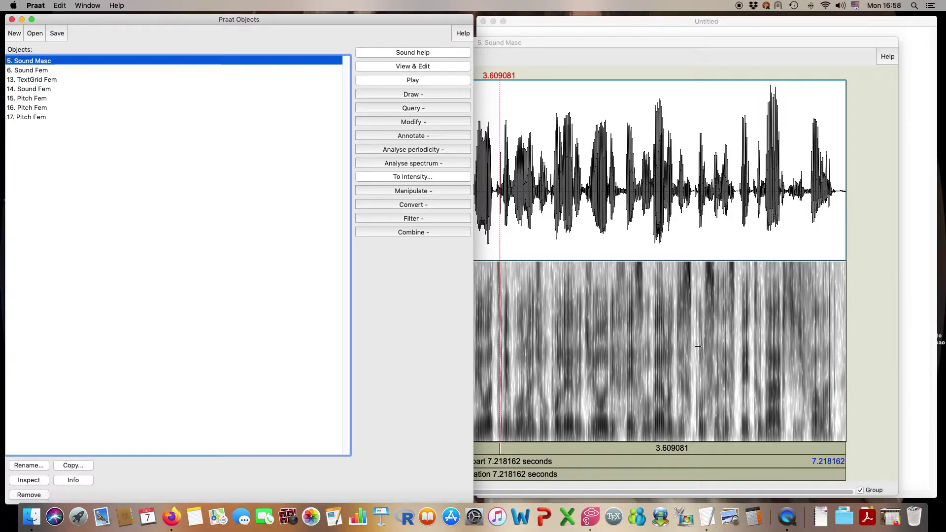
Set the pitch range of the Sound Masc editor to 75–400 Hz
{"action": "left_click", "coordinate": [510, 231]}
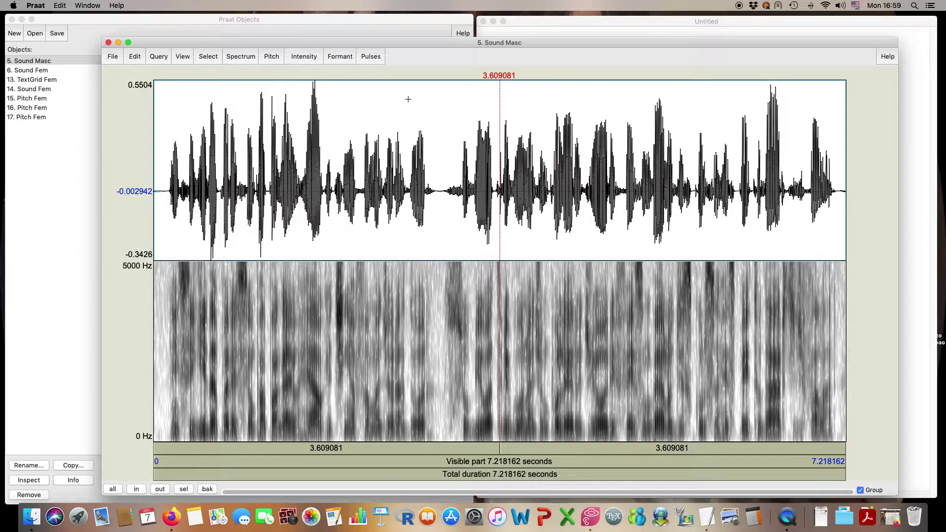
{"action": "left_click", "coordinate": [272, 60]}
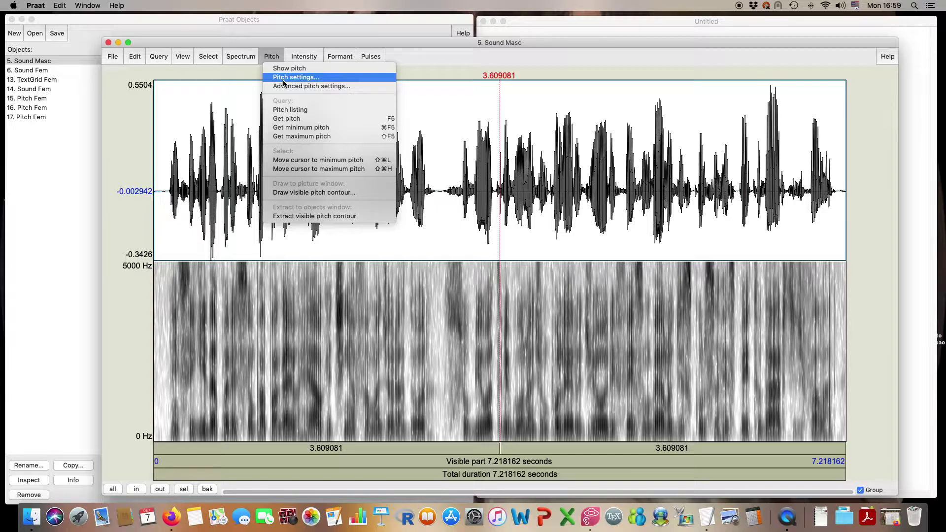
{"action": "left_click", "coordinate": [284, 79]}
{"action": "left_click_drag", "start_coordinate": [278, 322], "coordinate": [590, 234]}
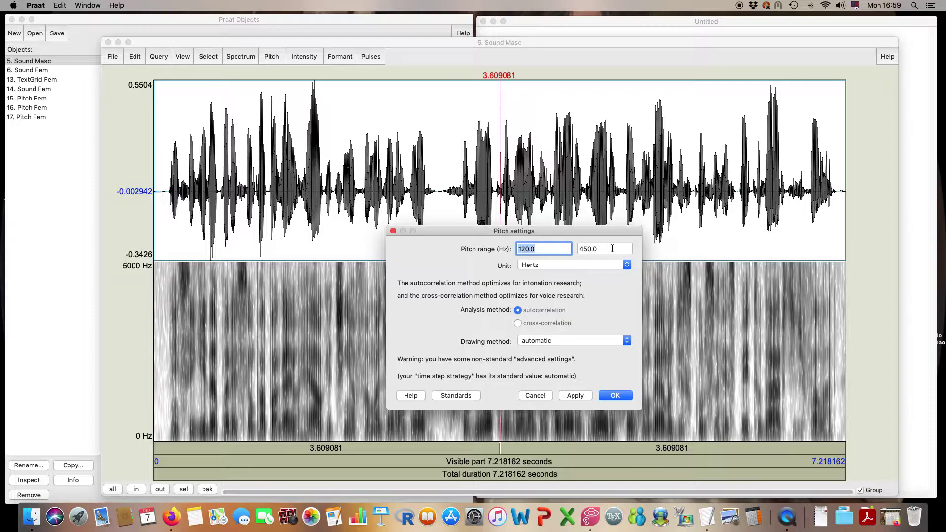
{"action": "type", "text": "75"}
{"action": "left_click", "coordinate": [593, 250]}
{"action": "key", "text": "BackSpace"}
{"action": "type", "text": "0"}
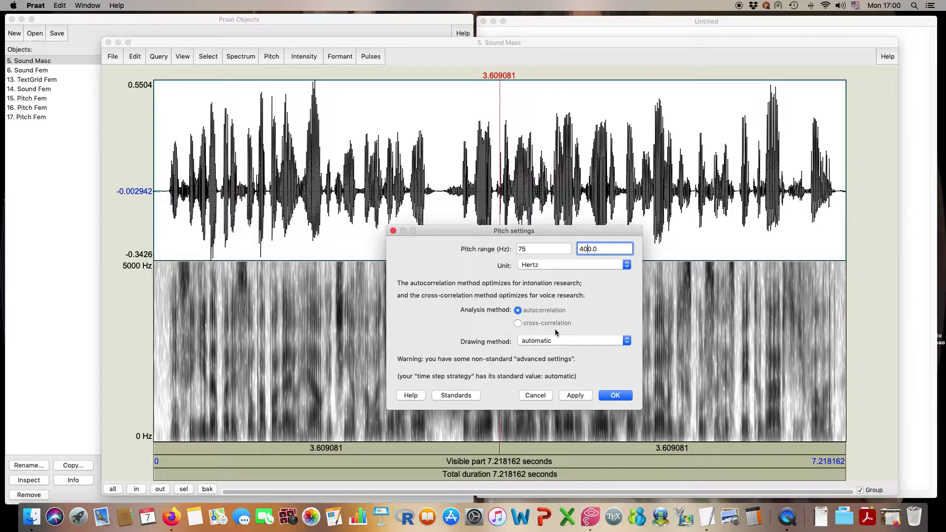
{"action": "left_click", "coordinate": [605, 395]}
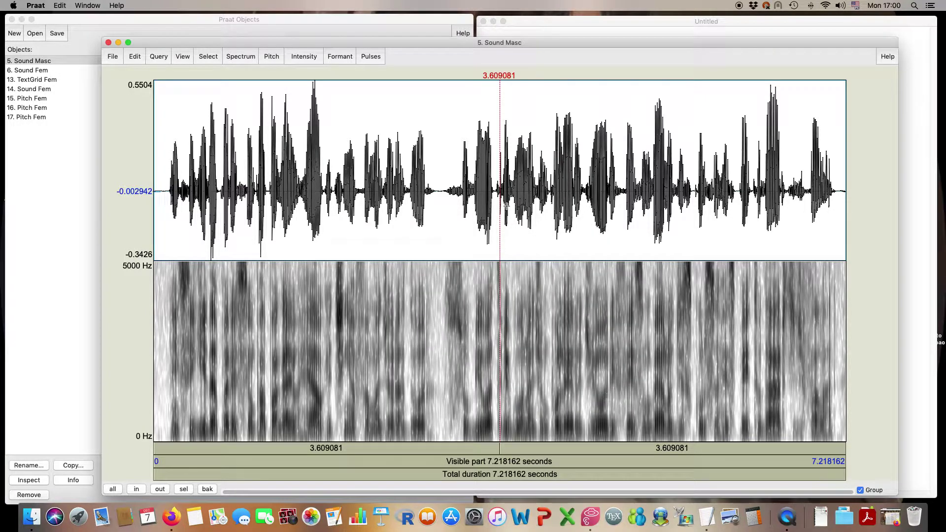
Show the pitch contour over the Sound Masc spectrogram, raise the system volume, and play the visible part
{"action": "left_click", "coordinate": [274, 58]}
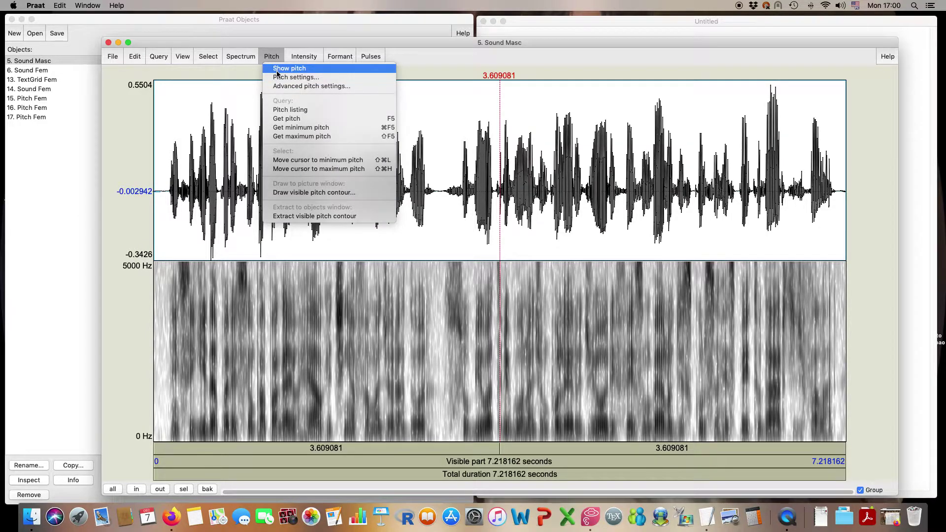
{"action": "left_click", "coordinate": [278, 69]}
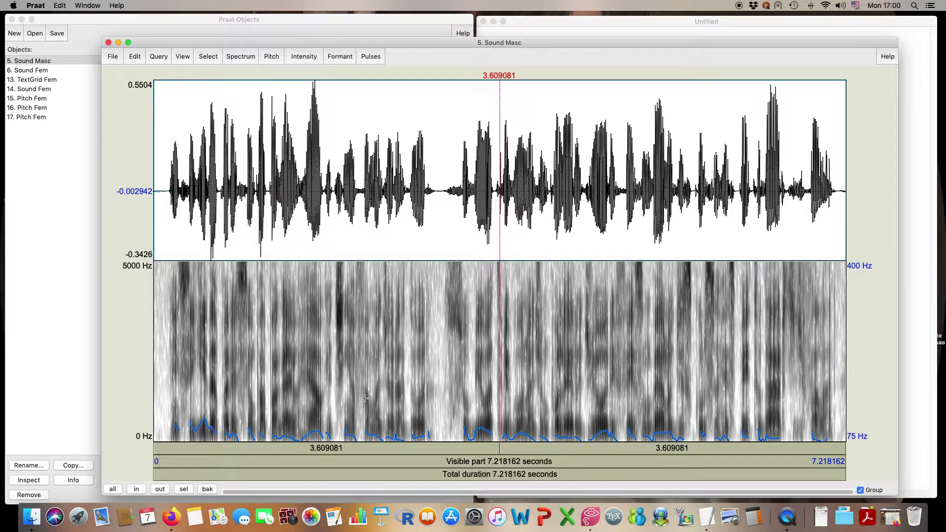
{"action": "key", "text": "XF86AudioRaiseVolume"}
{"action": "key", "text": "XF86AudioRaiseVolume"}
{"action": "key", "text": "XF86AudioRaiseVolume"}
{"action": "left_click", "coordinate": [353, 462]}
Narrow the displayed pitch range to 60–200 Hz
{"action": "left_click", "coordinate": [282, 57]}
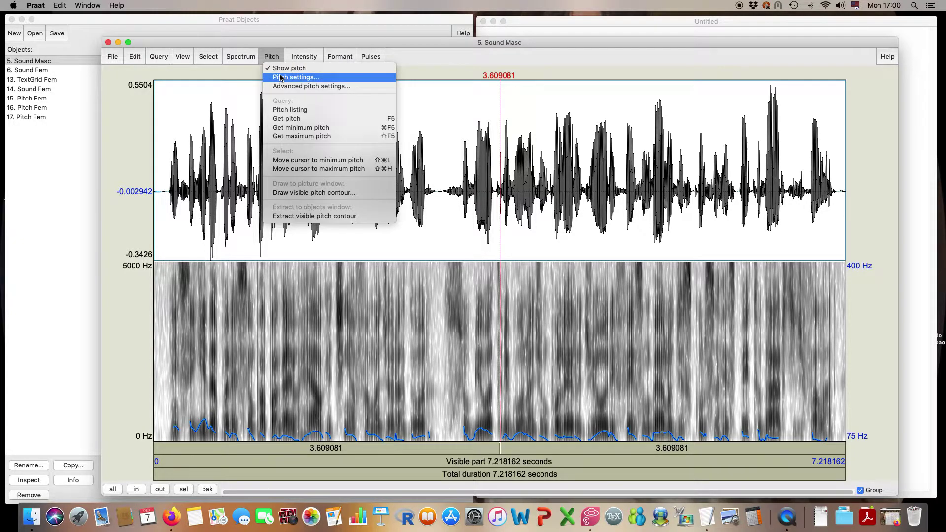
{"action": "left_click", "coordinate": [280, 77]}
{"action": "left_click_drag", "start_coordinate": [541, 248], "coordinate": [486, 245]}
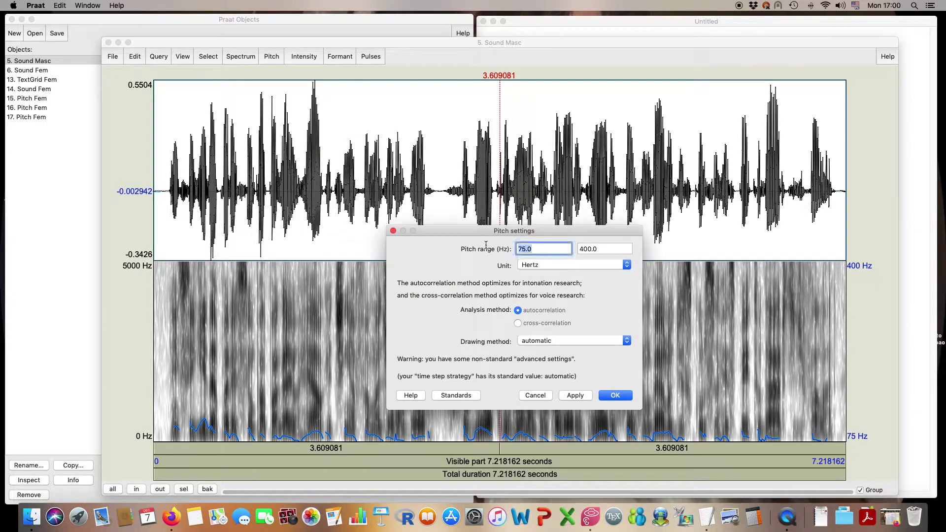
{"action": "type", "text": "60"}
{"action": "key", "text": "Tab"}
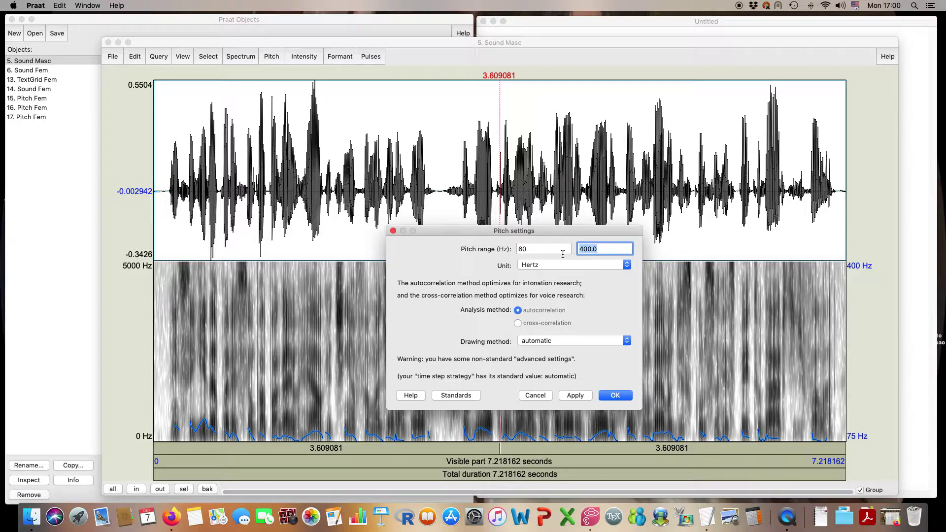
{"action": "type", "text": "200"}
{"action": "key", "text": "Return"}
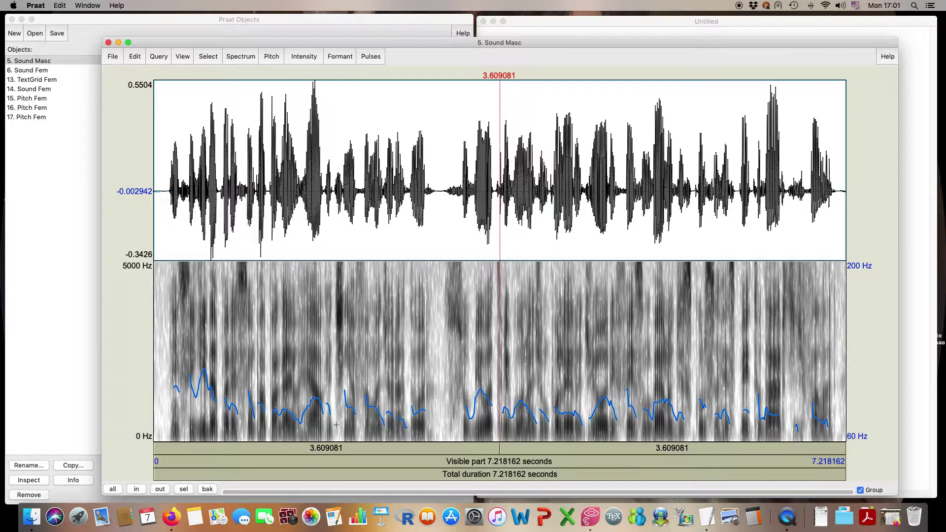
Zoom in on the stretch from about 0.06 to 1.90 s, examine the pitch contour along the sound, and close the editor
{"action": "left_click_drag", "start_coordinate": [336, 424], "coordinate": [158, 460]}
{"action": "left_click", "coordinate": [184, 489]}
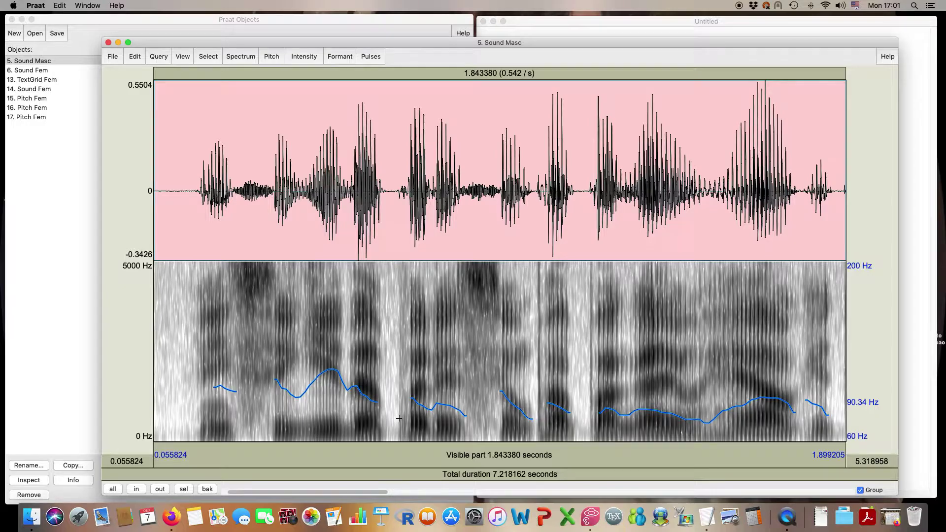
{"action": "left_click_drag", "start_coordinate": [380, 492], "coordinate": [513, 460]}
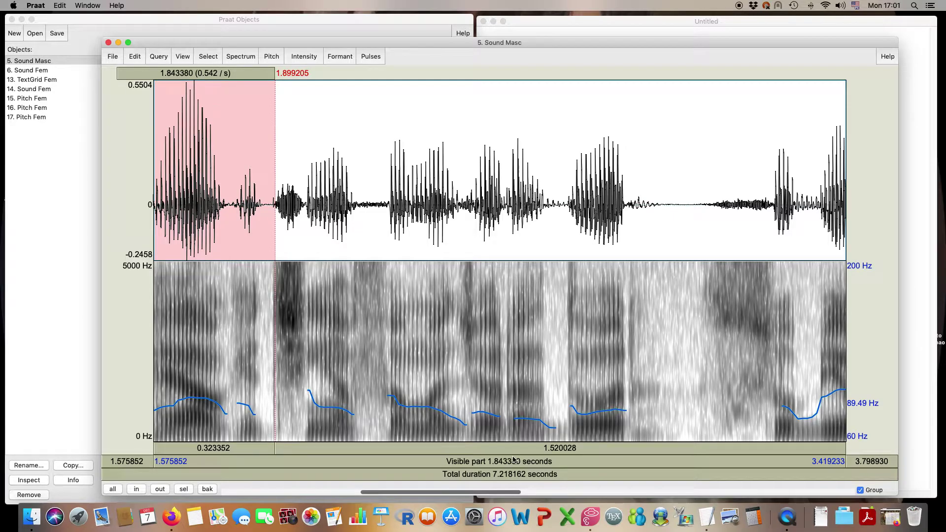
{"action": "left_click_drag", "start_coordinate": [513, 459], "coordinate": [335, 444]}
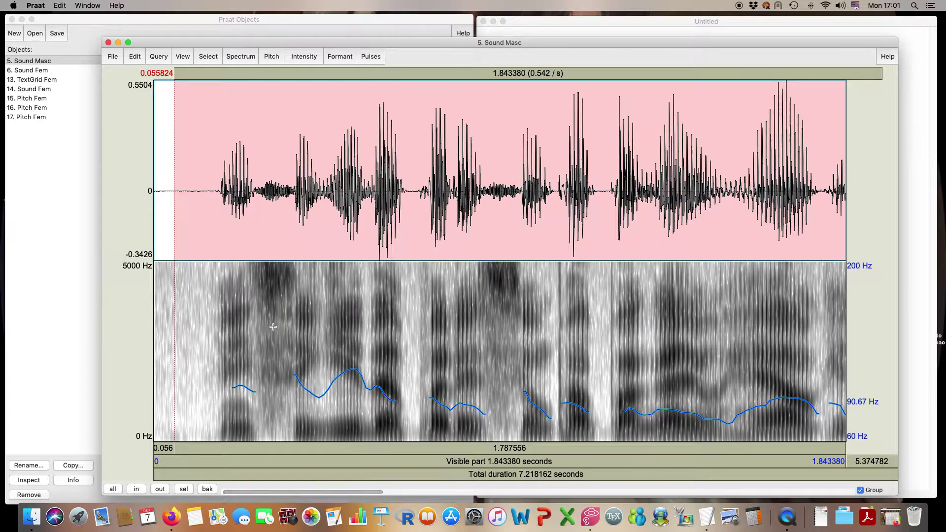
{"action": "left_click", "coordinate": [108, 44]}
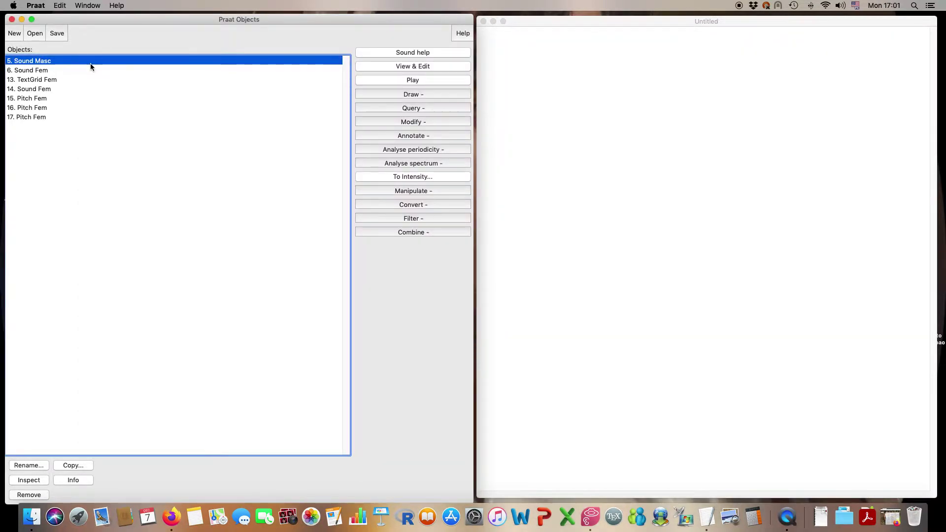
Reopen Sound Masc to check which pitch range is stored in its pitch settings, and close it again
{"action": "left_click", "coordinate": [382, 66]}
{"action": "left_click", "coordinate": [234, 60]}
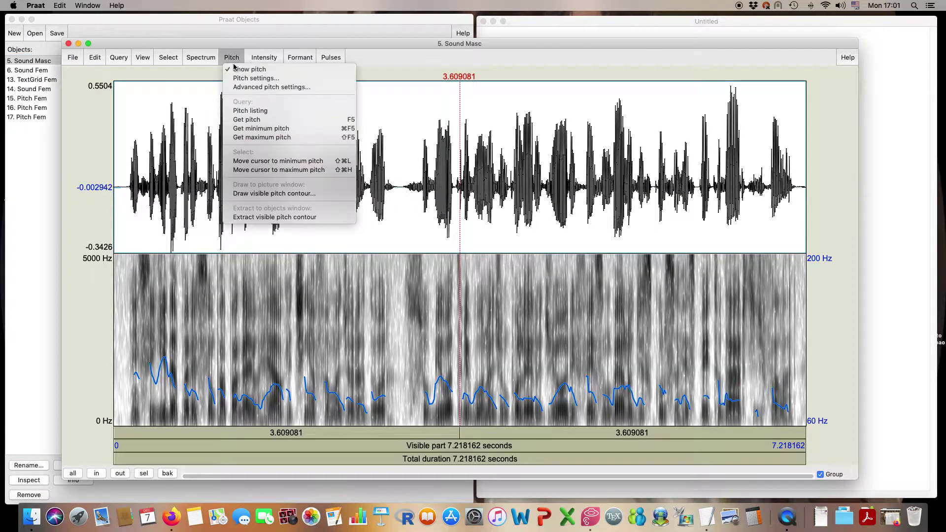
{"action": "left_click", "coordinate": [251, 79]}
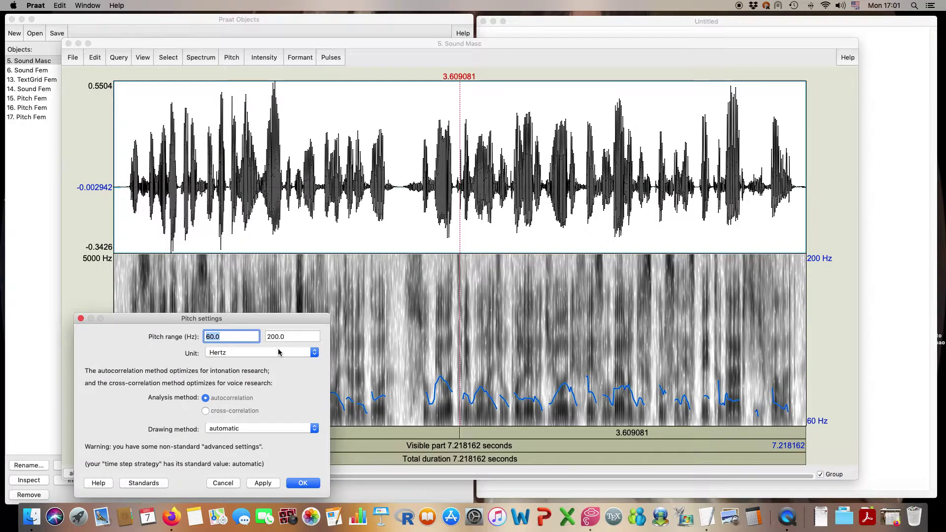
{"action": "left_click", "coordinate": [81, 318]}
{"action": "left_click", "coordinate": [68, 43]}
Open Sound Masc in the editor and extract its visible pitch contour as a new object
{"action": "left_click", "coordinate": [54, 61]}
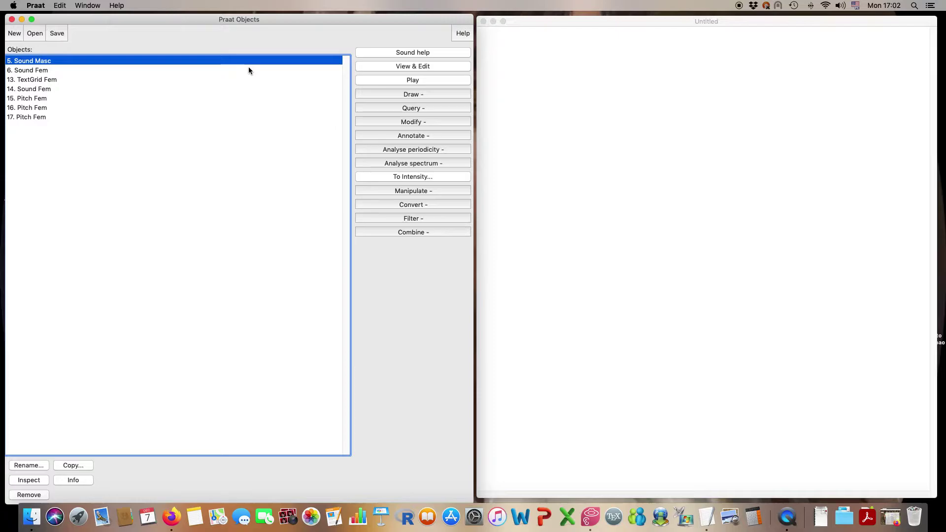
{"action": "left_click", "coordinate": [386, 66]}
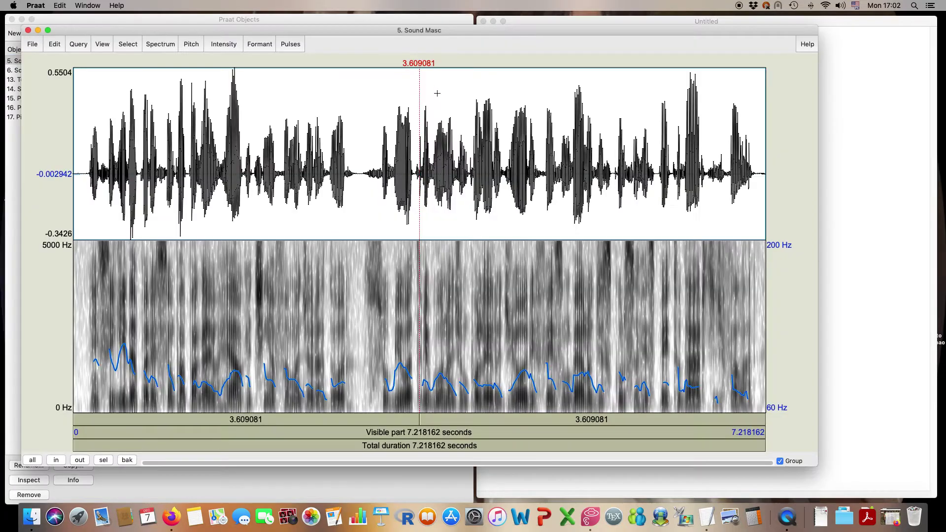
{"action": "left_click", "coordinate": [192, 45]}
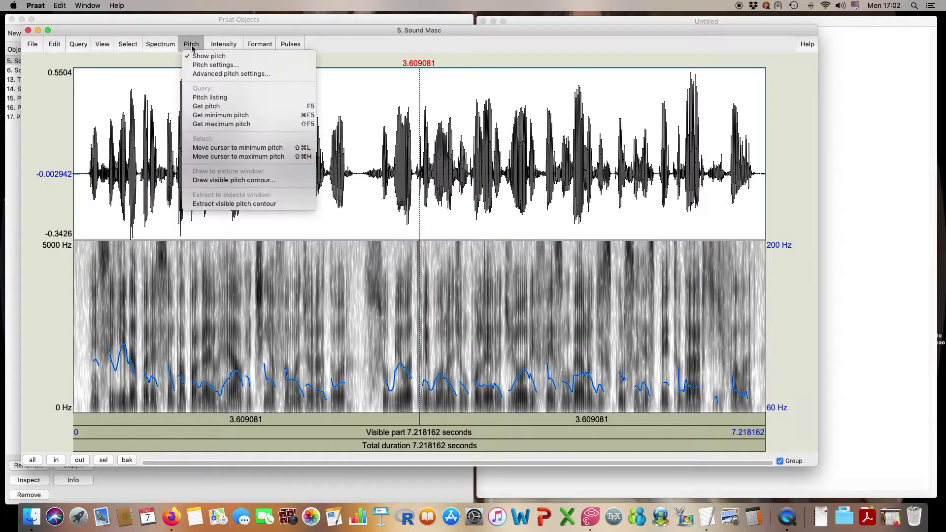
{"action": "left_click", "coordinate": [207, 204]}
Select about 1.42 to 2.56 s, zoom to it, restore the full view, and extract the visible pitch contour again
{"action": "left_click_drag", "start_coordinate": [210, 202], "coordinate": [319, 202]}
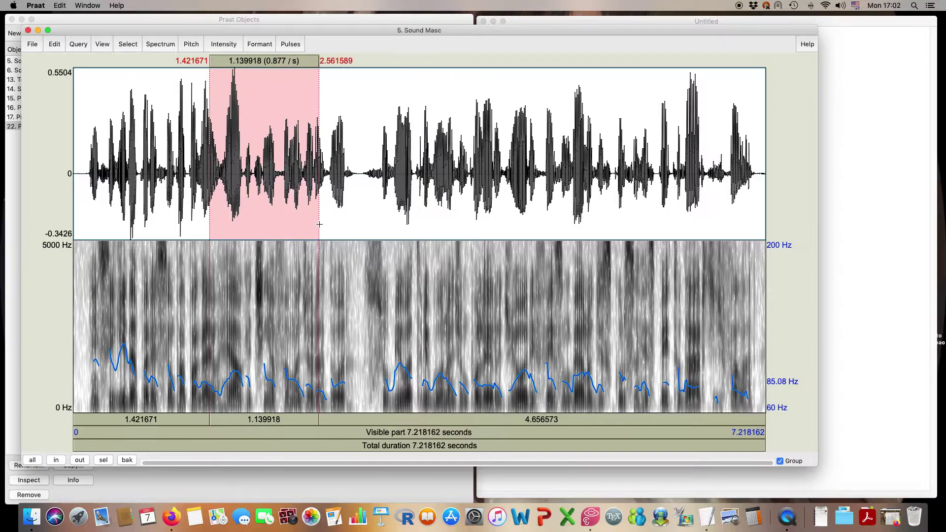
{"action": "left_click", "coordinate": [103, 460]}
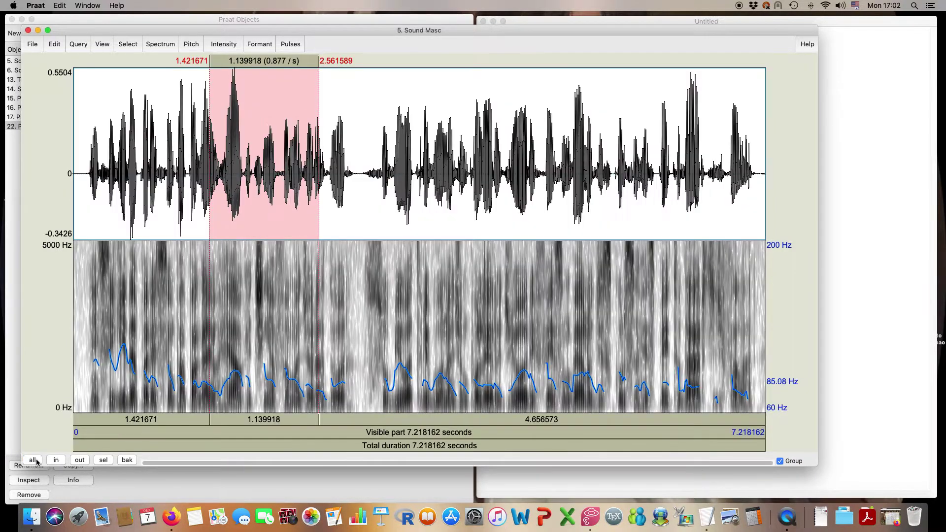
{"action": "left_click", "coordinate": [34, 460]}
{"action": "left_click", "coordinate": [190, 44]}
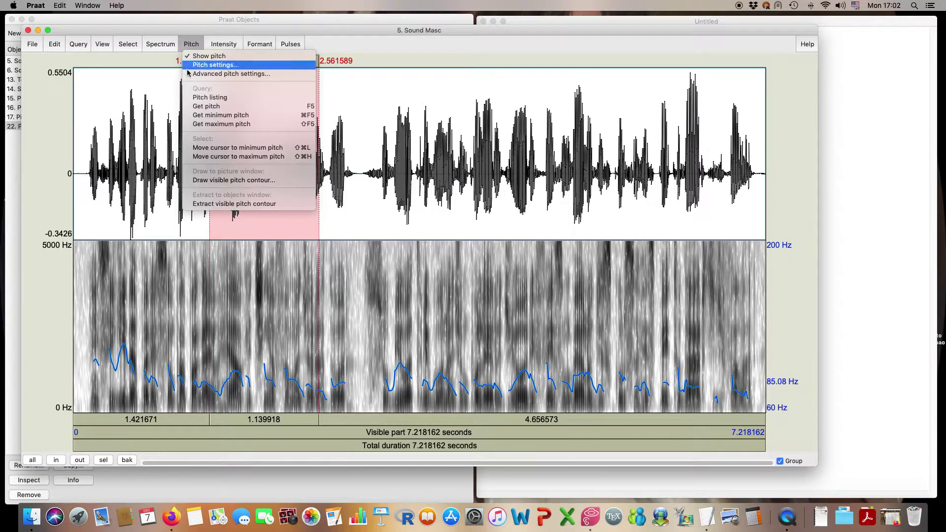
{"action": "left_click", "coordinate": [203, 204]}
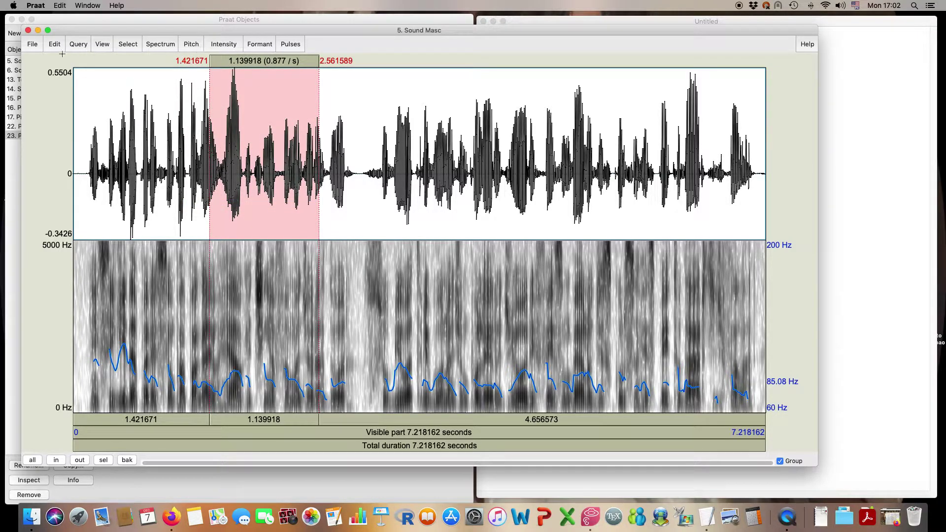
Close the Sound Masc editor and open the last extracted Pitch object for viewing and editing
{"action": "left_click", "coordinate": [28, 31]}
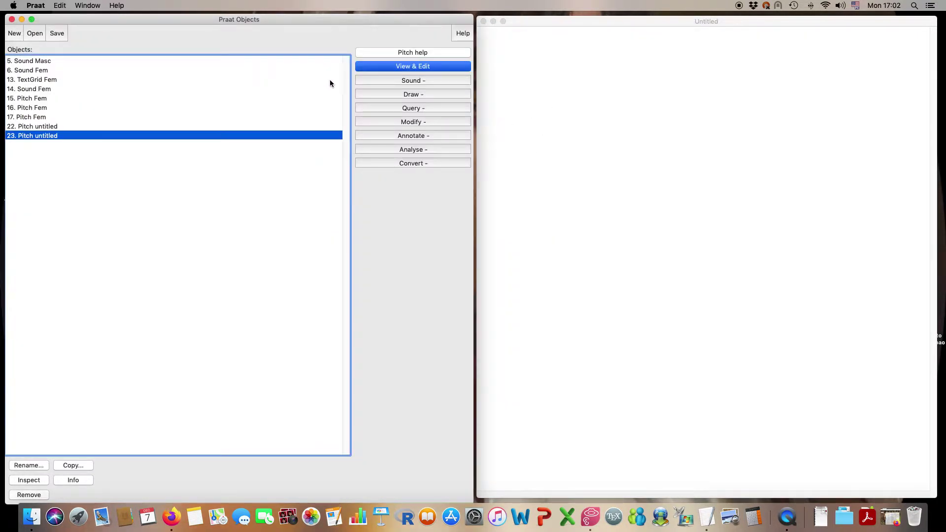
{"action": "left_click", "coordinate": [404, 67]}
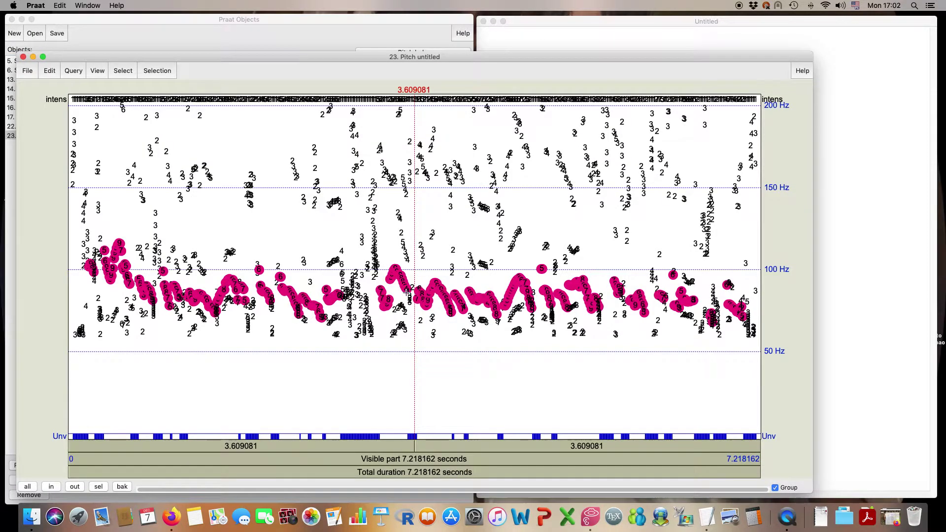
In the open Pitch object, zoom to about the first 1.68 s, view the following stretch, and close the editor
{"action": "left_click_drag", "start_coordinate": [230, 256], "coordinate": [39, 272]}
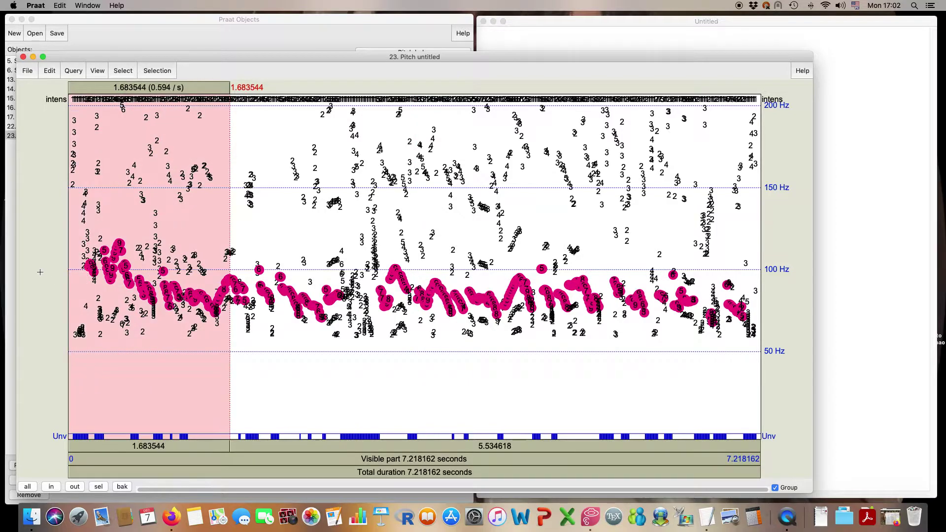
{"action": "left_click", "coordinate": [99, 486]}
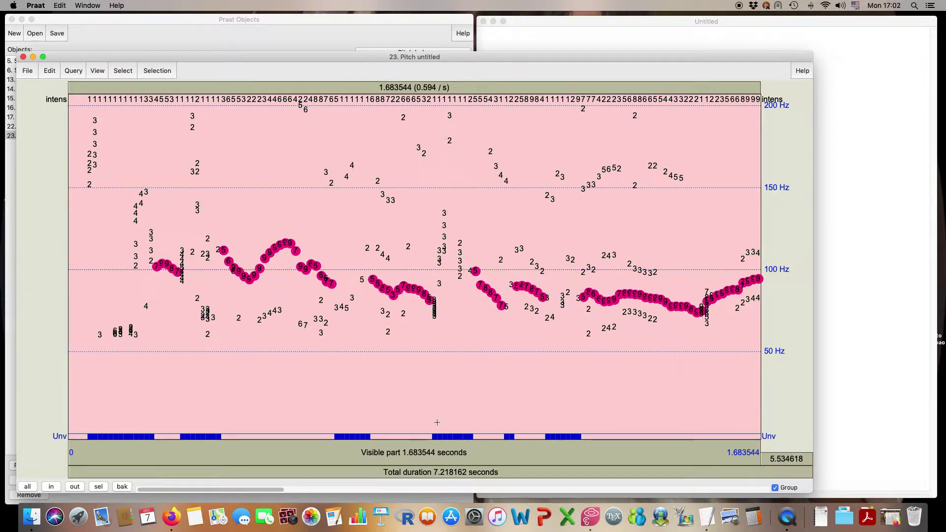
{"action": "left_click_drag", "start_coordinate": [278, 490], "coordinate": [346, 487]}
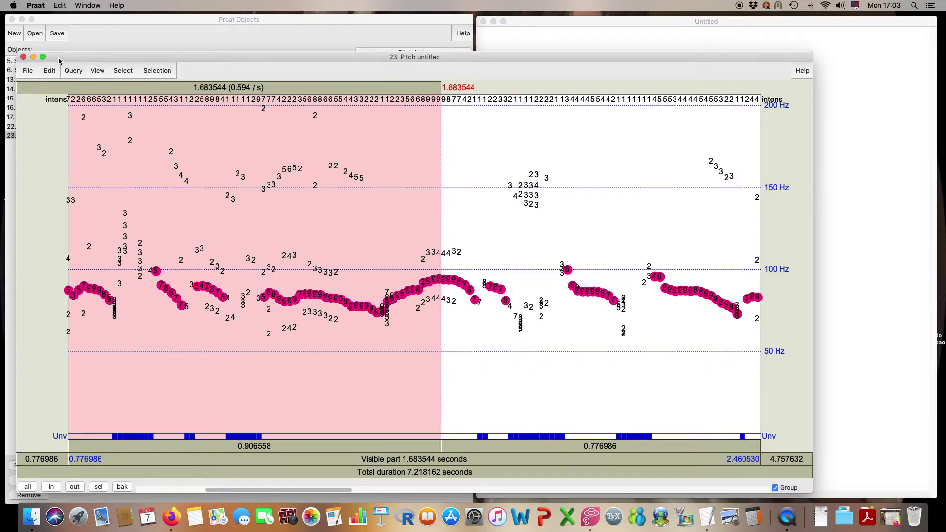
{"action": "left_click", "coordinate": [23, 57]}
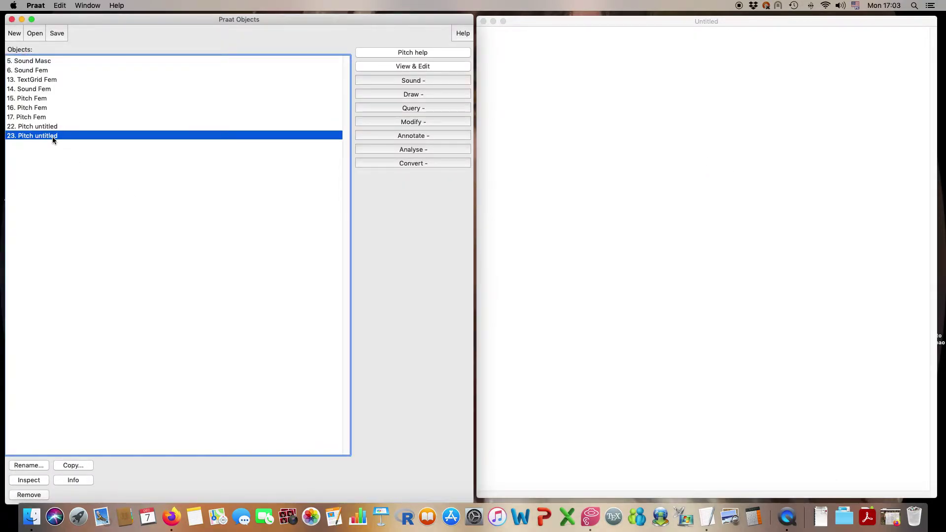
Create a Pitch object from Sound Masc with a pitch floor of 60 Hz and a pitch ceiling of 300 Hz
{"action": "left_click", "coordinate": [66, 61]}
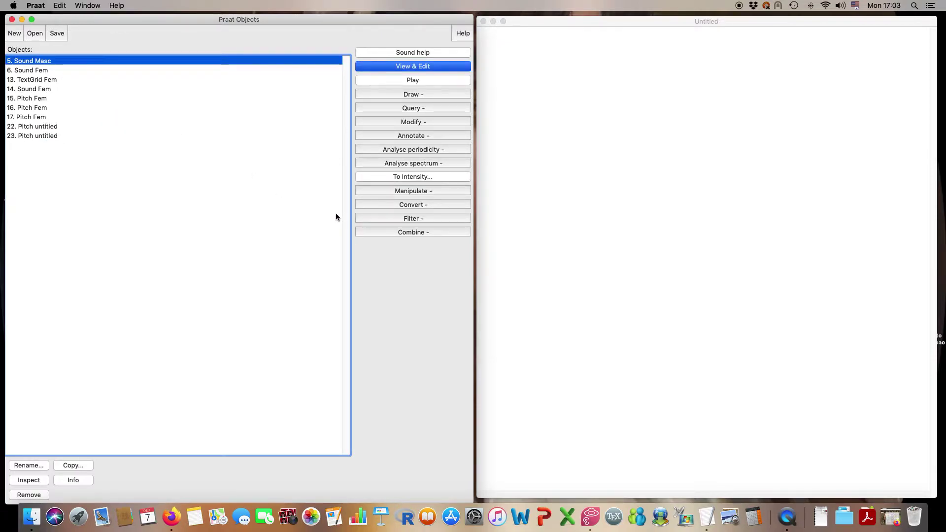
{"action": "left_click", "coordinate": [405, 150]}
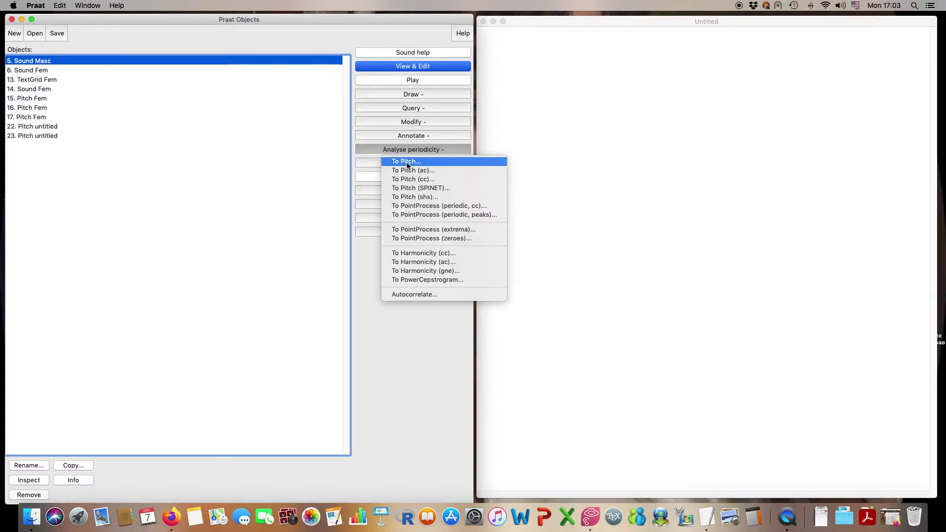
{"action": "left_click", "coordinate": [408, 162]}
{"action": "type", "text": "60"}
{"action": "key", "text": "Tab"}
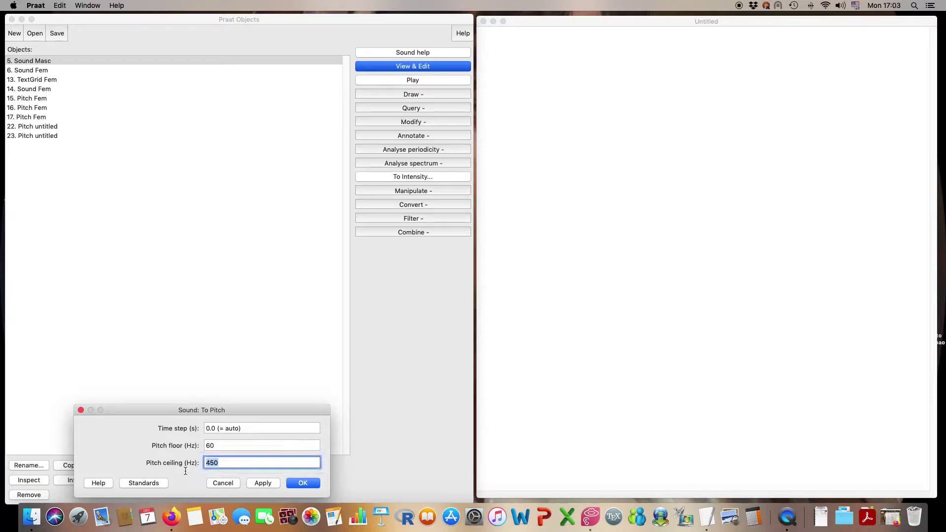
{"action": "type", "text": "300"}
{"action": "key", "text": "Return"}
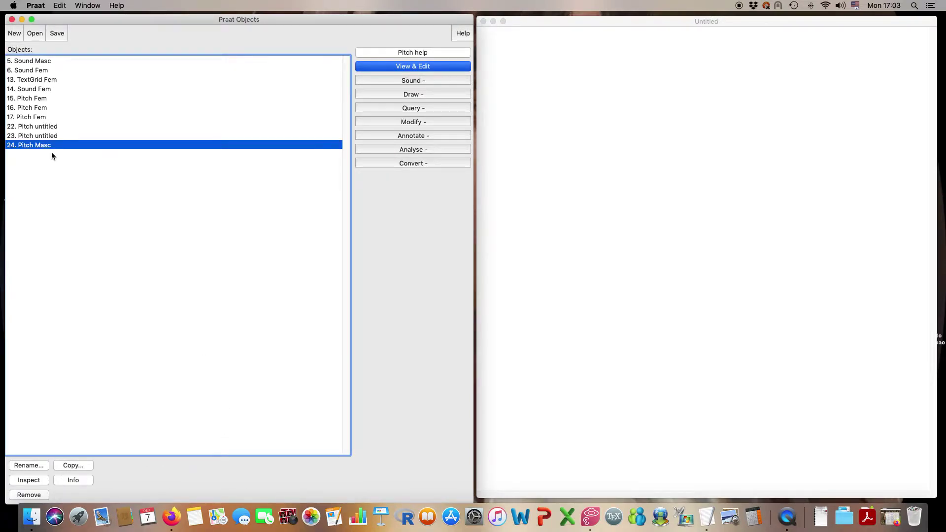
View the Pitch Masc object in its editor, close it, and look over the queries available for it
{"action": "left_click", "coordinate": [359, 66]}
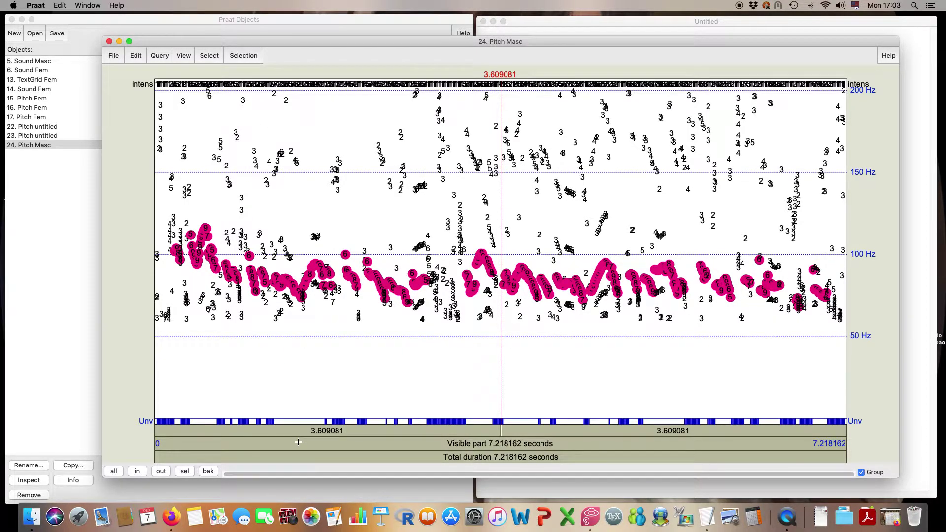
{"action": "key", "text": "XF86AudioRaiseVolume"}
{"action": "key", "text": "XF86AudioLowerVolume"}
{"action": "key", "text": "XF86AudioLowerVolume"}
{"action": "key", "text": "XF86AudioLowerVolume"}
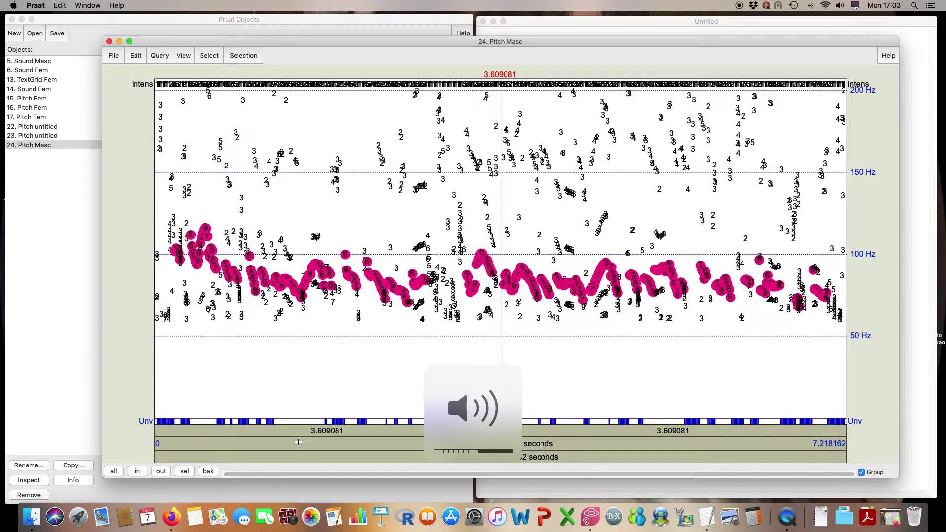
{"action": "key", "text": "XF86AudioRaiseVolume"}
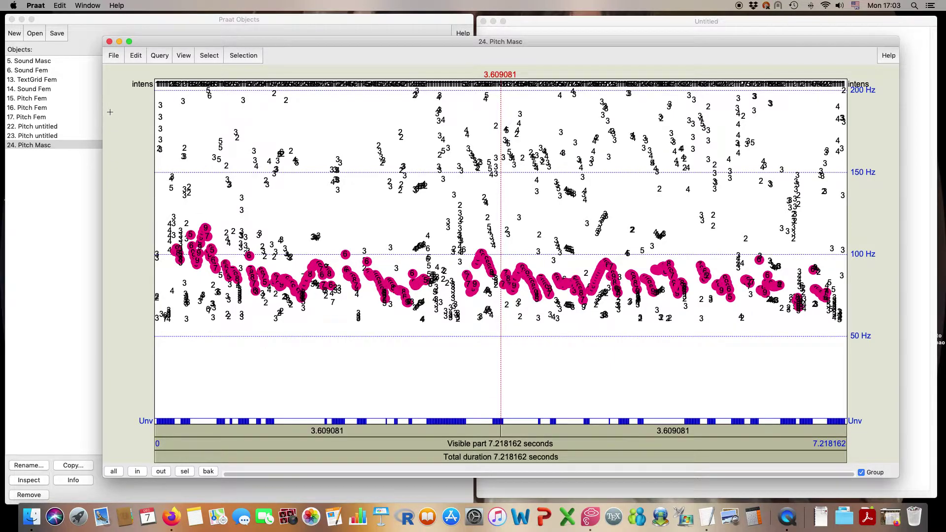
{"action": "left_click", "coordinate": [109, 42]}
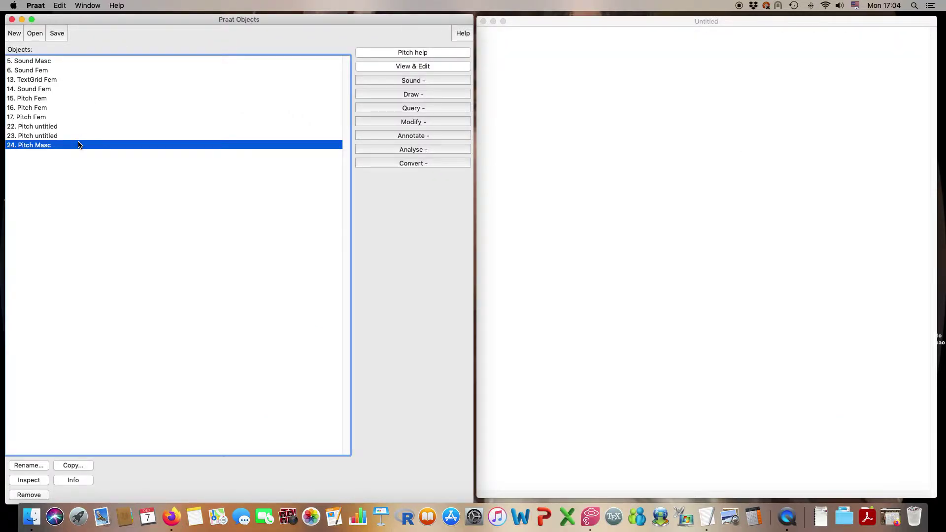
{"action": "left_click", "coordinate": [374, 108]}
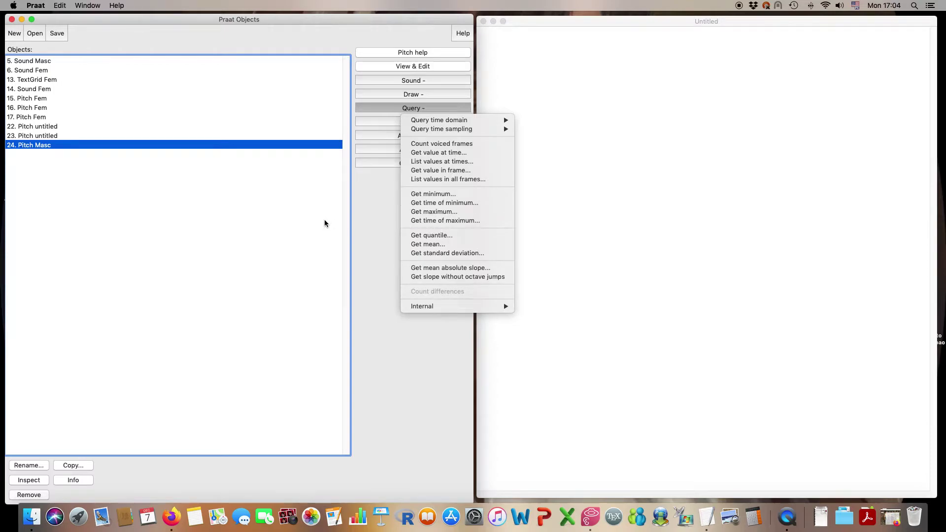
{"action": "left_click", "coordinate": [64, 70]}
Open Sound Fem in the editor and zoom to a selection from about 2.77 to 4.12 s
{"action": "left_click", "coordinate": [63, 70]}
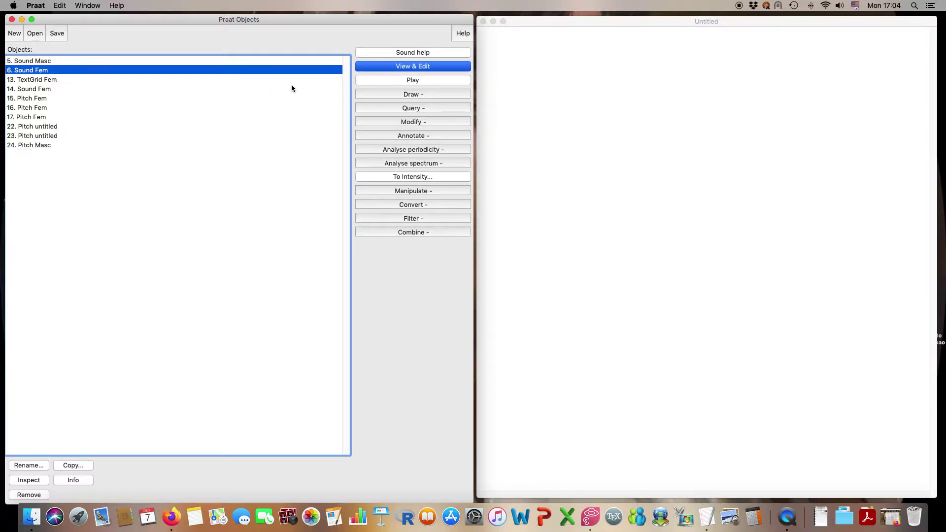
{"action": "left_click", "coordinate": [391, 69]}
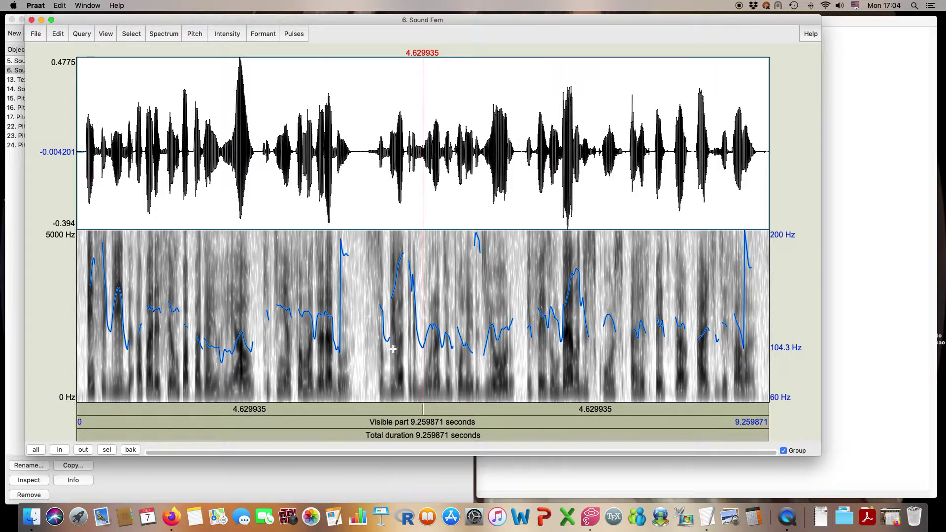
{"action": "left_click_drag", "start_coordinate": [285, 345], "coordinate": [385, 345]}
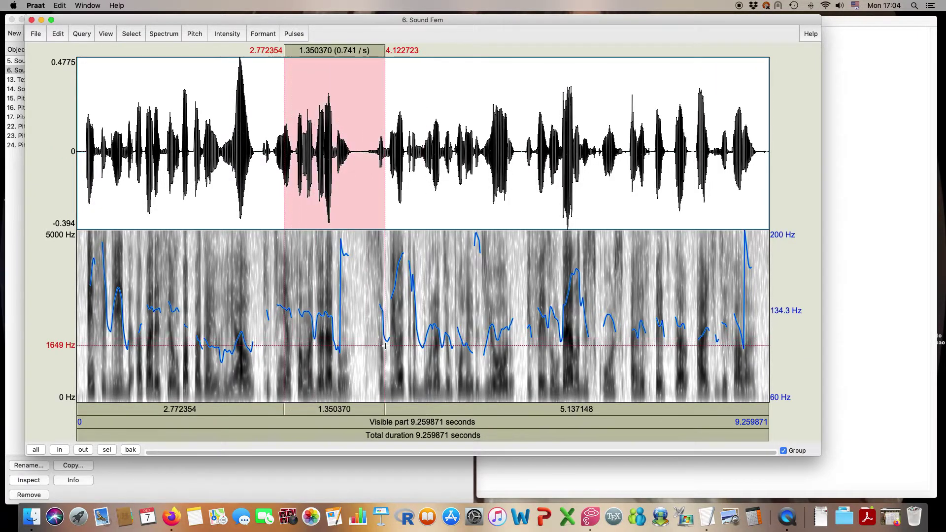
{"action": "left_click", "coordinate": [106, 449]}
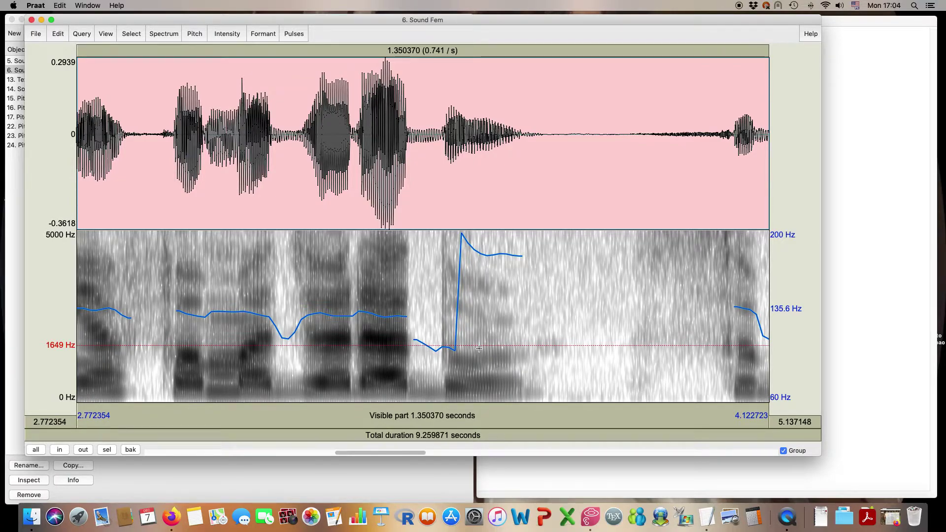
Set the pitch range of Sound Fem to 100–450 Hz in the pitch settings
{"action": "left_click", "coordinate": [195, 33]}
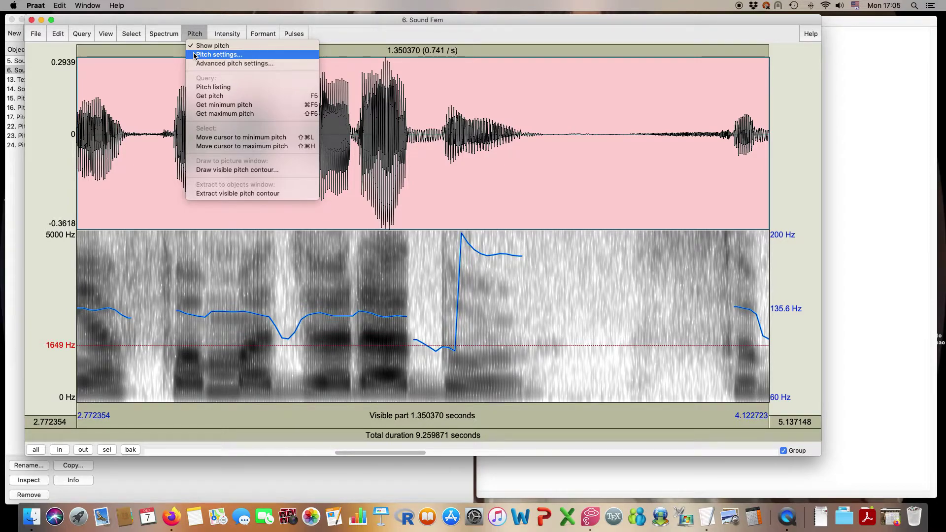
{"action": "left_click", "coordinate": [194, 55]}
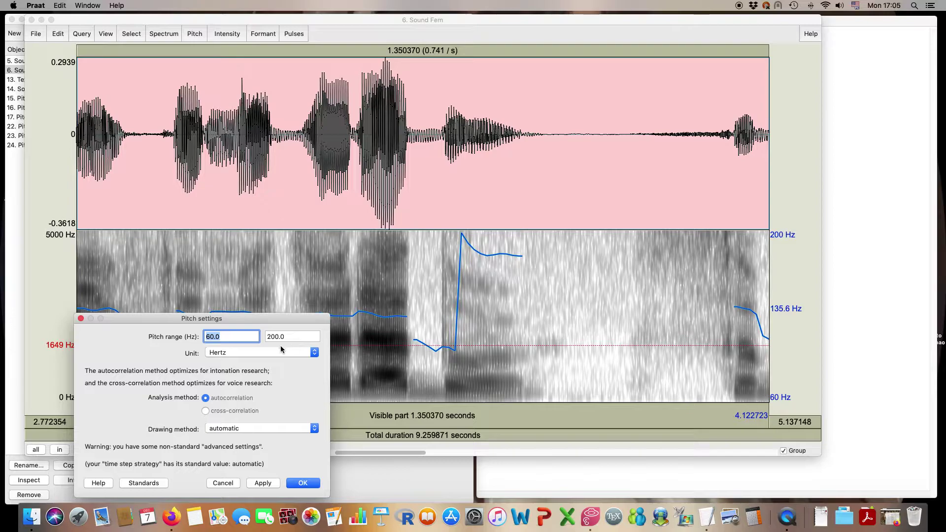
{"action": "type", "text": "100"}
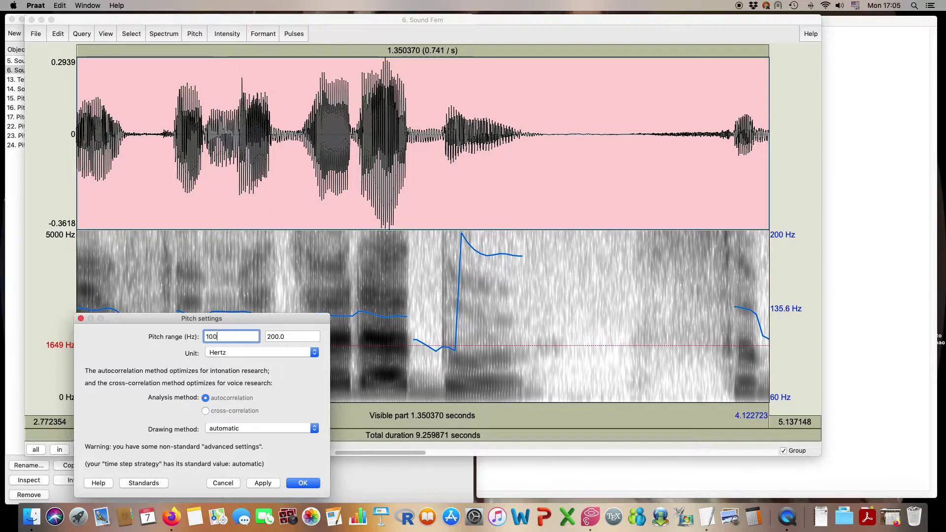
{"action": "key", "text": "Tab"}
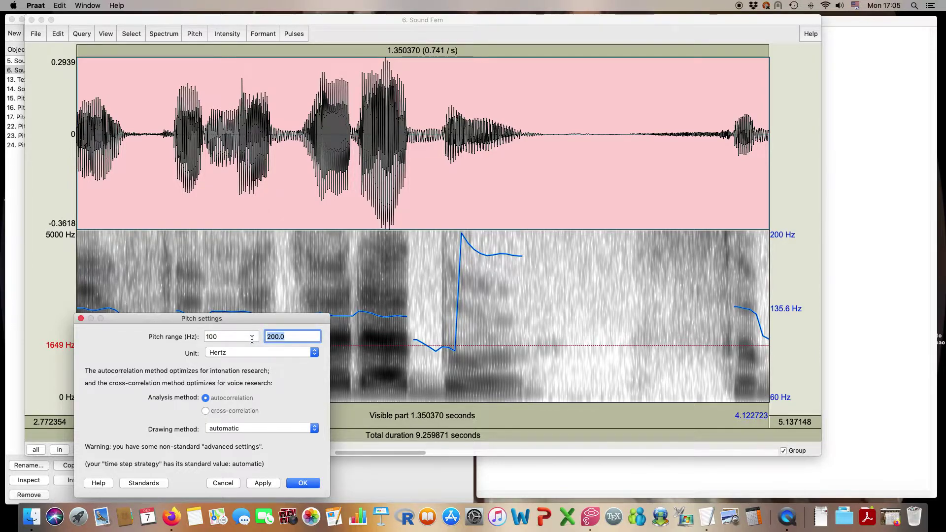
{"action": "type", "text": "450"}
{"action": "key", "text": "Return"}
Select the vowel at about 1.42 to 1.49 s and check the pitch values above and below its contour jump
{"action": "left_click_drag", "start_coordinate": [375, 452], "coordinate": [229, 463]}
{"action": "left_click_drag", "start_coordinate": [457, 392], "coordinate": [491, 391]}
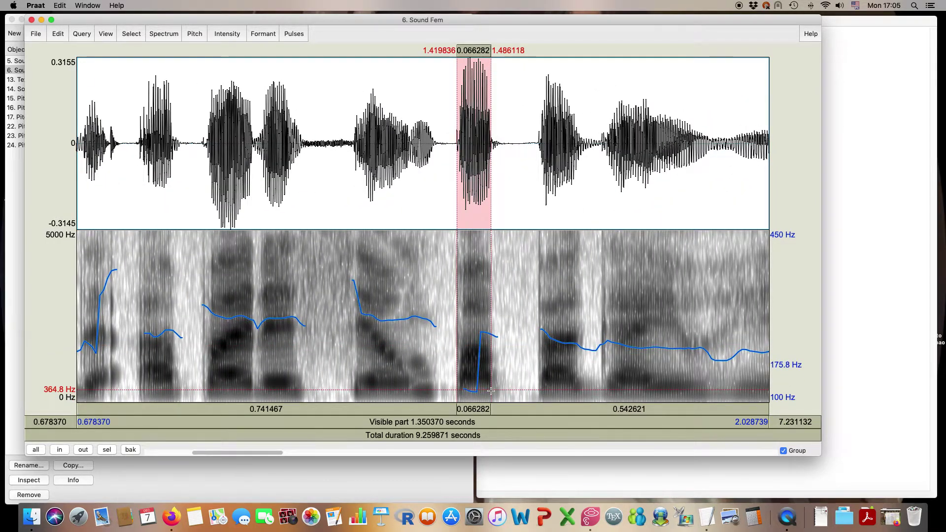
{"action": "left_click", "coordinate": [481, 332]}
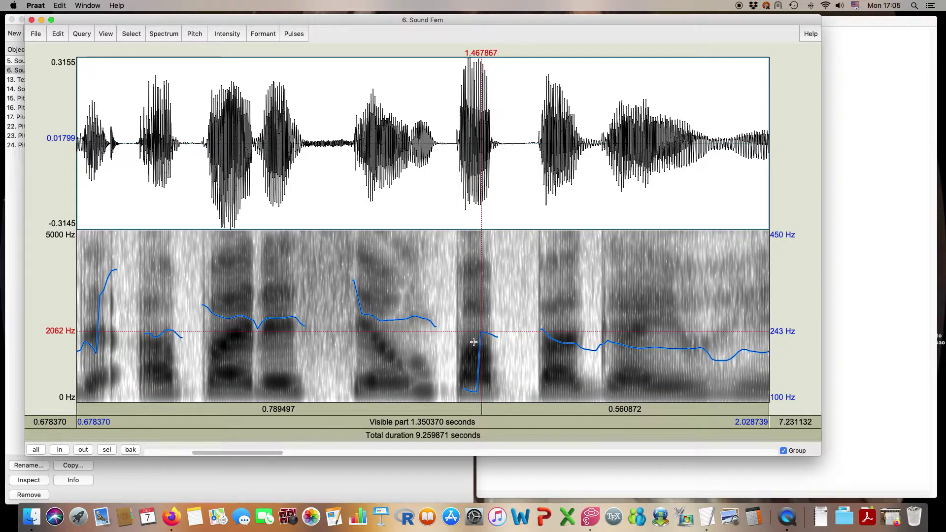
{"action": "left_click", "coordinate": [479, 332]}
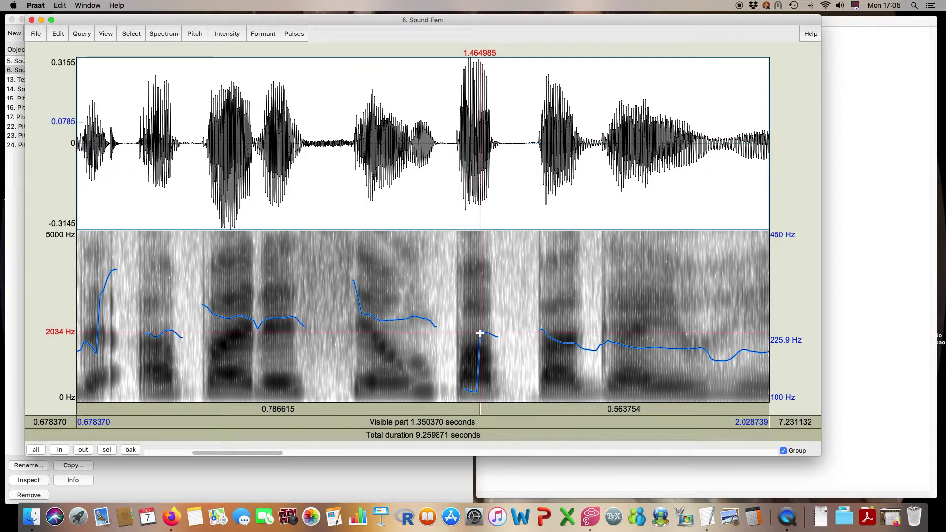
{"action": "left_click", "coordinate": [469, 390]}
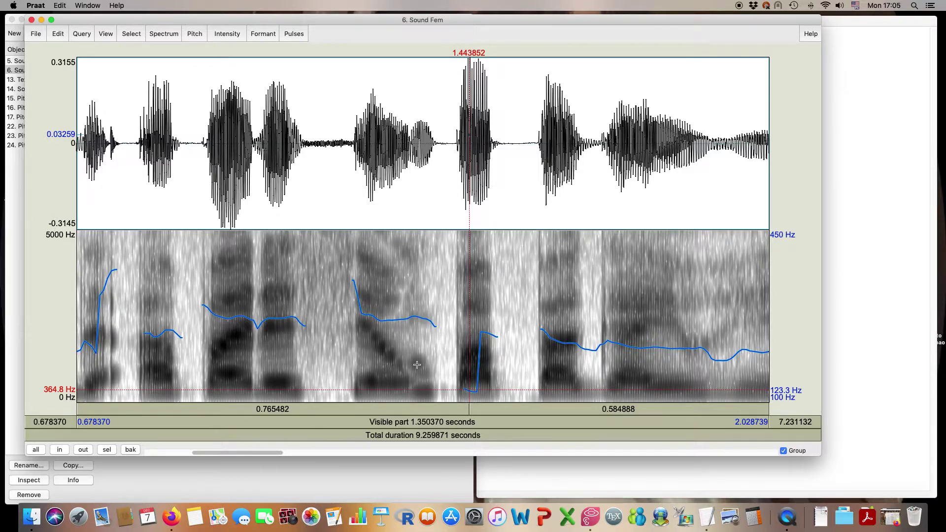
Play the whole Sound Fem recording, and zoom to a selection from about 0.86 to 2.19 s
{"action": "left_click", "coordinate": [40, 453]}
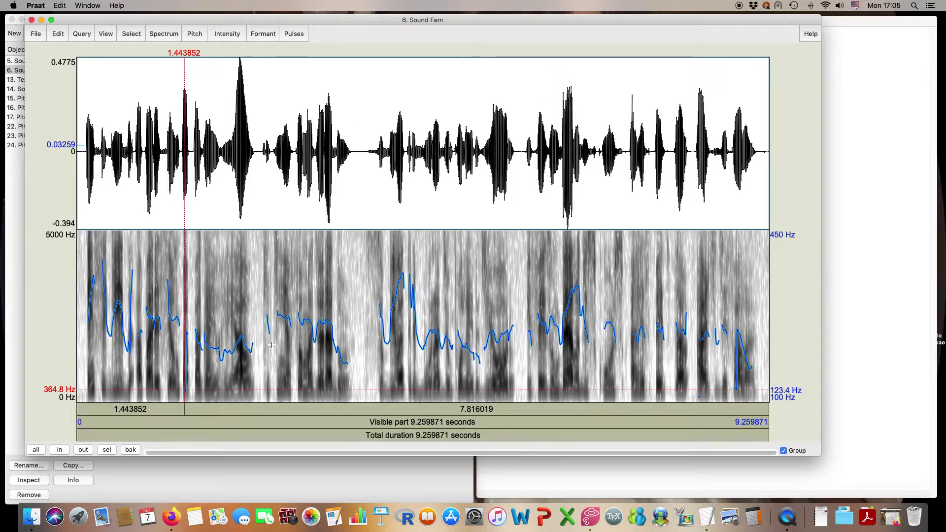
{"action": "left_click", "coordinate": [206, 420]}
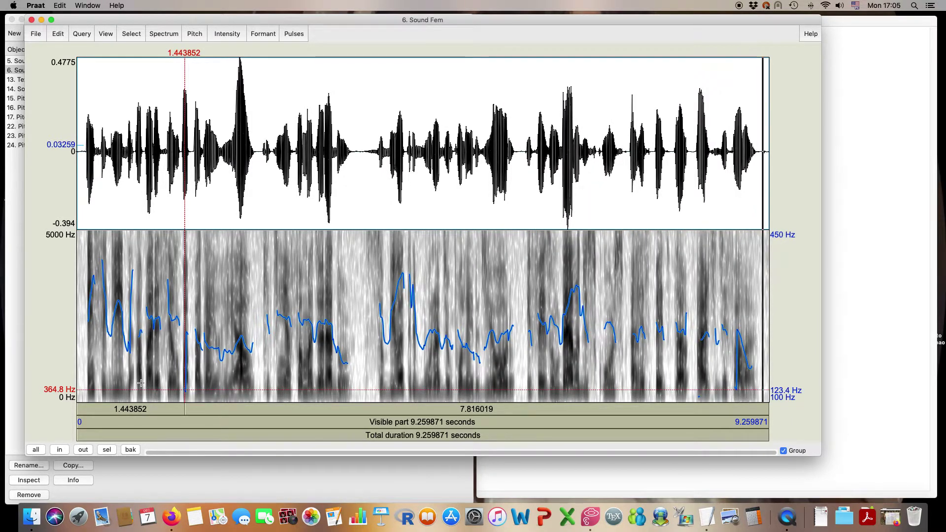
{"action": "left_click_drag", "start_coordinate": [141, 383], "coordinate": [240, 374]}
{"action": "left_click", "coordinate": [107, 450]}
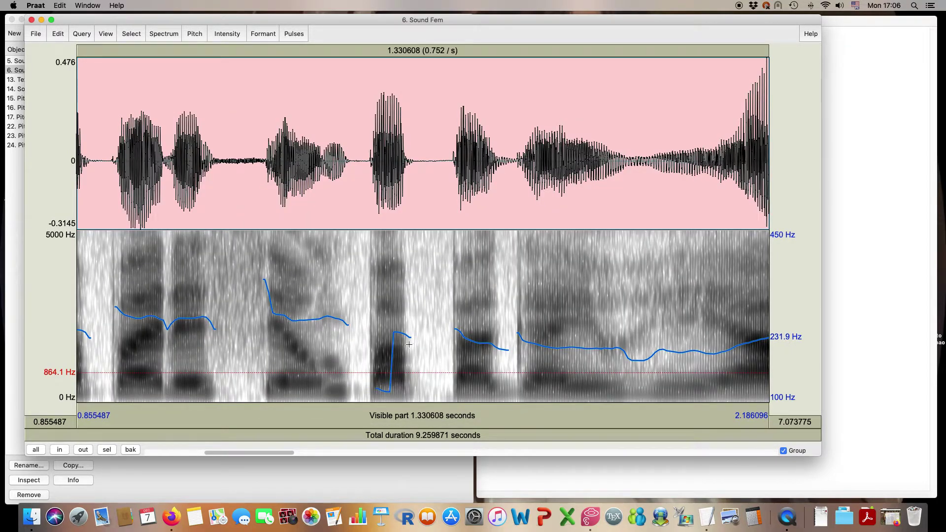
Examine the pitch values at several points around the contour jump between about 1.457 and 1.485 s
{"action": "left_click", "coordinate": [392, 365]}
{"action": "left_click", "coordinate": [395, 362]}
{"action": "left_click", "coordinate": [393, 364]}
{"action": "left_click", "coordinate": [395, 361]}
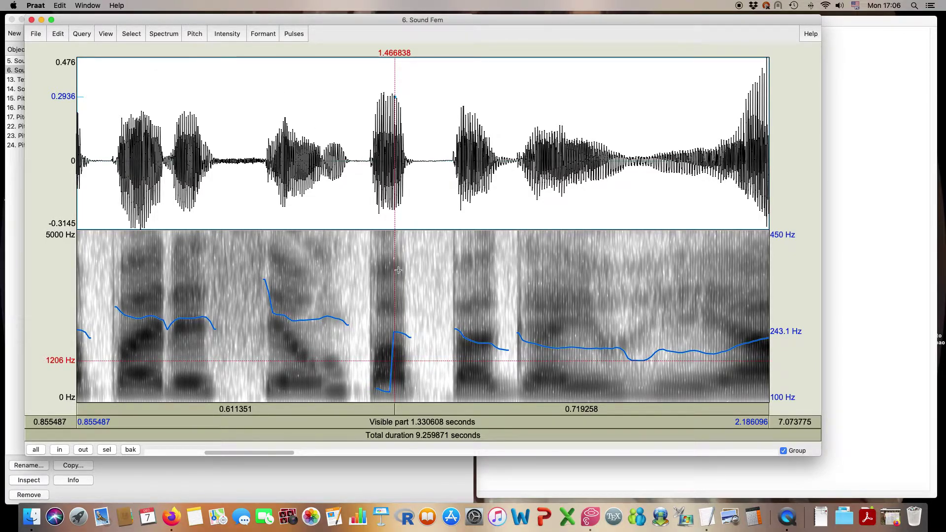
{"action": "left_click", "coordinate": [390, 374]}
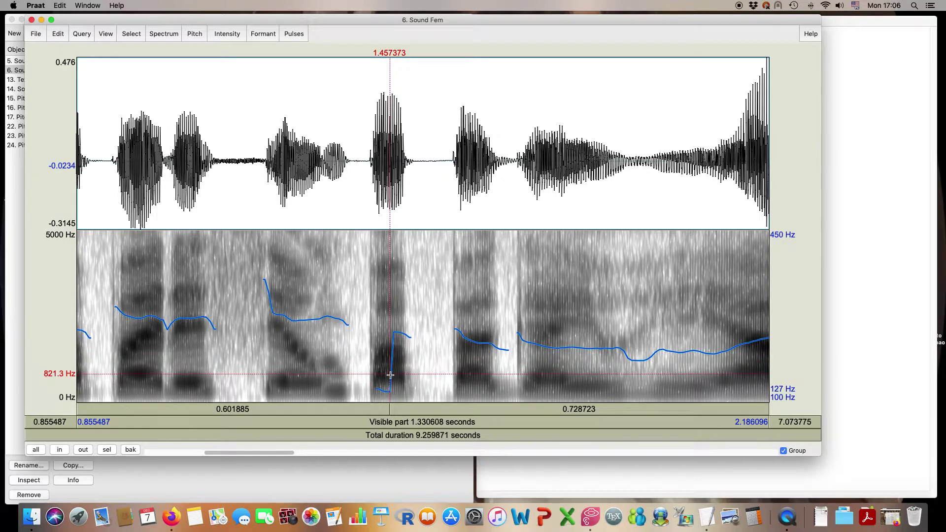
{"action": "left_click", "coordinate": [392, 363]}
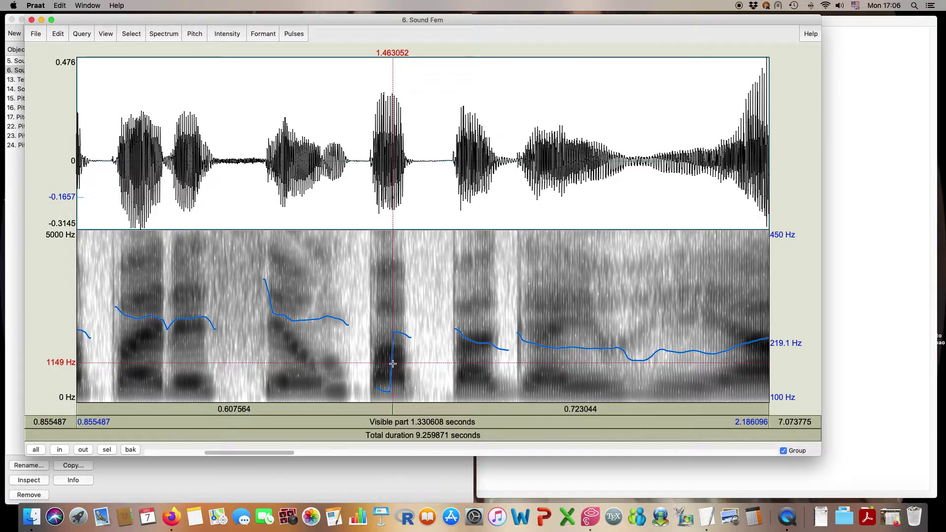
{"action": "left_click", "coordinate": [404, 333]}
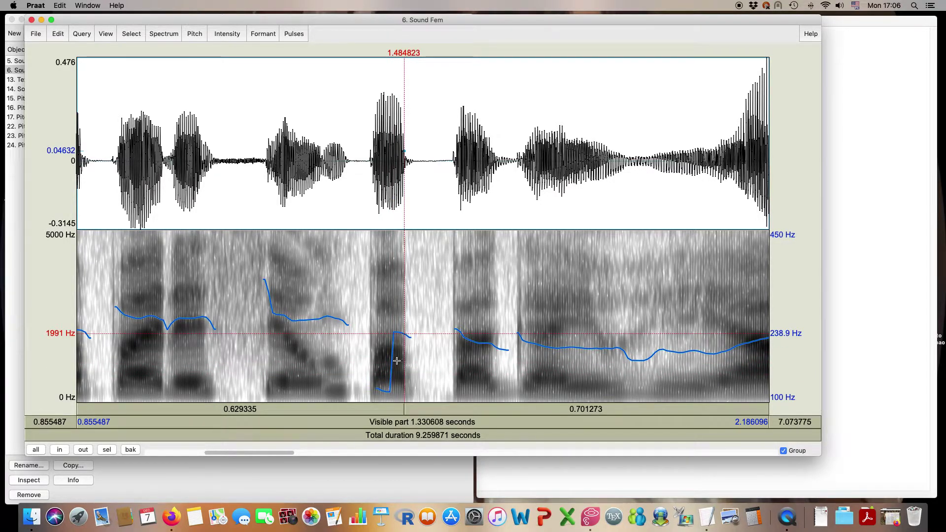
{"action": "left_click", "coordinate": [392, 364]}
{"action": "left_click", "coordinate": [396, 370]}
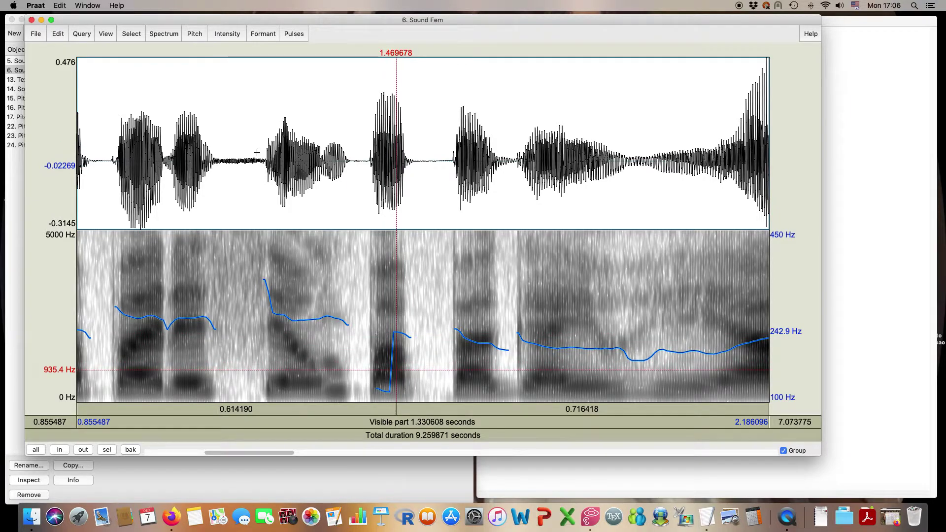
Set the pitch floor of Sound Fem to 150 Hz in the pitch settings
{"action": "left_click", "coordinate": [197, 34]}
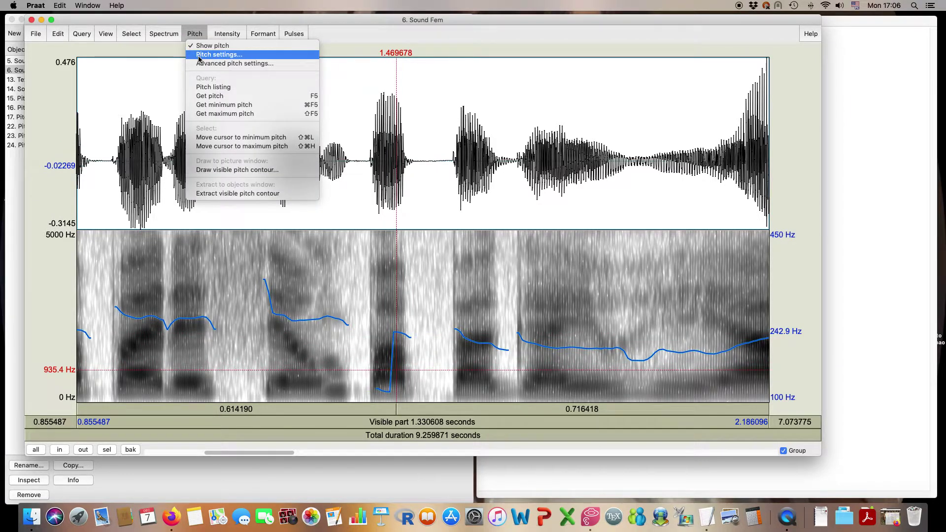
{"action": "left_click", "coordinate": [212, 54]}
{"action": "key", "text": "shift+Tab"}
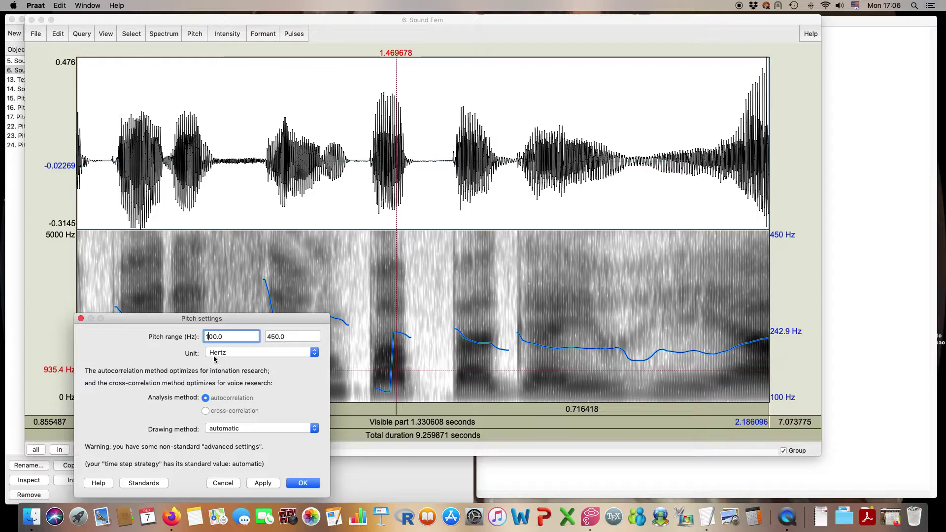
{"action": "key", "text": "Left"}
{"action": "key", "text": "BackSpace"}
{"action": "type", "text": "5"}
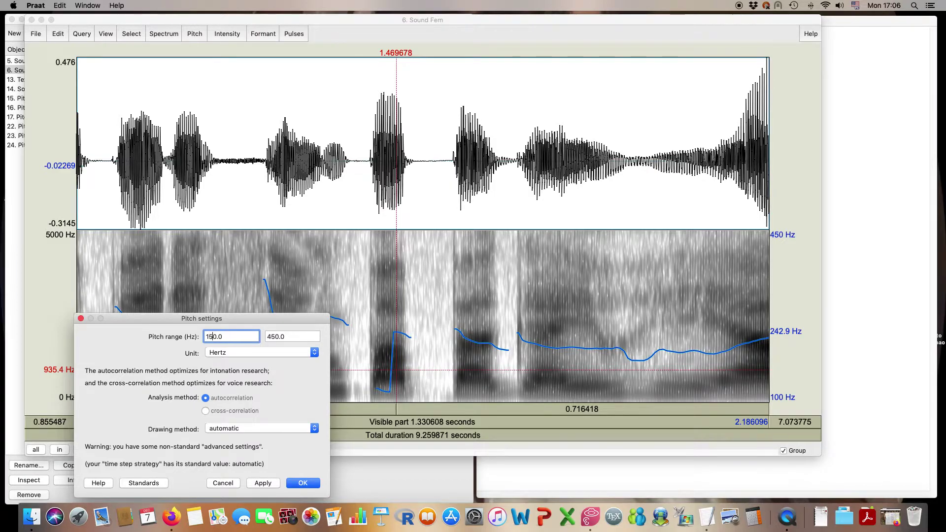
{"action": "key", "text": "Return"}
Examine the pitch contour along the Sound Fem recording, checking points near 3.22 s, return to the recording's start and close the editor
{"action": "left_click_drag", "start_coordinate": [267, 452], "coordinate": [311, 424]}
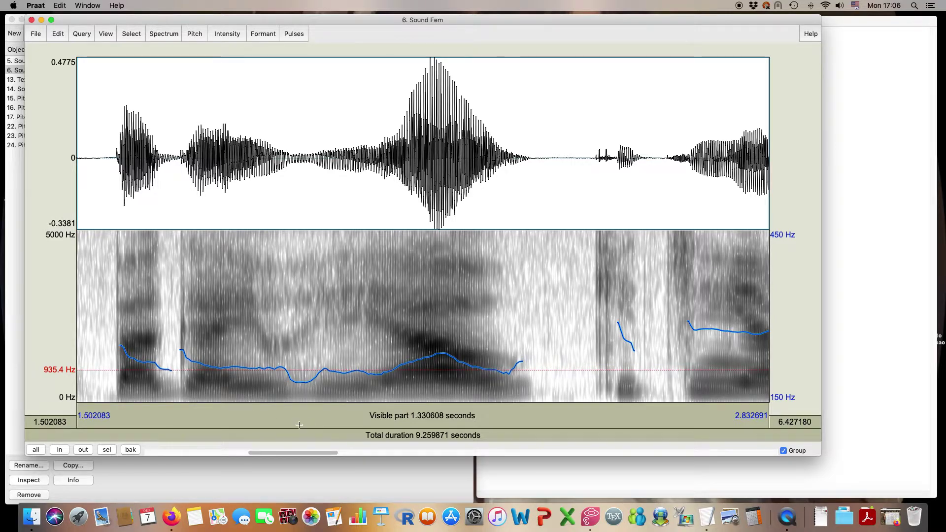
{"action": "left_click_drag", "start_coordinate": [306, 453], "coordinate": [413, 416]}
{"action": "left_click", "coordinate": [178, 341]}
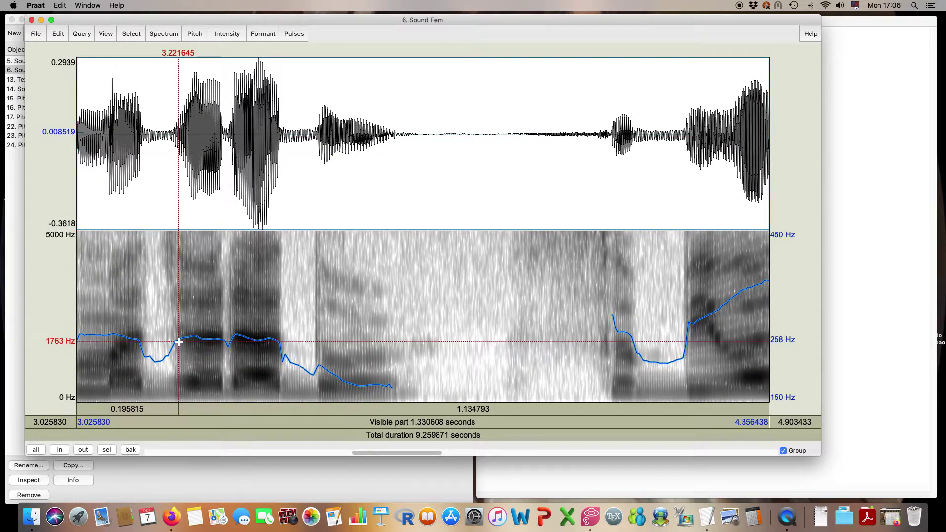
{"action": "left_click", "coordinate": [181, 339]}
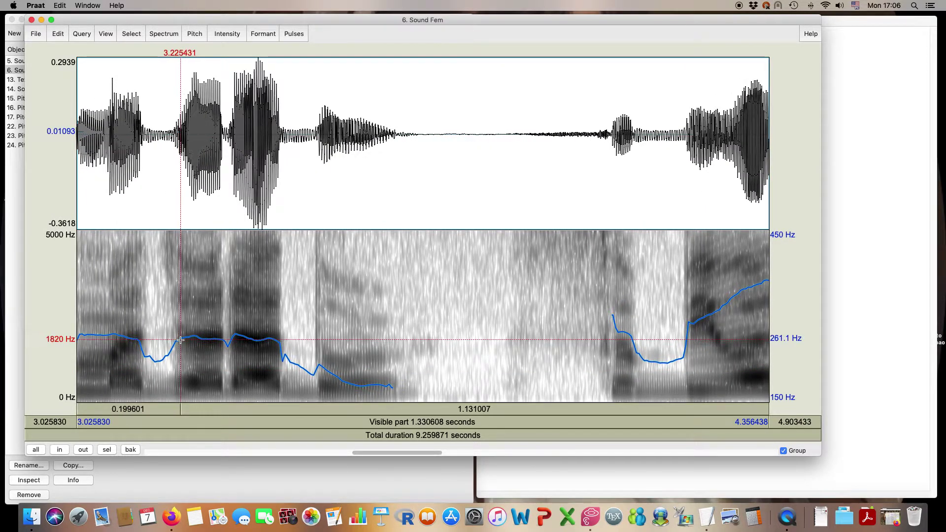
{"action": "left_click", "coordinate": [156, 362]}
{"action": "left_click_drag", "start_coordinate": [376, 451], "coordinate": [404, 451]}
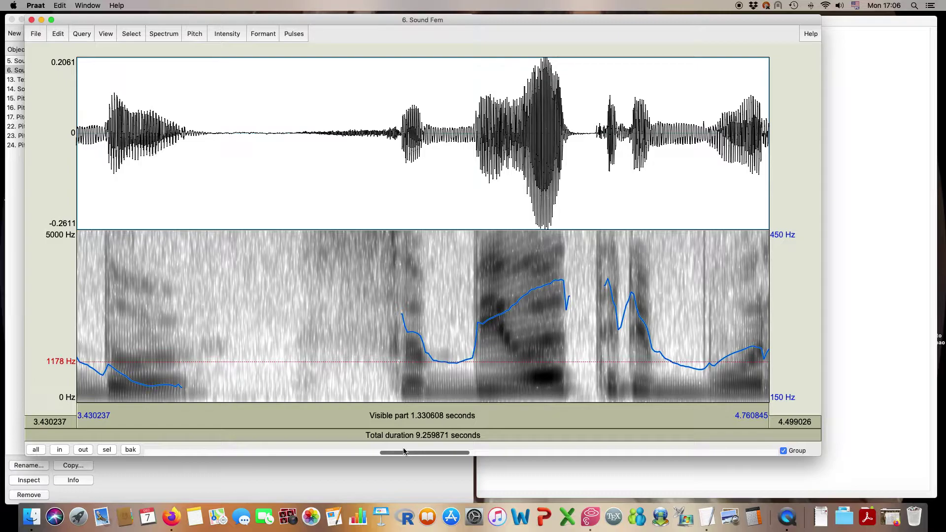
{"action": "left_click_drag", "start_coordinate": [404, 451], "coordinate": [158, 452]}
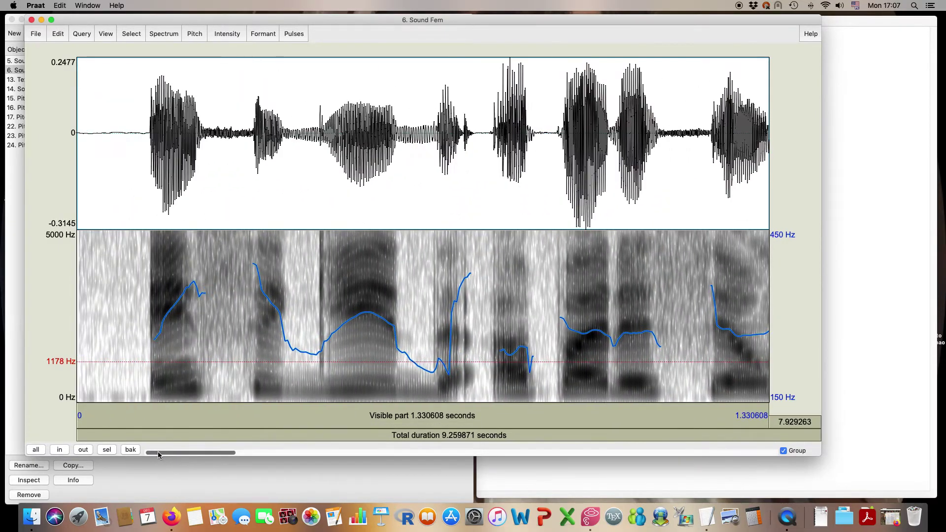
{"action": "left_click", "coordinate": [32, 19]}
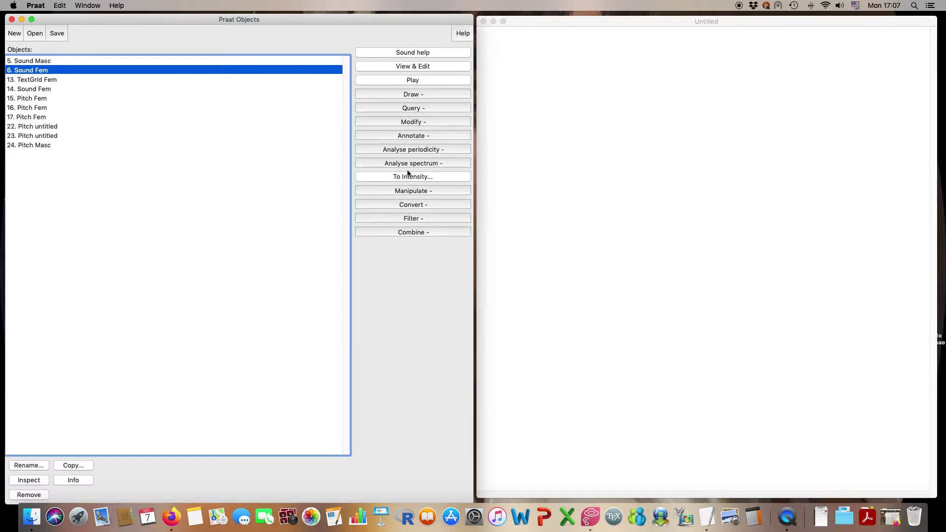
Reopen Sound Fem, check its pitch range in the pitch settings, and close both windows without changes
{"action": "left_click", "coordinate": [404, 66]}
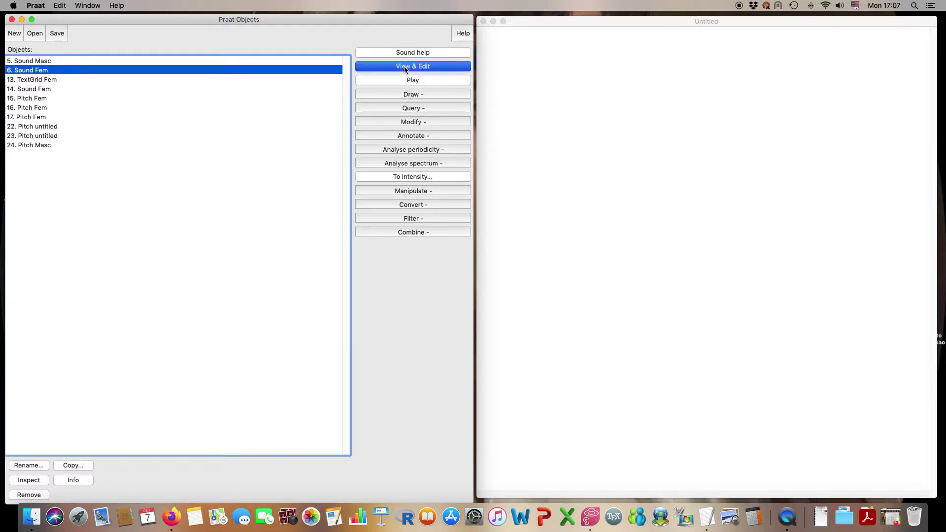
{"action": "left_click", "coordinate": [296, 66]}
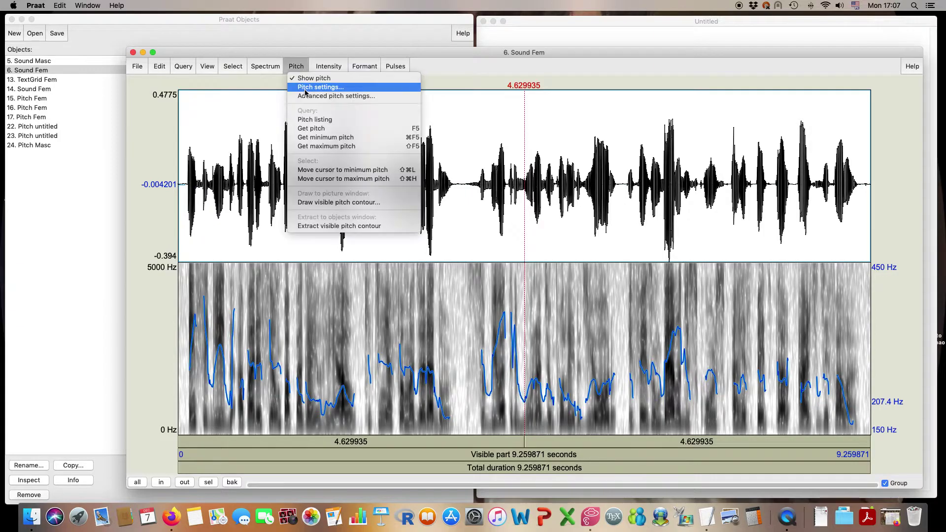
{"action": "left_click", "coordinate": [304, 87]}
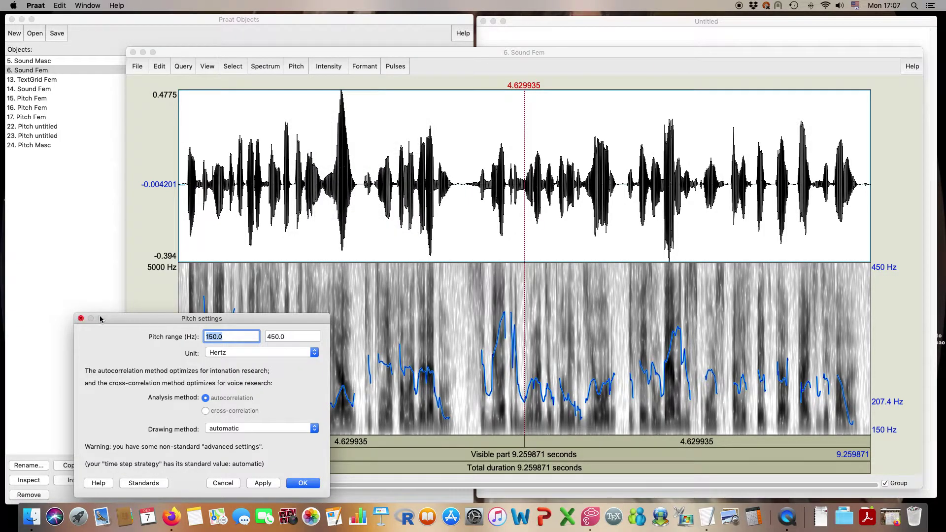
{"action": "left_click", "coordinate": [79, 318]}
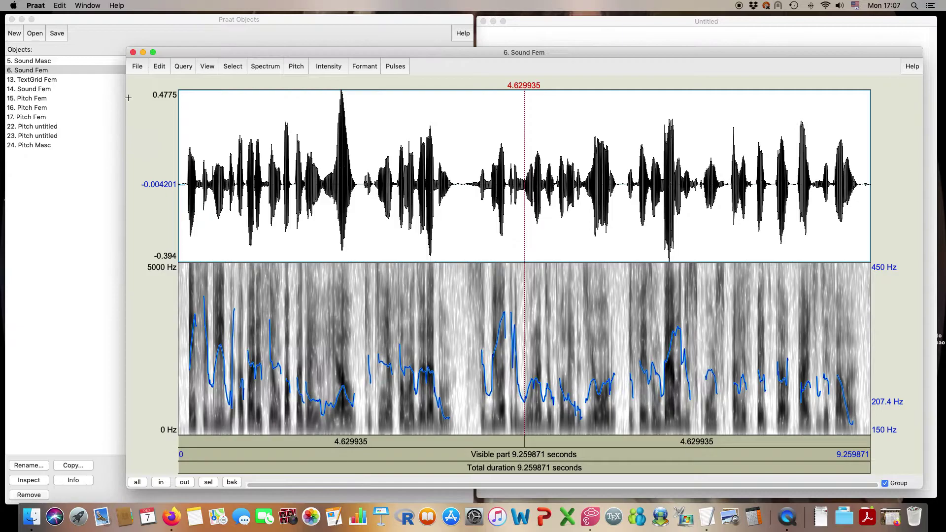
{"action": "left_click", "coordinate": [133, 53]}
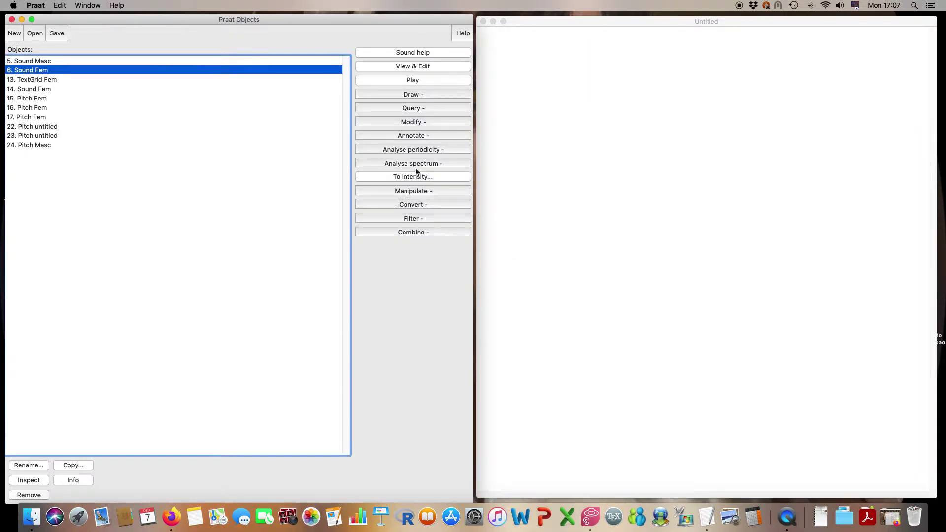
Extract a Pitch object from Sound Fem with a 150 Hz floor and 450 Hz ceiling, and view its contour
{"action": "left_click", "coordinate": [421, 149]}
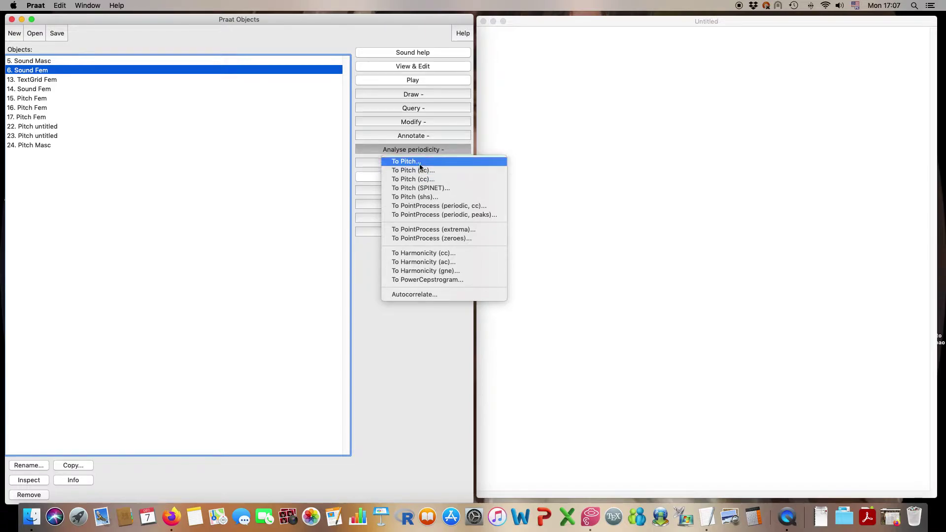
{"action": "left_click", "coordinate": [409, 161]}
{"action": "key", "text": "shift+Tab"}
{"action": "type", "text": "1540"}
{"action": "key", "text": "BackSpace"}
{"action": "key", "text": "BackSpace"}
{"action": "type", "text": "0"}
{"action": "key", "text": "Tab"}
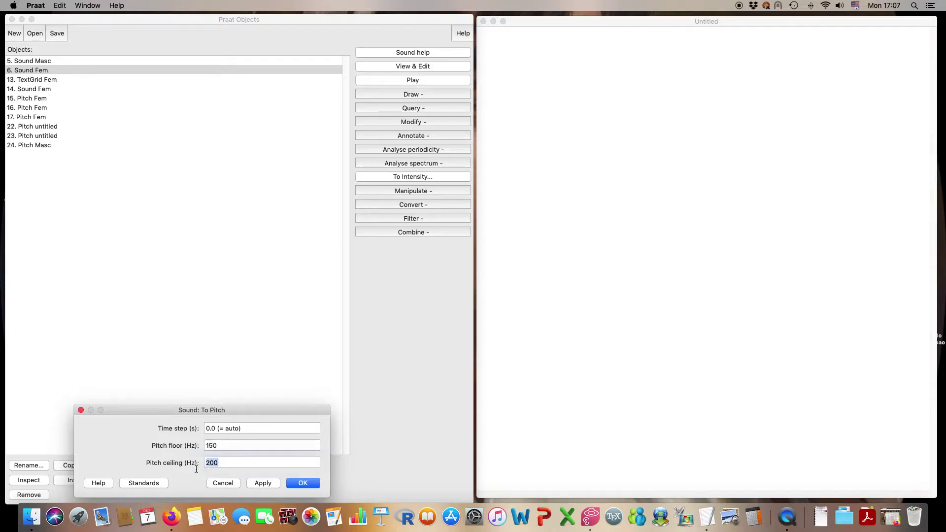
{"action": "type", "text": "300"}
{"action": "key", "text": "Return"}
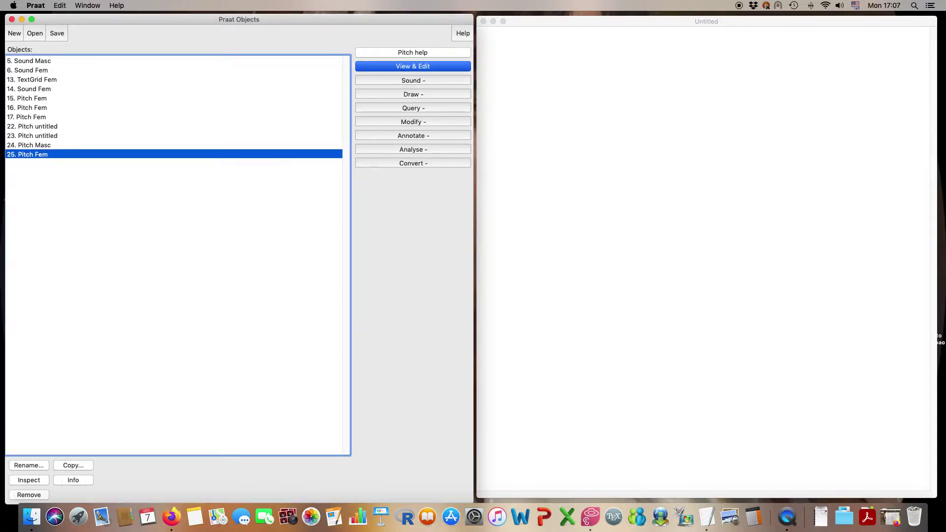
{"action": "left_click", "coordinate": [375, 69]}
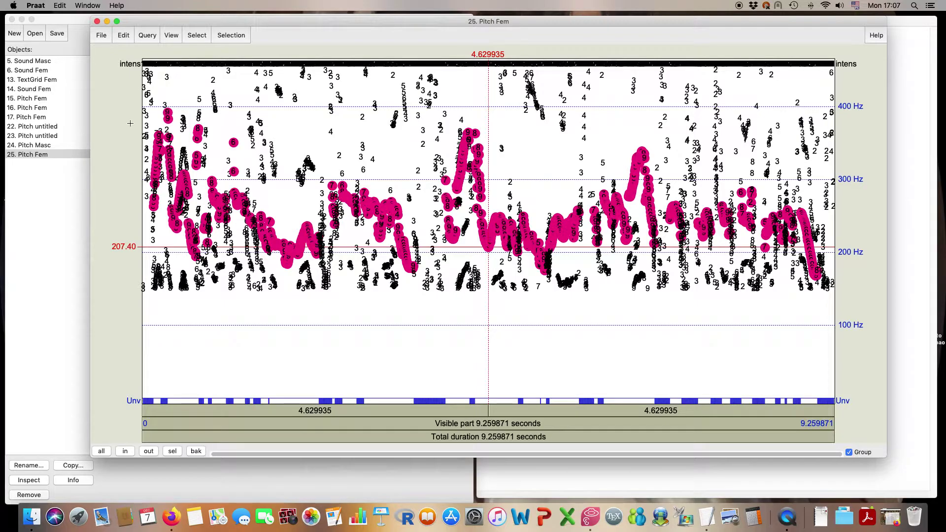
{"action": "left_click", "coordinate": [97, 21]}
Extract another Pitch object from Sound Fem with the pitch floor set to 100 Hz
{"action": "left_click", "coordinate": [69, 71]}
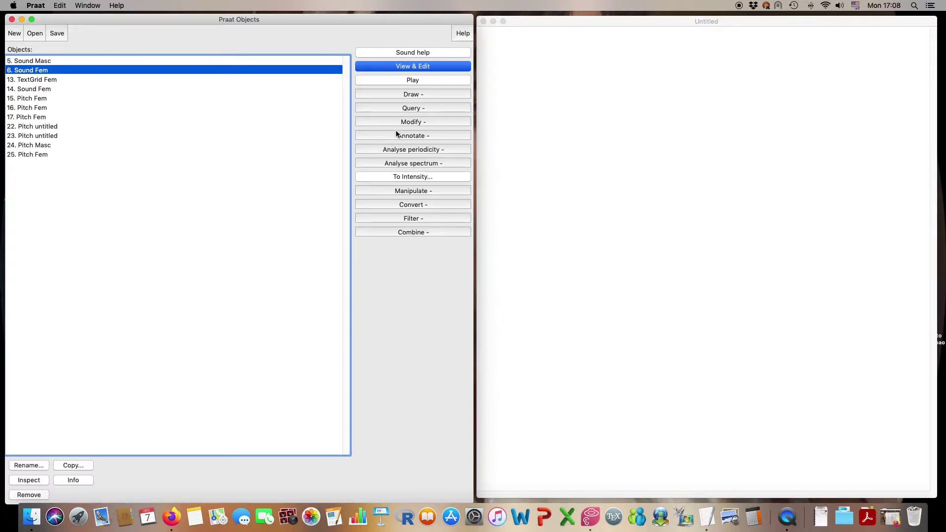
{"action": "left_click", "coordinate": [413, 150]}
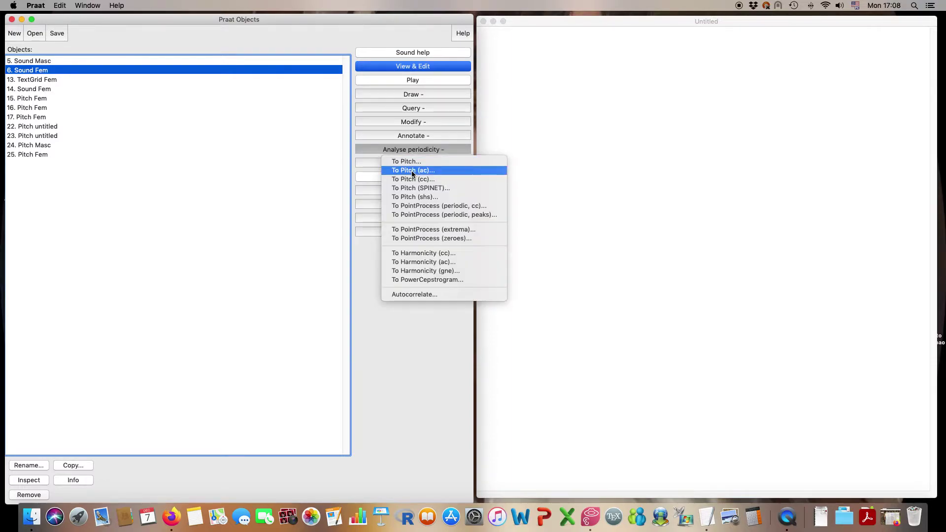
{"action": "left_click", "coordinate": [412, 162]}
{"action": "left_click", "coordinate": [229, 445]}
{"action": "key", "text": "BackSpace"}
{"action": "key", "text": "BackSpace"}
{"action": "key", "text": "BackSpace"}
{"action": "type", "text": "100"}
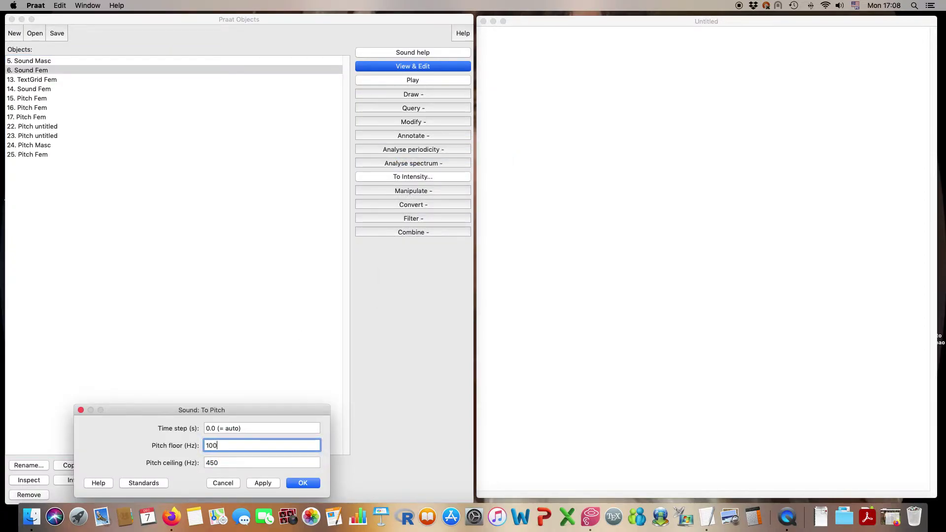
{"action": "left_click", "coordinate": [312, 483]}
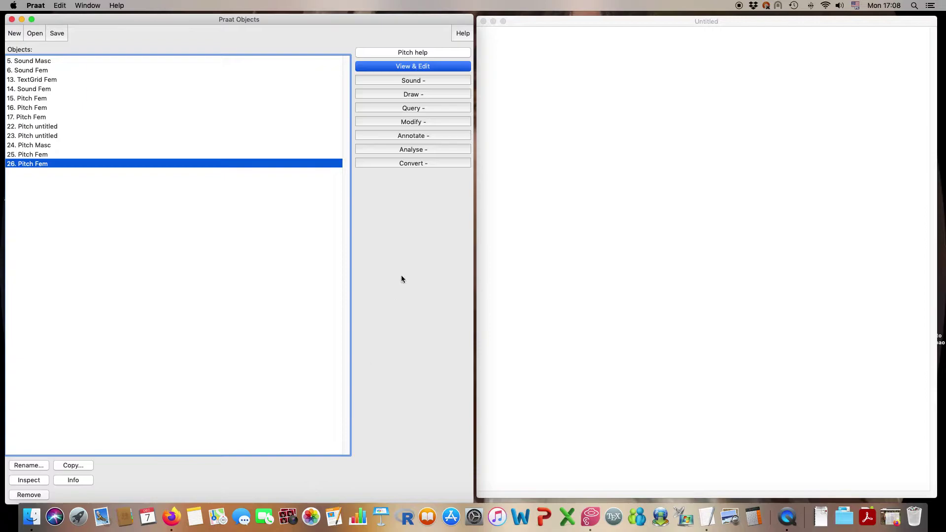
Rename the new Pitch object as Fem-Teste
{"action": "left_click", "coordinate": [40, 463]}
{"action": "left_click", "coordinate": [110, 464]}
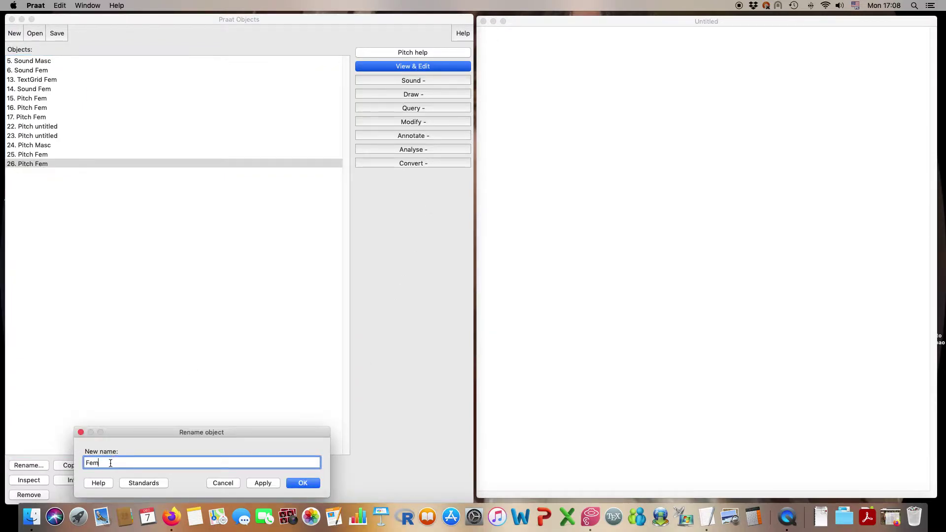
{"action": "type", "text": "-Teste"}
{"action": "key", "text": "Return"}
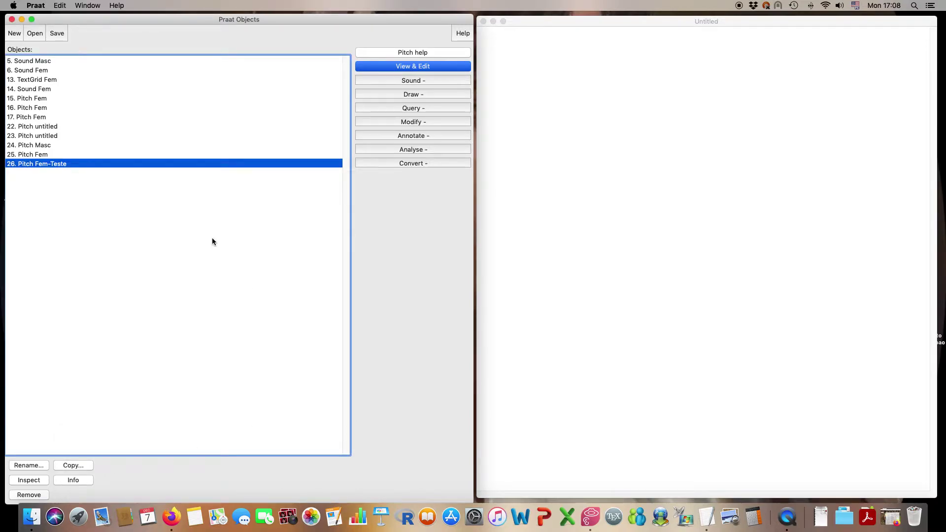
View Pitch Fem-Teste zoomed to about 0.88–1.93 s, check the pitch candidates around the jump, and close it
{"action": "left_click", "coordinate": [405, 66]}
{"action": "left_click_drag", "start_coordinate": [294, 308], "coordinate": [215, 318]}
{"action": "left_click", "coordinate": [186, 459]}
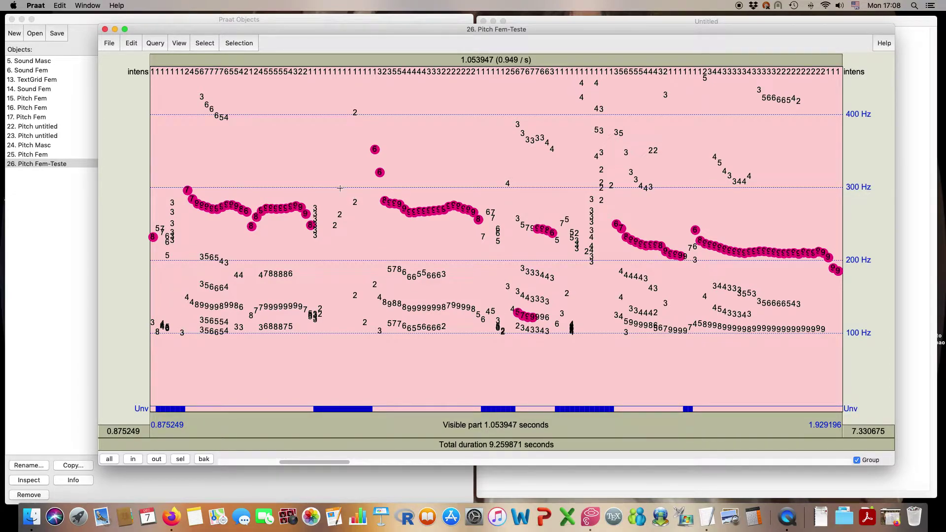
{"action": "left_click", "coordinate": [105, 29]}
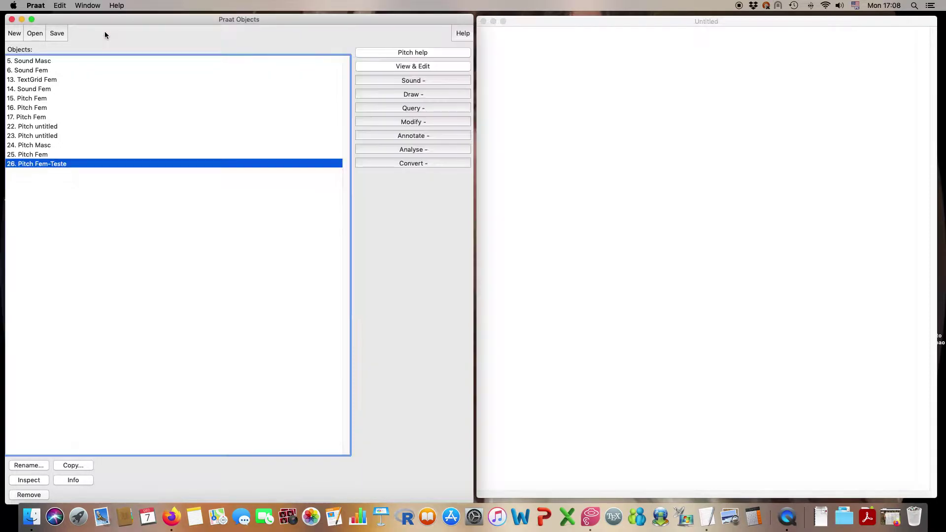
Start an autocorrelation pitch analysis (To Pitch (ac)) of Sound Fem and restore its standard settings
{"action": "left_click", "coordinate": [65, 71]}
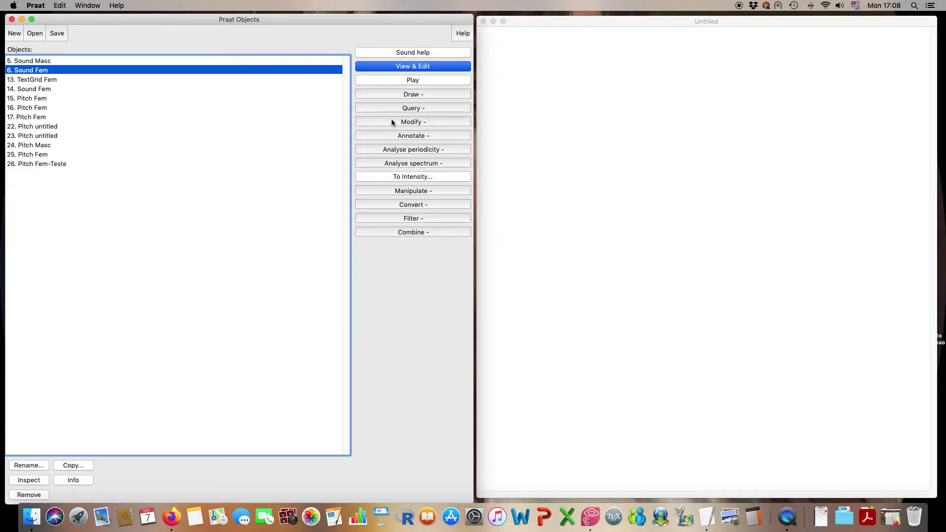
{"action": "left_click", "coordinate": [71, 165]}
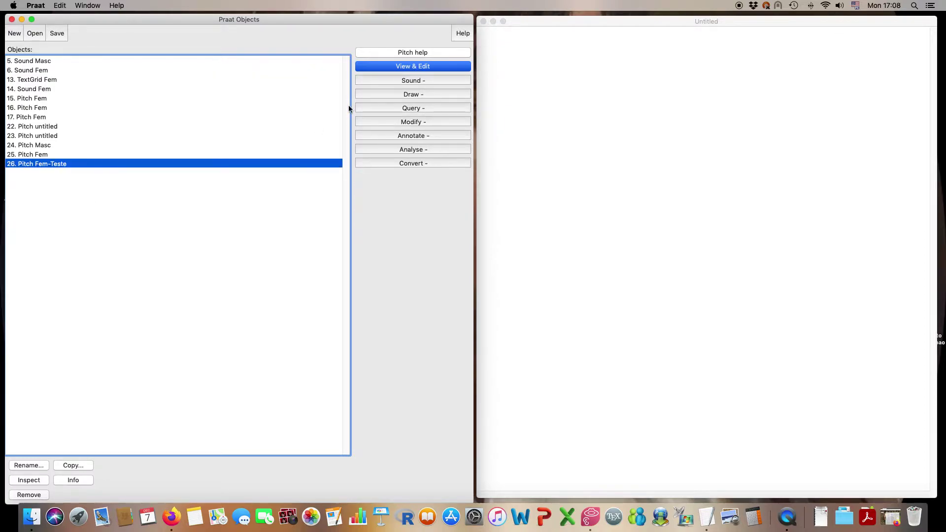
{"action": "left_click", "coordinate": [73, 71]}
{"action": "left_click", "coordinate": [431, 150]}
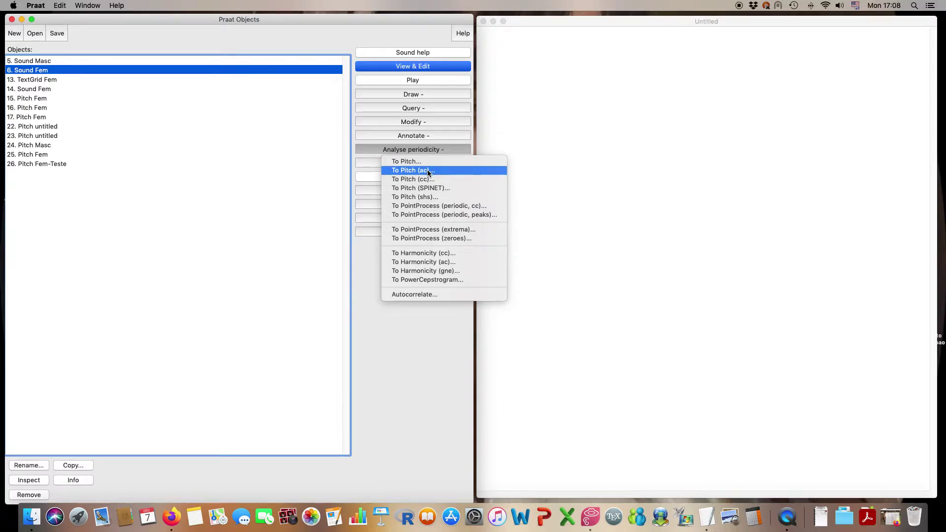
{"action": "left_click", "coordinate": [427, 170]}
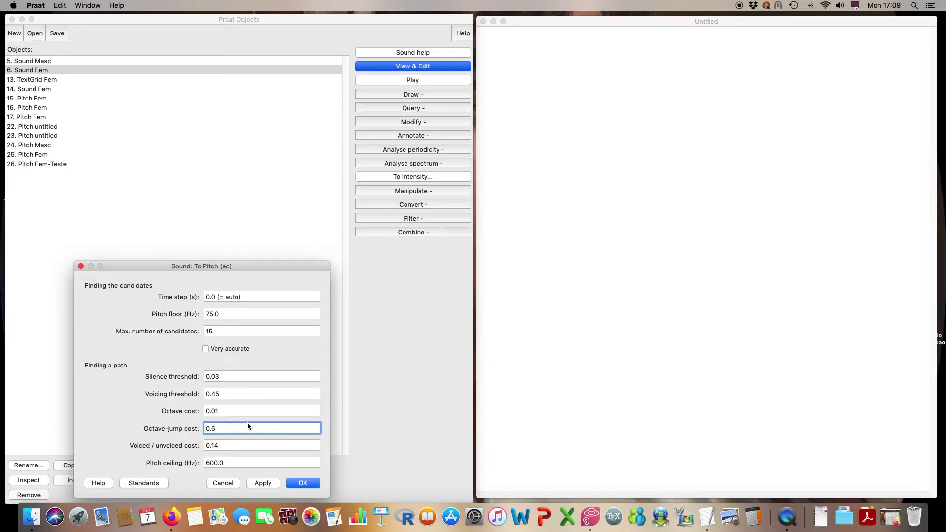
{"action": "left_click", "coordinate": [159, 482]}
{"action": "left_click_drag", "start_coordinate": [163, 264], "coordinate": [320, 133]}
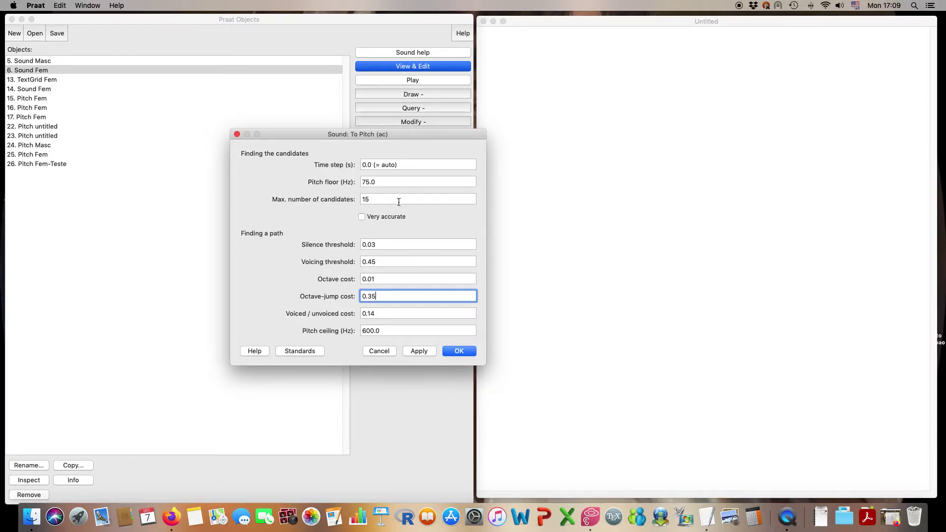
Run the autocorrelation analysis with a 100 Hz floor and 450 Hz ceiling, and view the resulting Pitch object
{"action": "double_click", "coordinate": [401, 182]}
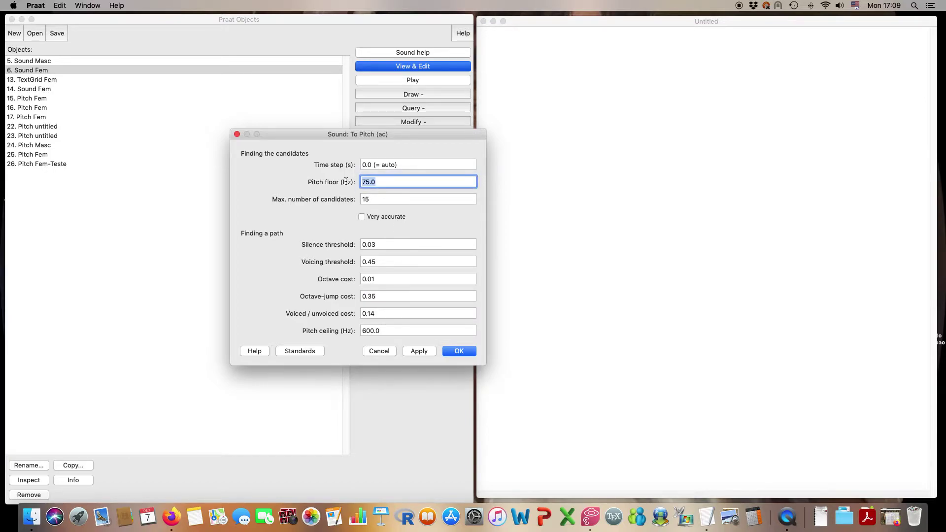
{"action": "type", "text": "100"}
{"action": "double_click", "coordinate": [409, 334]}
{"action": "type", "text": "450"}
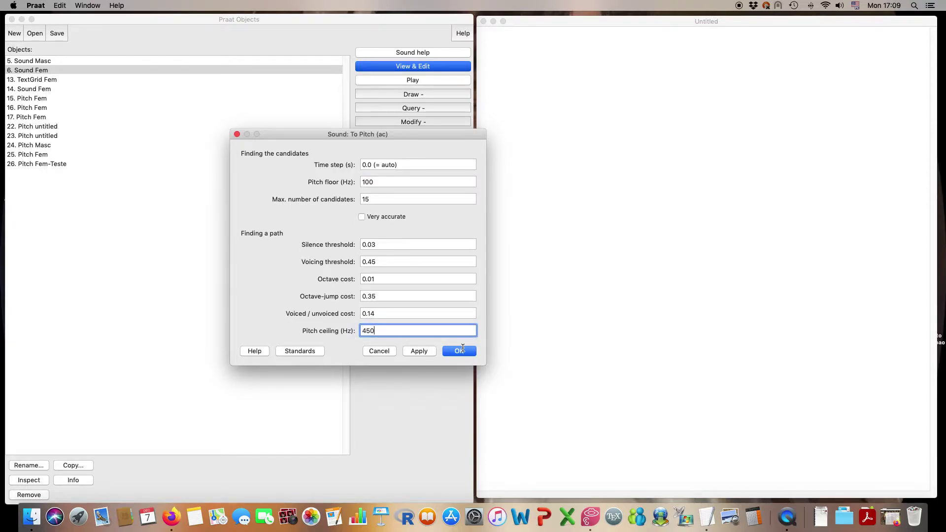
{"action": "left_click", "coordinate": [462, 351]}
{"action": "left_click", "coordinate": [430, 69]}
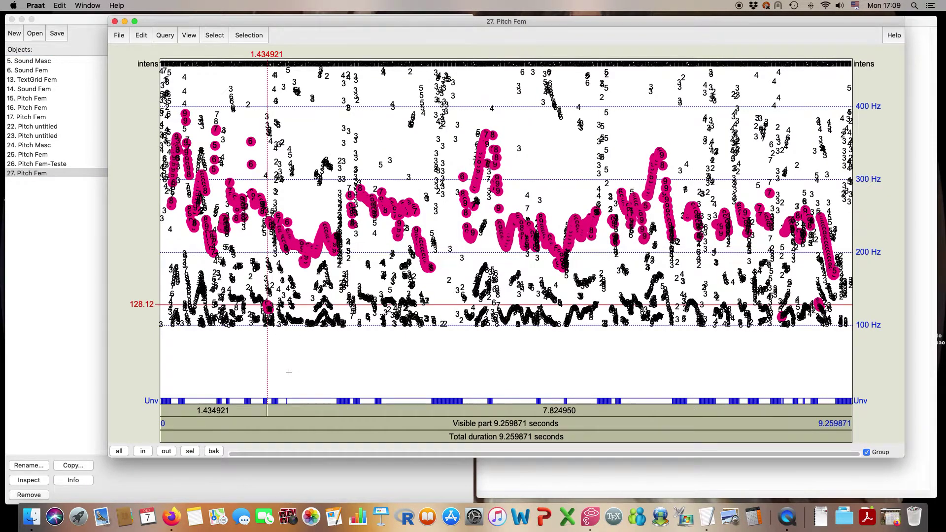
{"action": "left_click", "coordinate": [114, 22]}
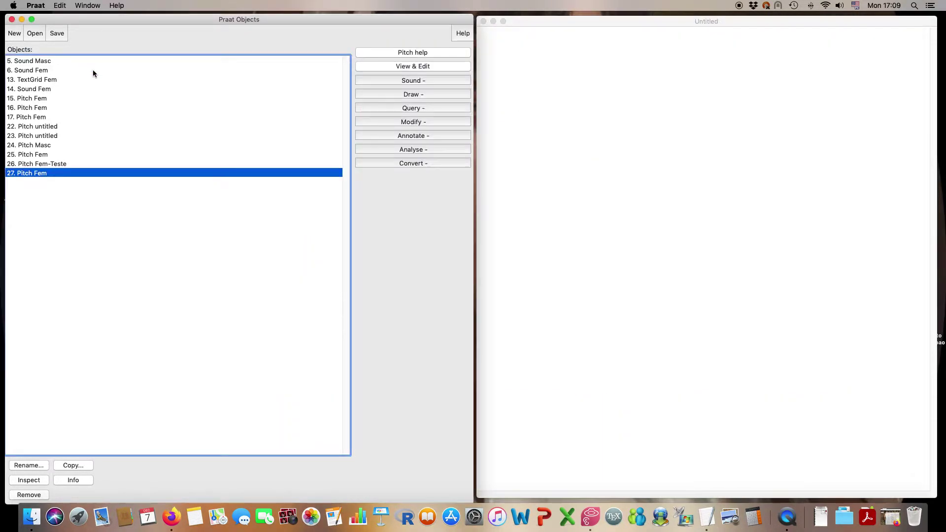
Remove the newest Pitch Fem object and rerun the autocorrelation pitch analysis of Sound Fem with an octave-jump cost of 0.5
{"action": "left_click", "coordinate": [28, 495]}
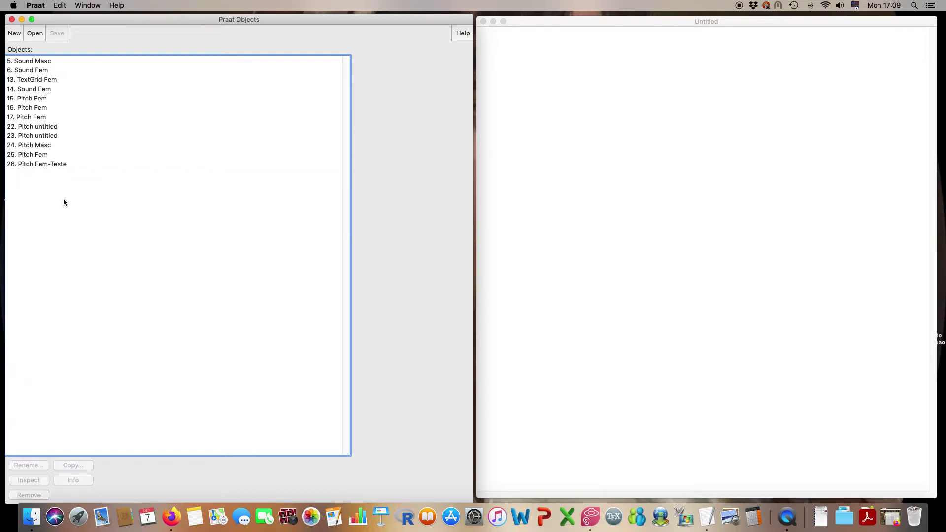
{"action": "left_click", "coordinate": [51, 71]}
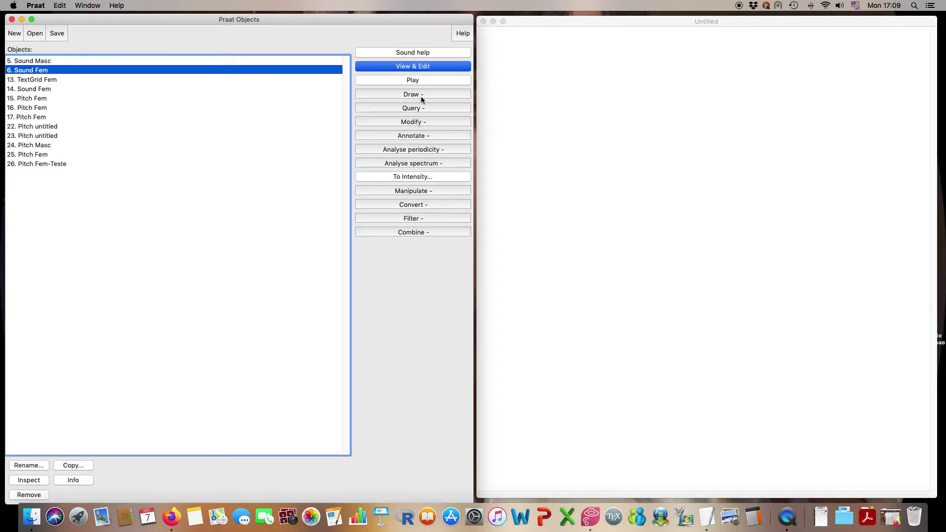
{"action": "left_click", "coordinate": [401, 149]}
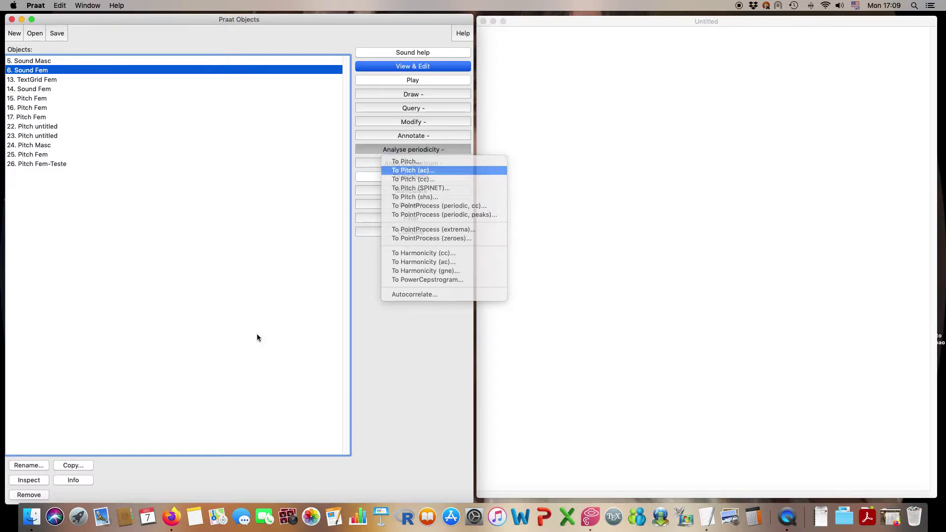
{"action": "left_click", "coordinate": [382, 296]}
{"action": "key", "text": "BackSpace"}
{"action": "key", "text": "BackSpace"}
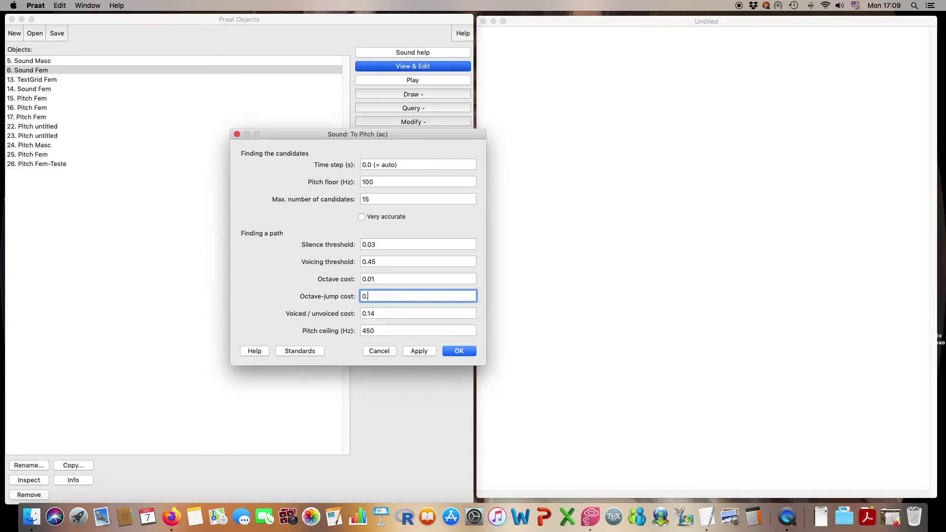
{"action": "type", "text": "5"}
{"action": "left_click", "coordinate": [453, 350]}
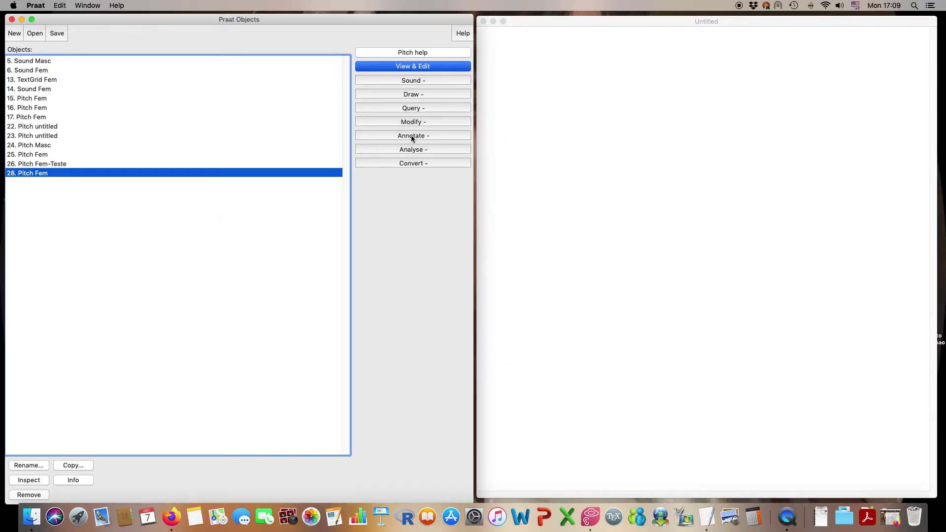
View the new Pitch Fem object zoomed to about 1.22–1.67 s, check the candidates around the jump, and close it
{"action": "left_click", "coordinate": [405, 69]}
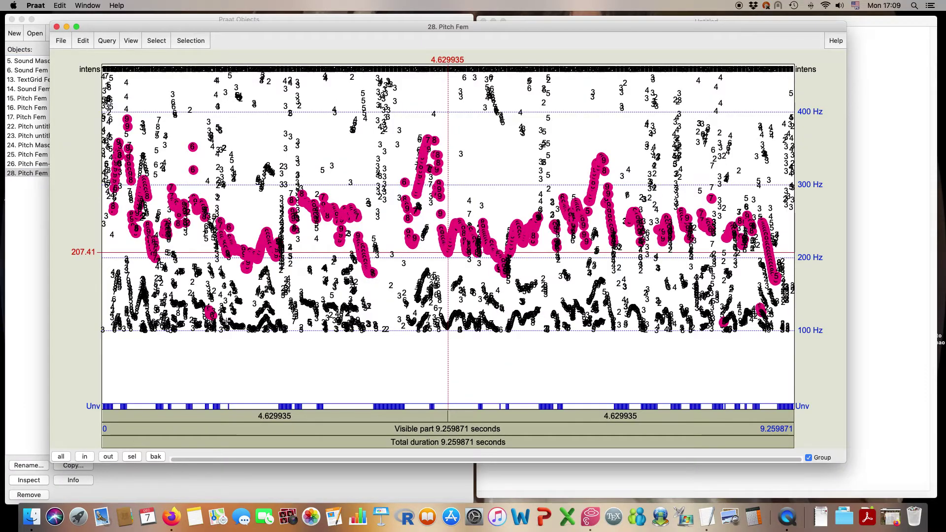
{"action": "left_click", "coordinate": [226, 321]}
{"action": "left_click_drag", "start_coordinate": [227, 322], "coordinate": [194, 324]}
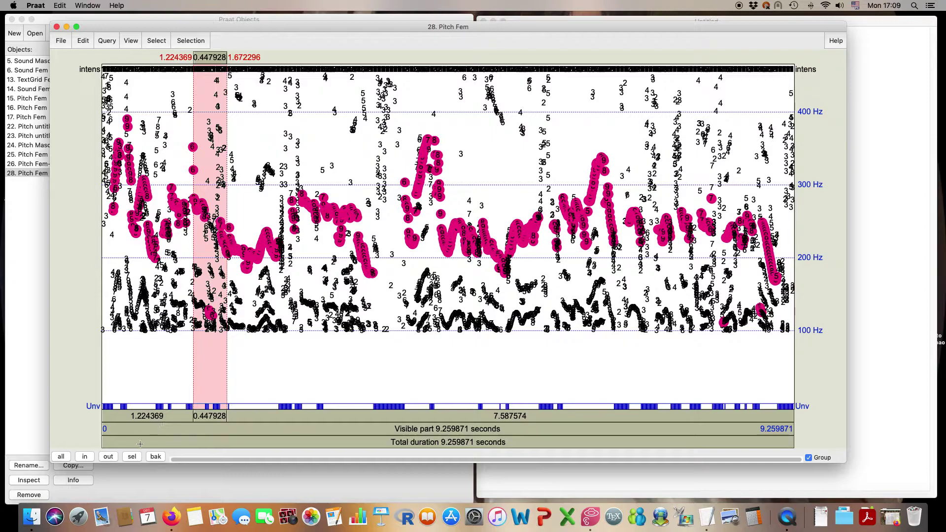
{"action": "left_click", "coordinate": [132, 456]}
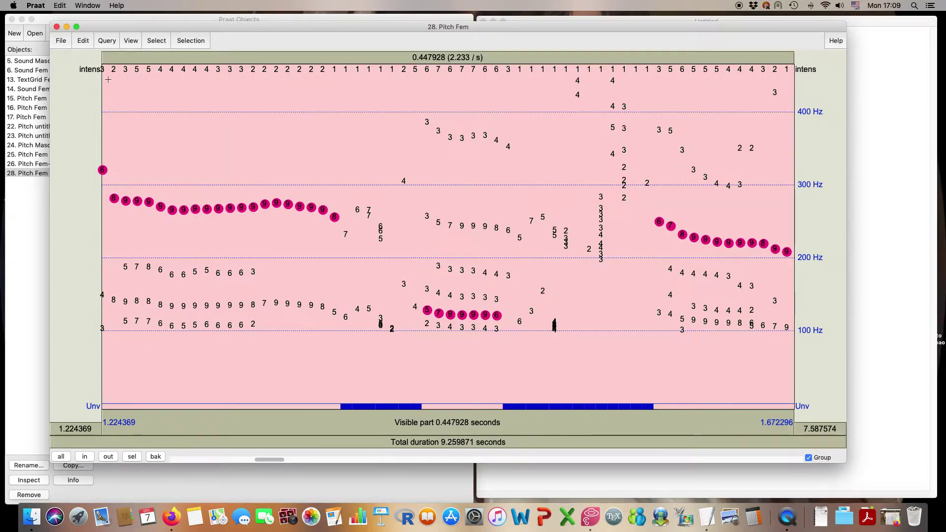
{"action": "left_click", "coordinate": [56, 26]}
Repeat the autocorrelation pitch analysis of Sound Fem with an octave-jump cost of 0.6, view the resulting Pitch object, and close it
{"action": "left_click", "coordinate": [62, 70]}
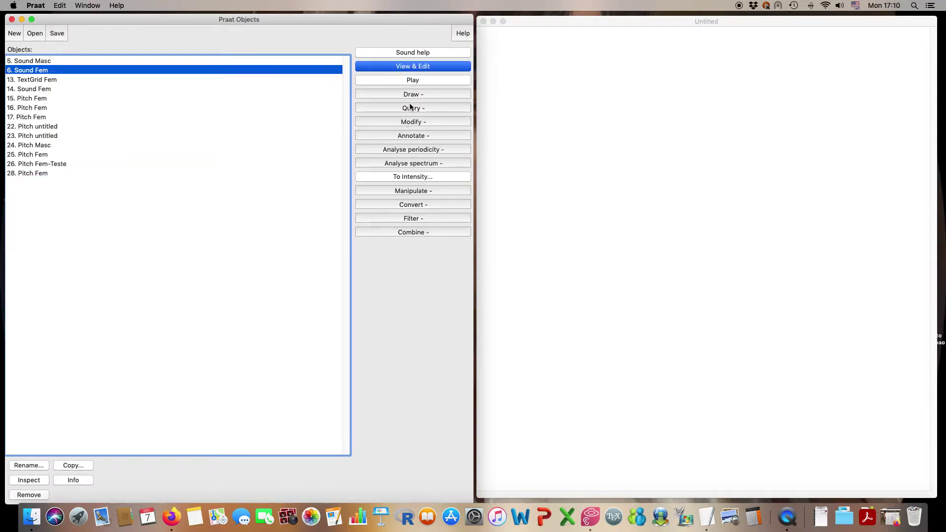
{"action": "left_click", "coordinate": [401, 150]}
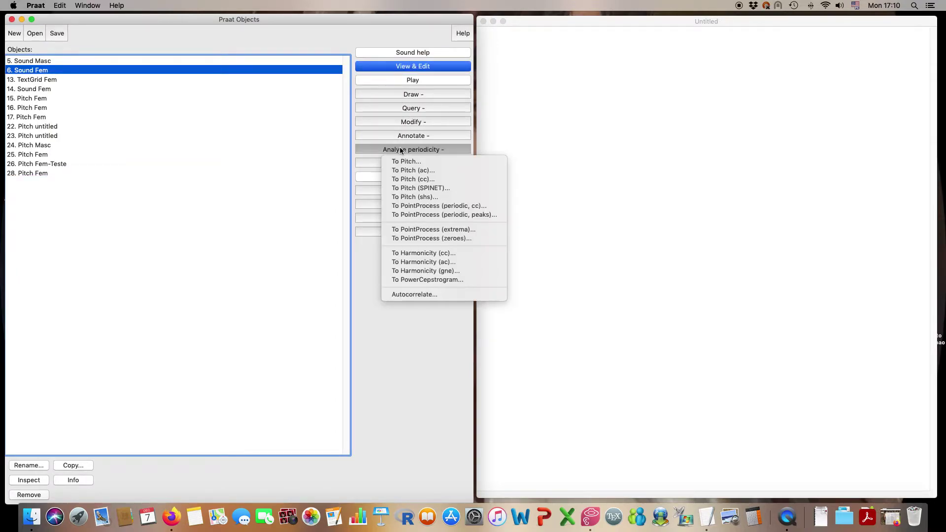
{"action": "left_click", "coordinate": [400, 174]}
{"action": "key", "text": "BackSpace"}
{"action": "key", "text": "BackSpace"}
{"action": "type", "text": "6"}
{"action": "key", "text": "Return"}
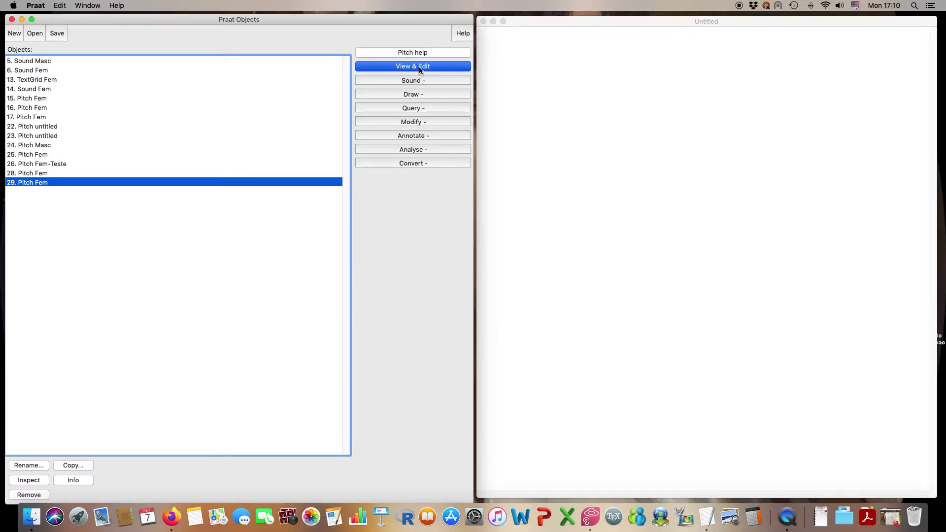
{"action": "left_click", "coordinate": [419, 66]}
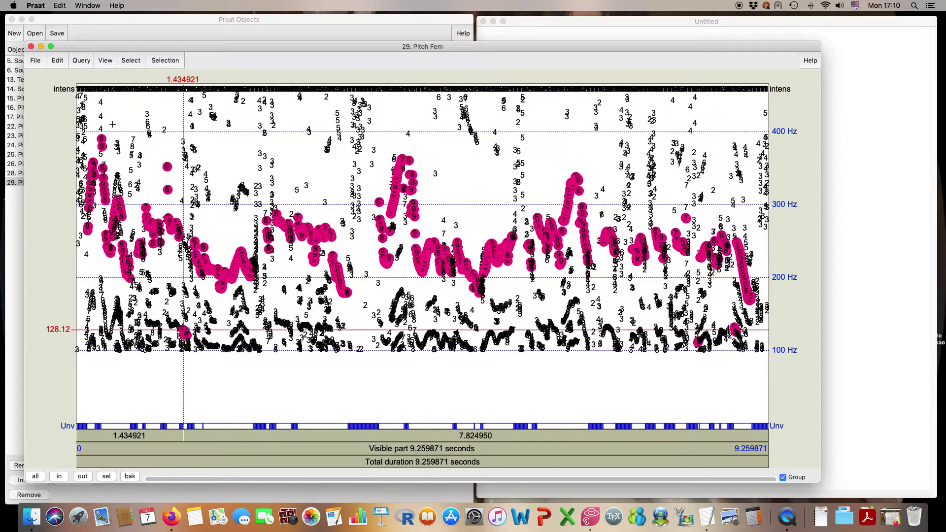
{"action": "left_click", "coordinate": [31, 47]}
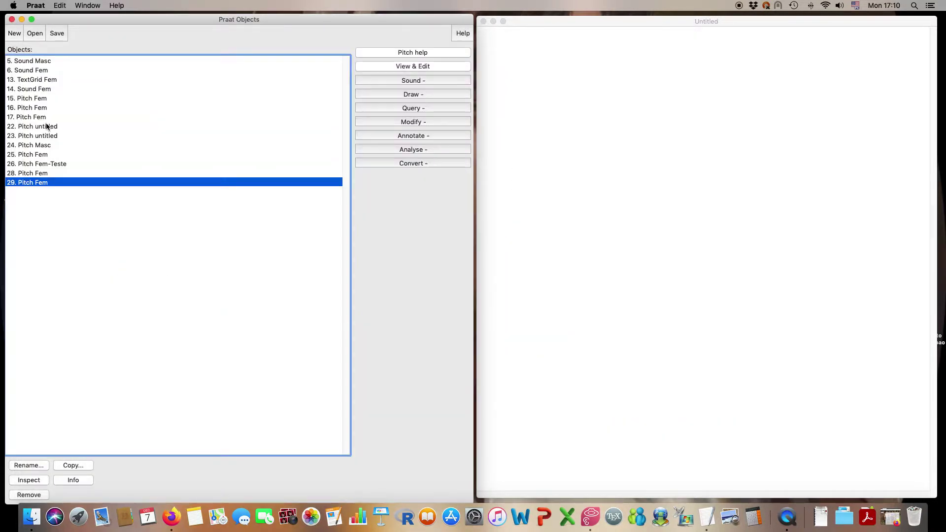
Start another autocorrelation pitch analysis (To Pitch (ac)) of Sound Fem and set the pitch floor to 120 Hz
{"action": "left_click", "coordinate": [63, 70]}
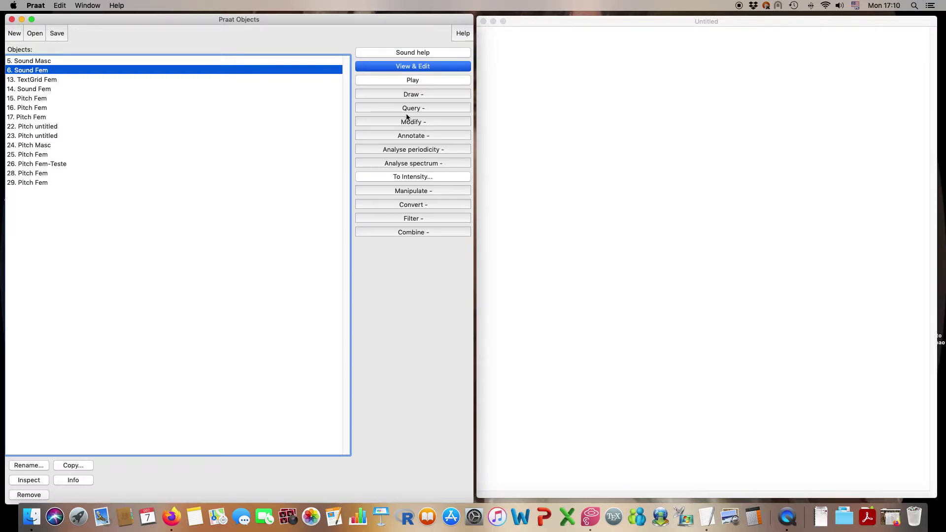
{"action": "left_click", "coordinate": [398, 150]}
{"action": "left_click", "coordinate": [397, 170]}
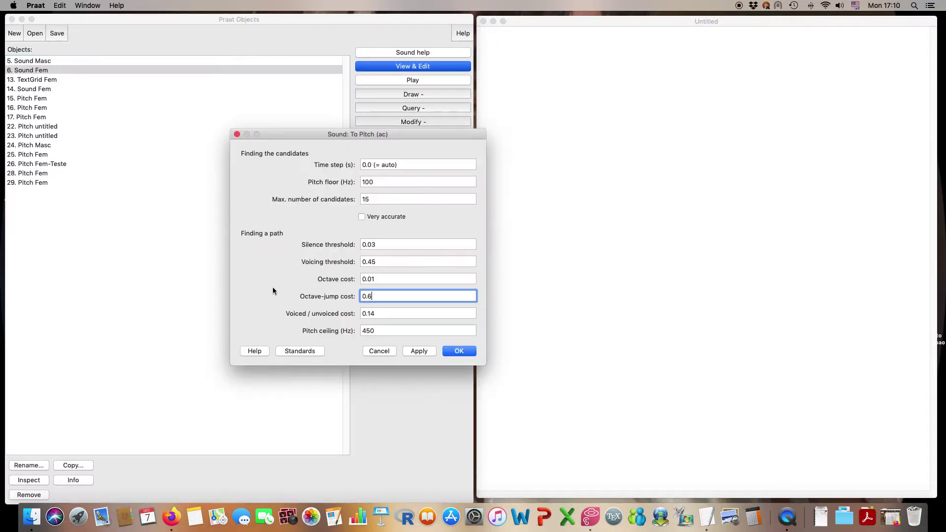
{"action": "left_click", "coordinate": [380, 182]}
{"action": "key", "text": "BackSpace"}
{"action": "key", "text": "BackSpace"}
{"action": "type", "text": "20"}
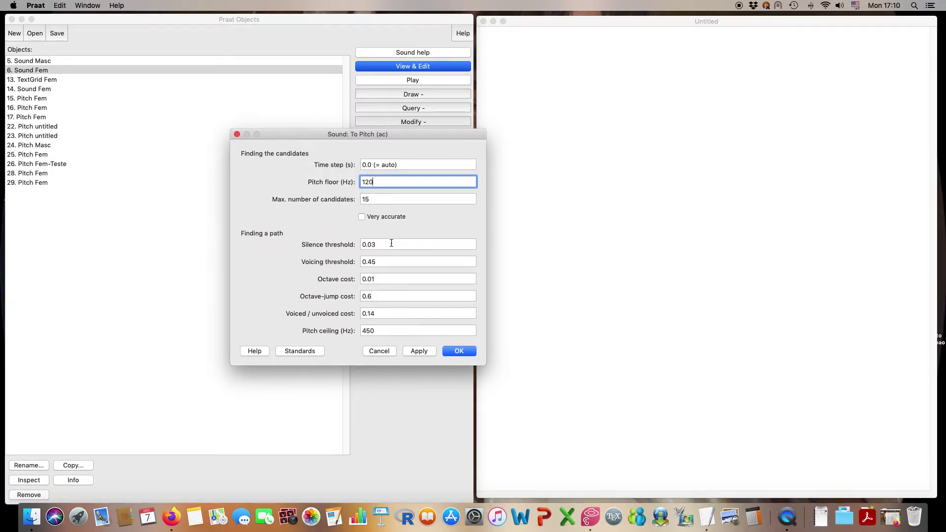
Restore the standard settings, run the analysis with a 120 Hz floor and 450 Hz ceiling, and view the resulting Pitch object
{"action": "left_click", "coordinate": [311, 353]}
{"action": "left_click_drag", "start_coordinate": [390, 183], "coordinate": [346, 185]}
{"action": "type", "text": "120"}
{"action": "double_click", "coordinate": [374, 331]}
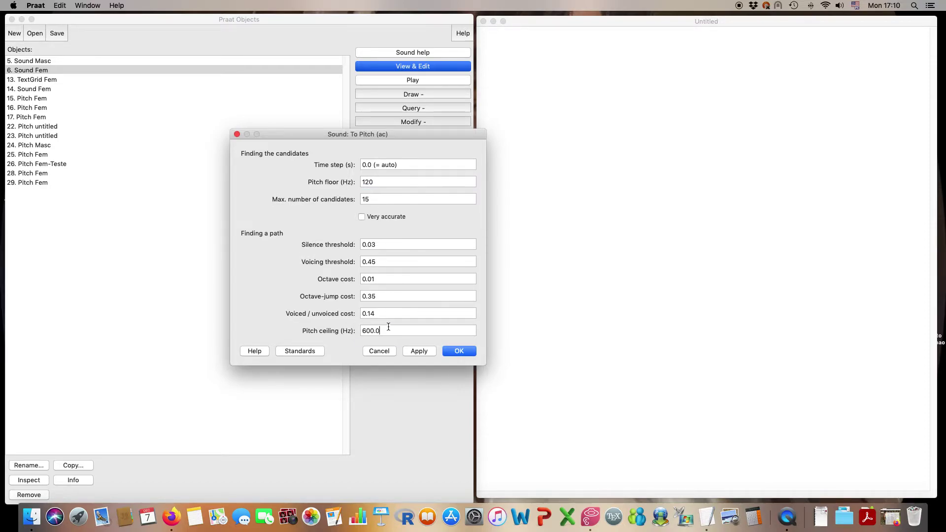
{"action": "type", "text": "450"}
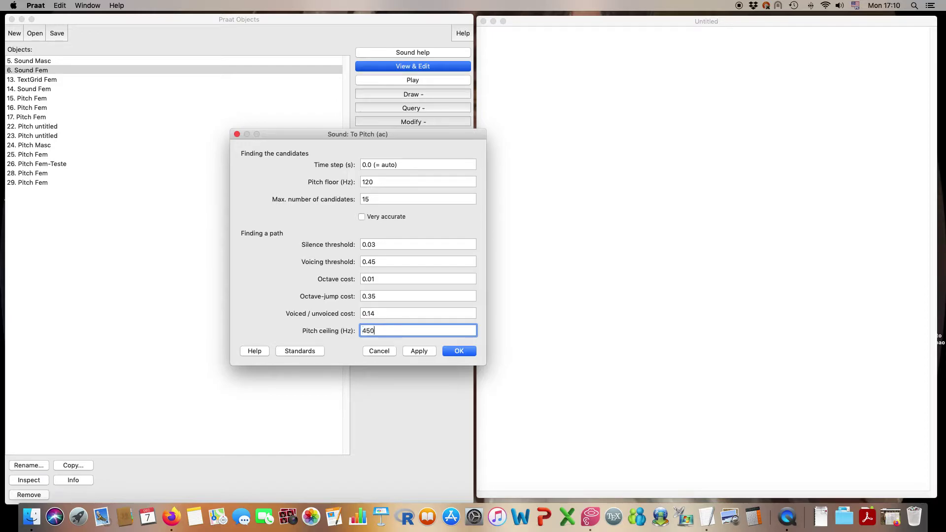
{"action": "left_click", "coordinate": [449, 351]}
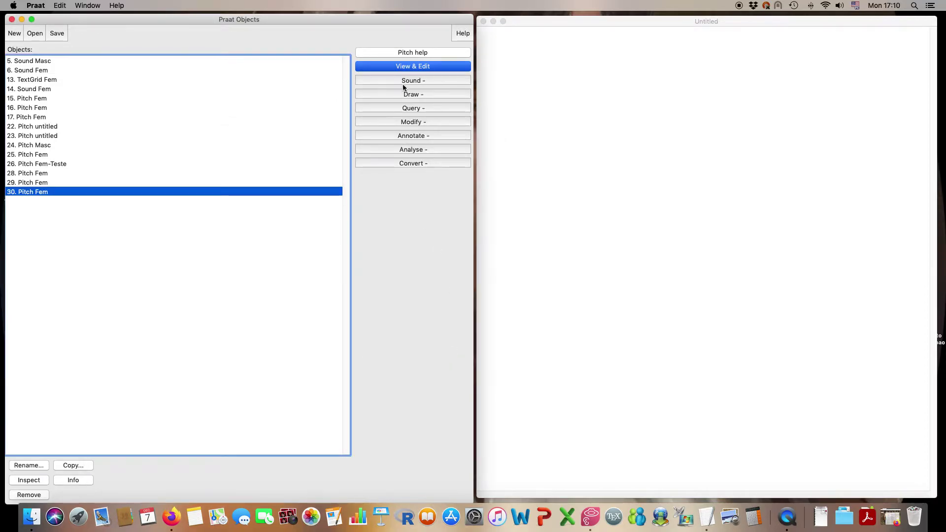
{"action": "left_click", "coordinate": [413, 67]}
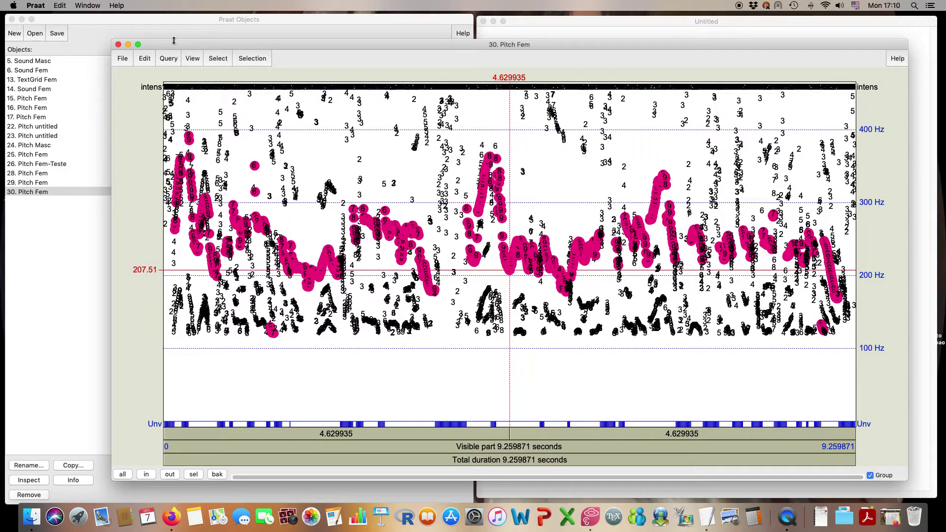
{"action": "left_click", "coordinate": [119, 45]}
Run the autocorrelation pitch analysis of Sound Fem with a 120 Hz floor and an octave-jump cost of 0.5
{"action": "left_click", "coordinate": [68, 73]}
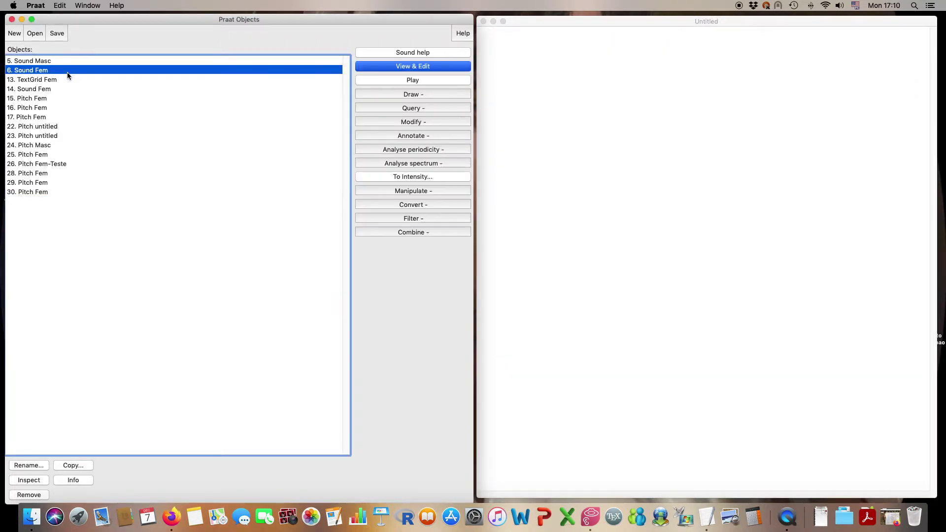
{"action": "left_click", "coordinate": [386, 149]}
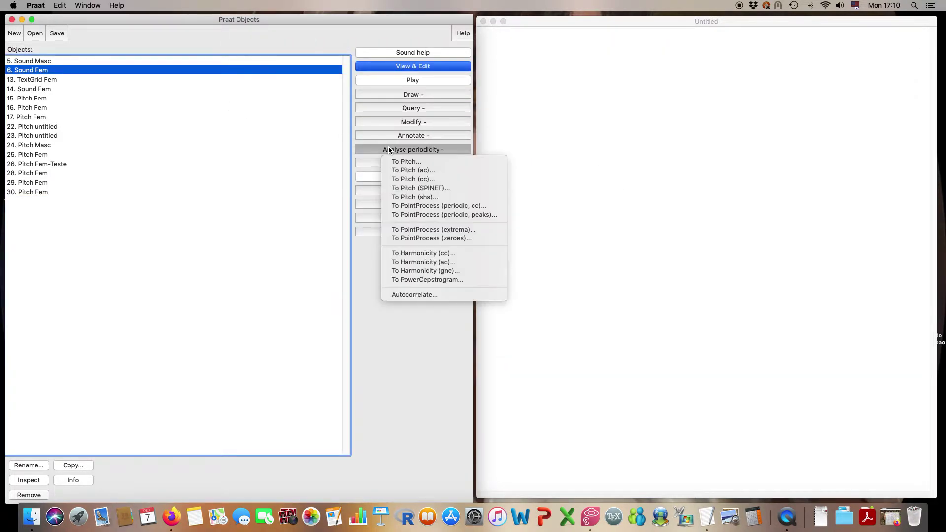
{"action": "left_click", "coordinate": [388, 170]}
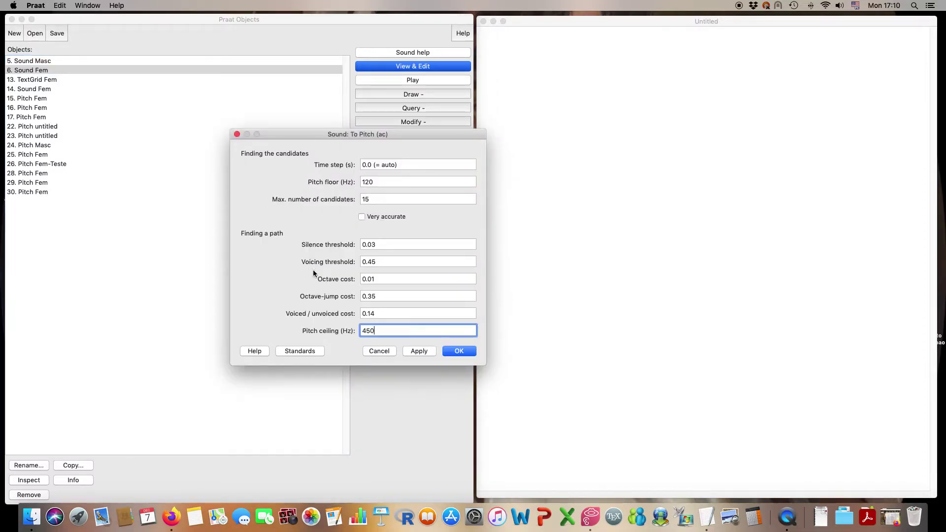
{"action": "left_click", "coordinate": [380, 296]}
{"action": "key", "text": "BackSpace"}
{"action": "key", "text": "BackSpace"}
{"action": "type", "text": "5"}
{"action": "left_click_drag", "start_coordinate": [393, 184], "coordinate": [361, 182]}
{"action": "left_click", "coordinate": [376, 299]}
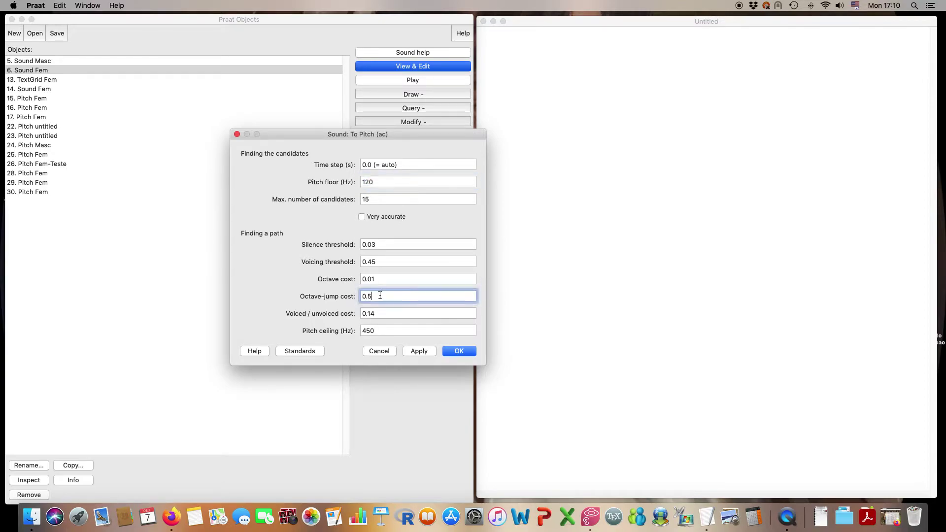
{"action": "left_click", "coordinate": [451, 351]}
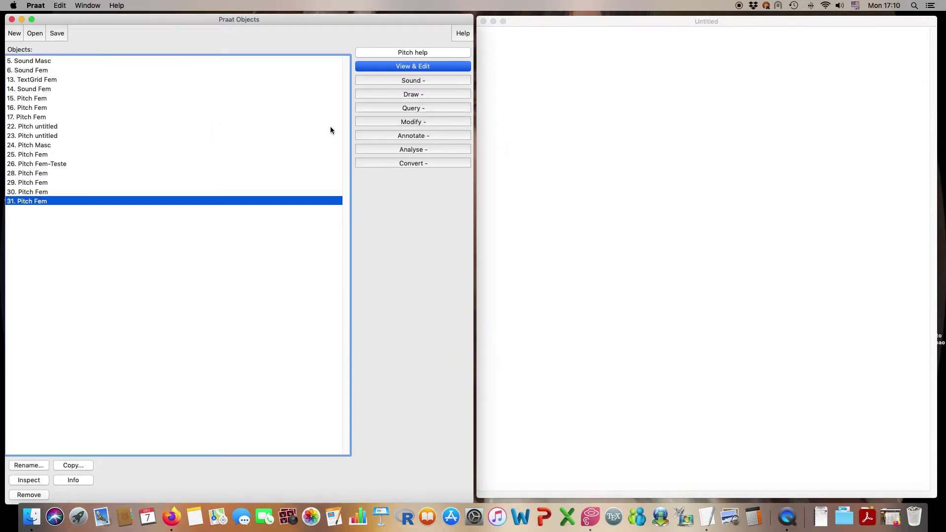
View the Pitch object made with the 0.5 octave-jump cost, check the low-frequency jump, and close it
{"action": "left_click", "coordinate": [406, 68]}
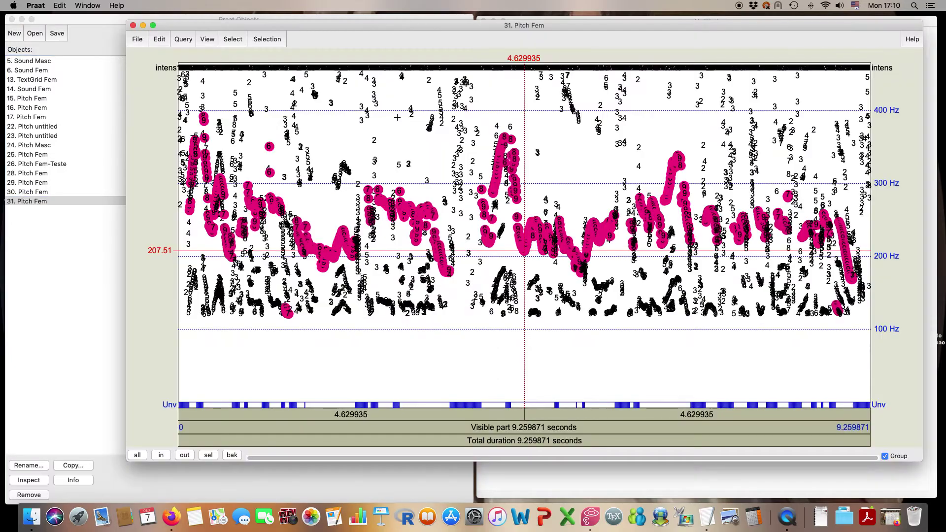
{"action": "left_click", "coordinate": [283, 311]}
{"action": "key", "text": "super+w"}
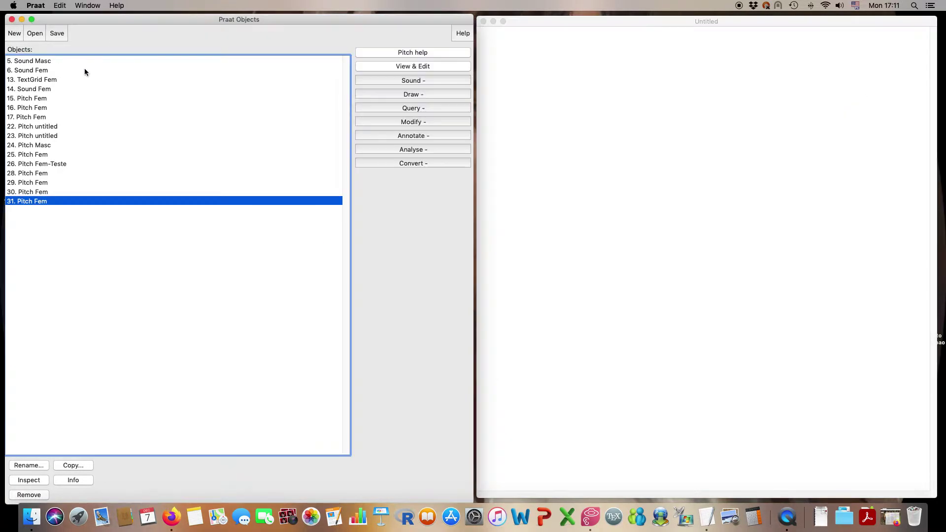
Rerun the autocorrelation pitch analysis of Sound Fem with the 120 Hz floor and the octave-jump cost raised to 0.6
{"action": "left_click", "coordinate": [80, 70]}
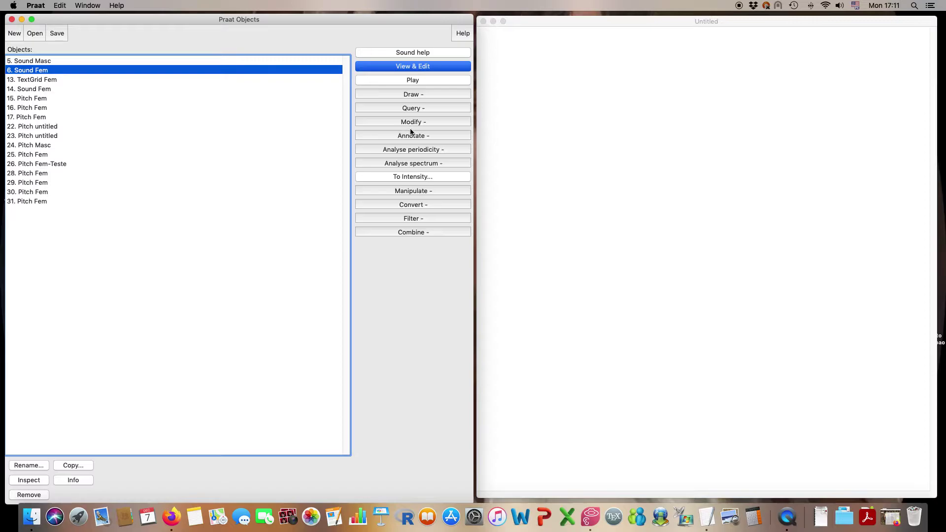
{"action": "left_click", "coordinate": [408, 149]}
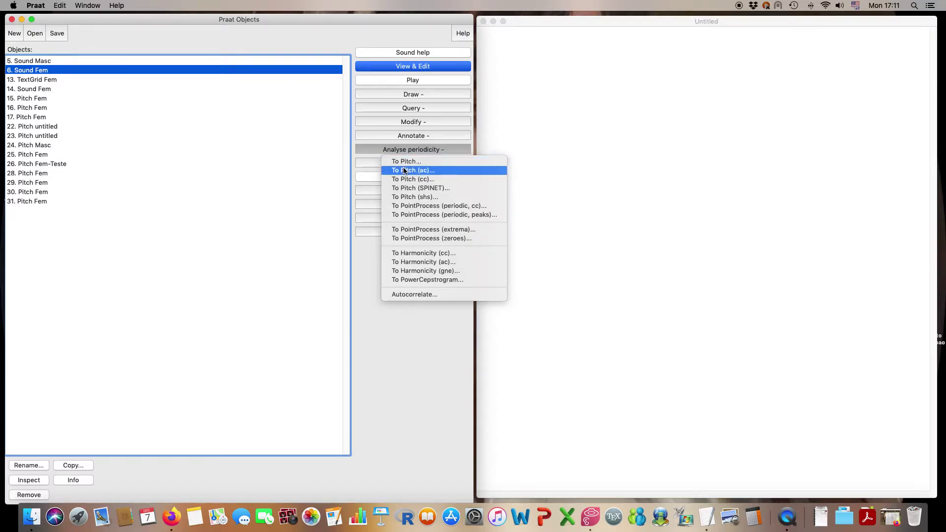
{"action": "left_click", "coordinate": [405, 169]}
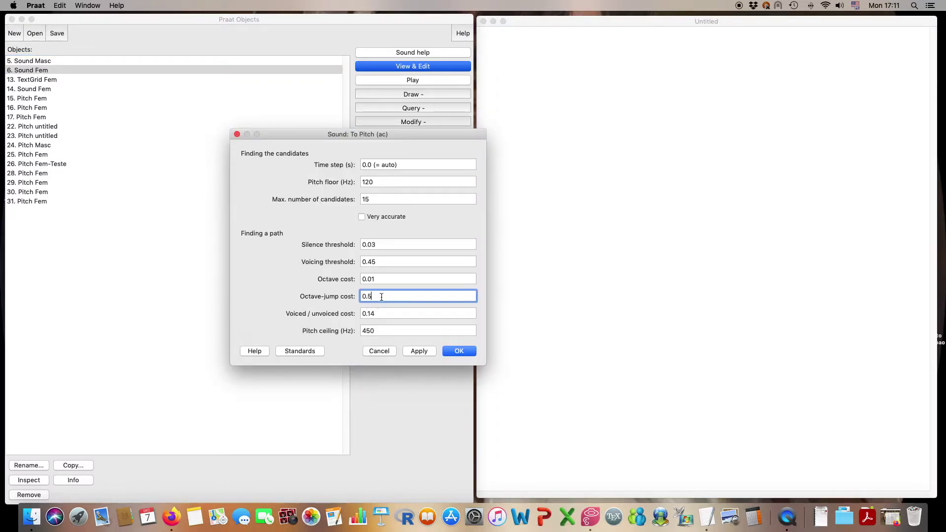
{"action": "key", "text": "BackSpace"}
{"action": "type", "text": "6"}
{"action": "left_click", "coordinate": [449, 353]}
View the Pitch object made with the 0.6 octave-jump cost, check the jump at about 1.53 s, and close it
{"action": "left_click", "coordinate": [385, 68]}
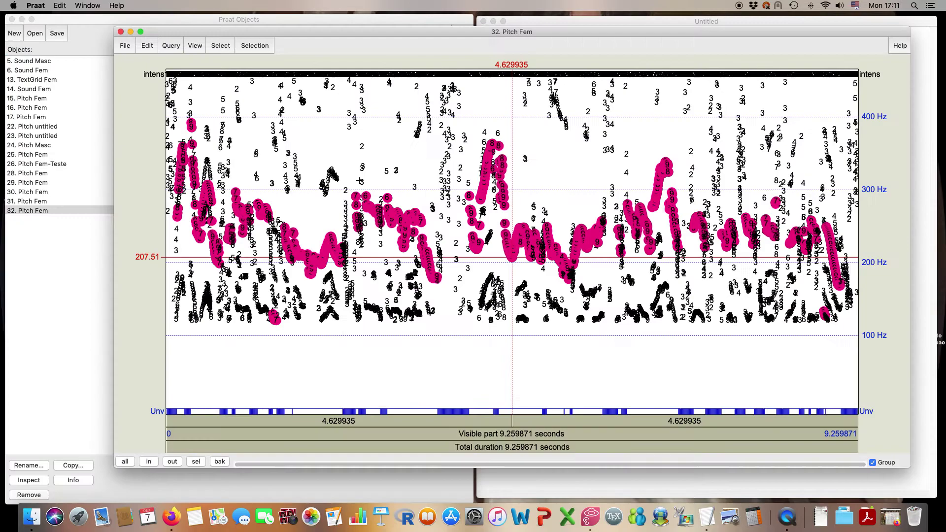
{"action": "left_click", "coordinate": [280, 319]}
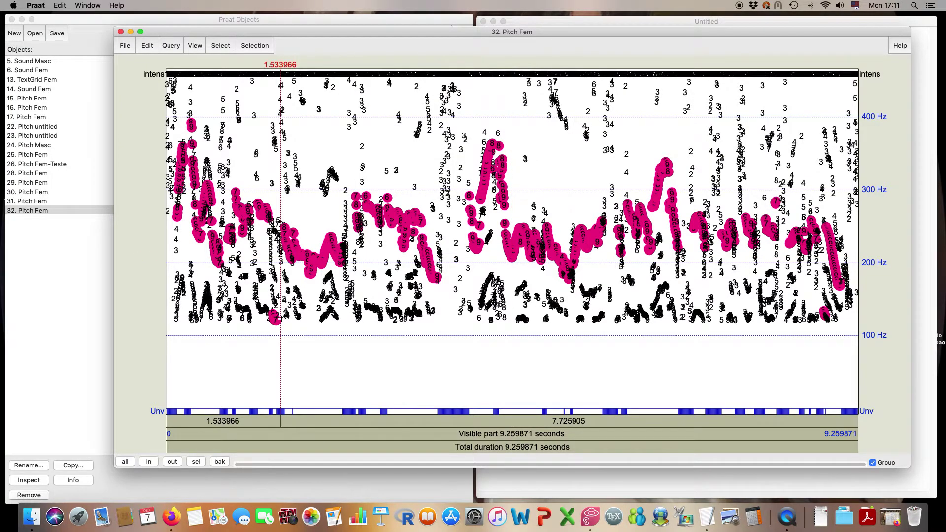
{"action": "left_click", "coordinate": [121, 31]}
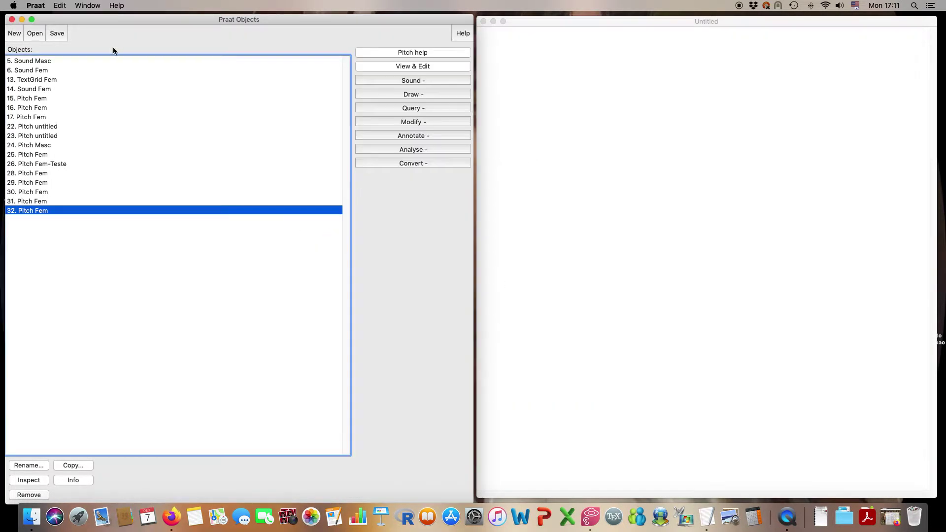
Remove the test Pitch objects from Pitch Fem-Teste through the newest Pitch Fem
{"action": "left_click", "coordinate": [67, 164], "text": "shift"}
{"action": "left_click", "coordinate": [30, 495]}
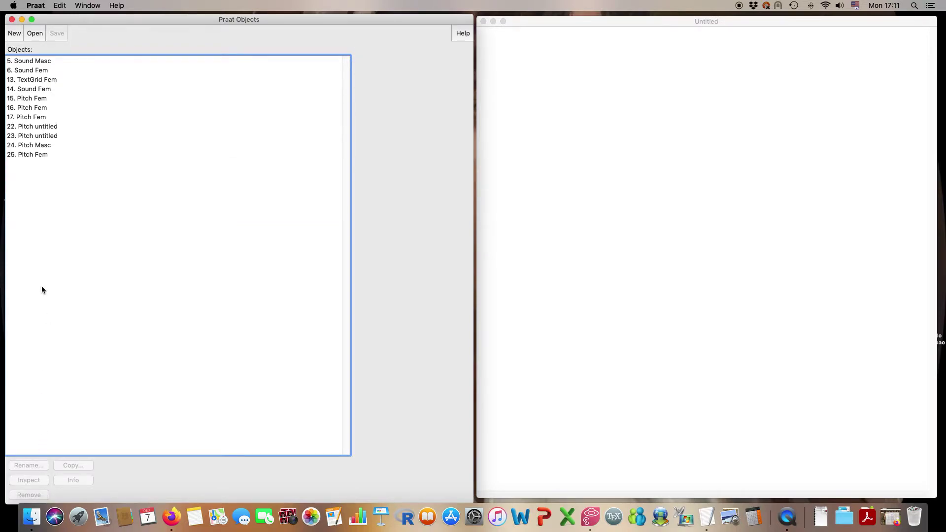
Open the autocorrelation pitch analysis settings for object 6. Sound Fem
{"action": "left_click", "coordinate": [34, 70]}
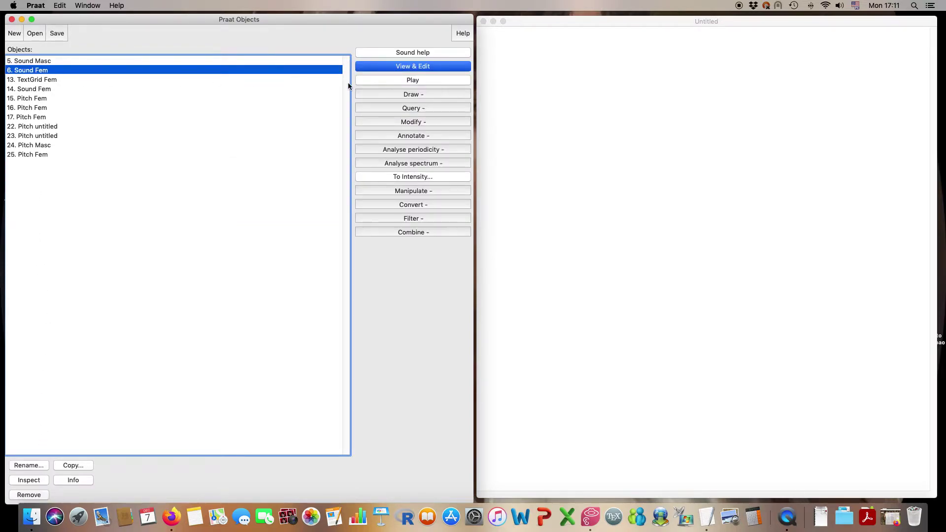
{"action": "left_click", "coordinate": [382, 149]}
{"action": "left_click", "coordinate": [391, 170]}
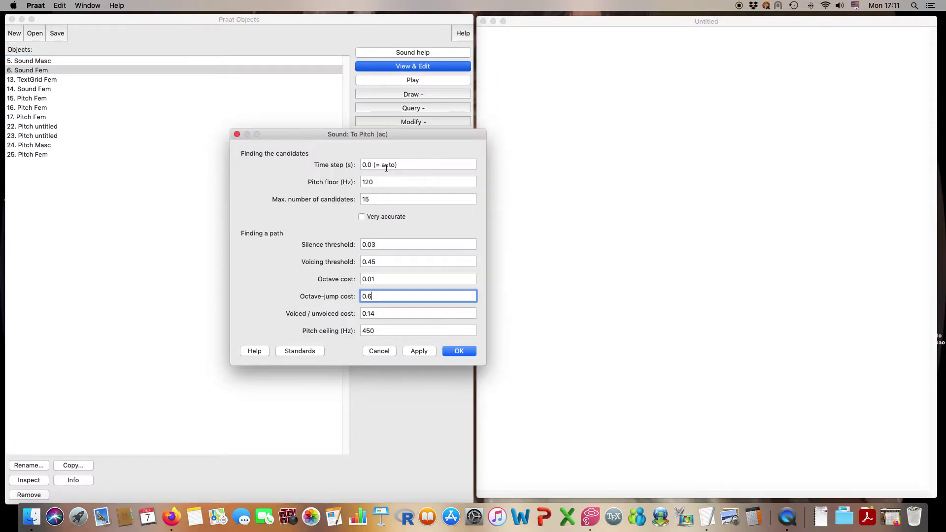
{"action": "left_click", "coordinate": [315, 351]}
{"action": "left_click_drag", "start_coordinate": [415, 199], "coordinate": [336, 214]}
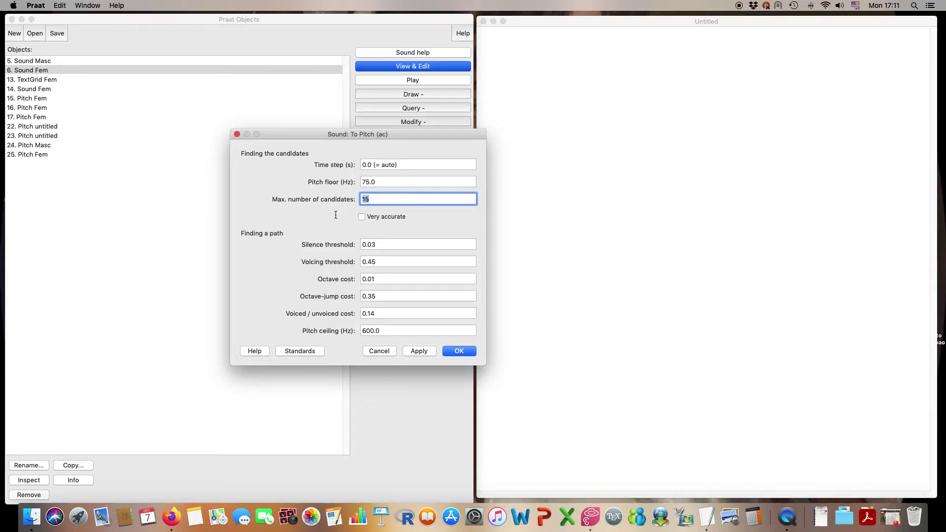
{"action": "type", "text": "150"}
{"action": "left_click_drag", "start_coordinate": [409, 330], "coordinate": [330, 328]}
{"action": "type", "text": "450"}
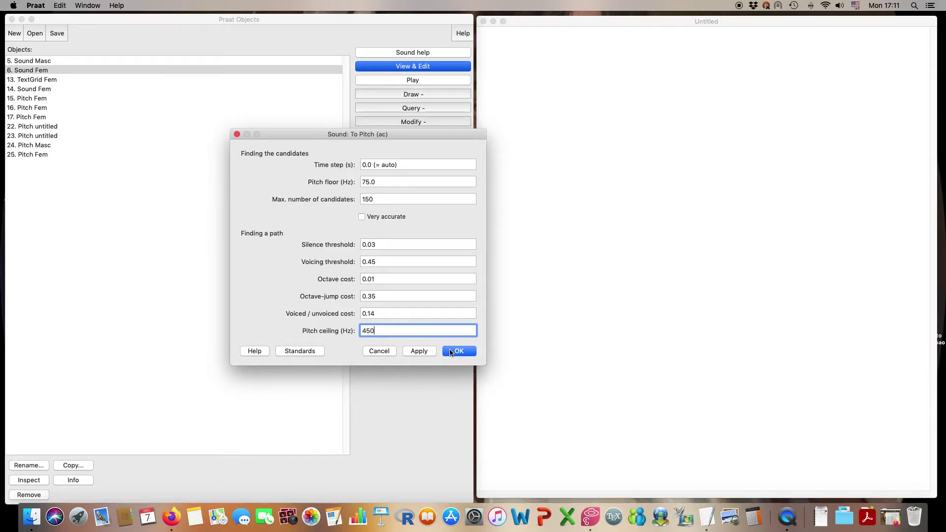
{"action": "left_click_drag", "start_coordinate": [403, 184], "coordinate": [327, 181]}
{"action": "type", "text": "150"}
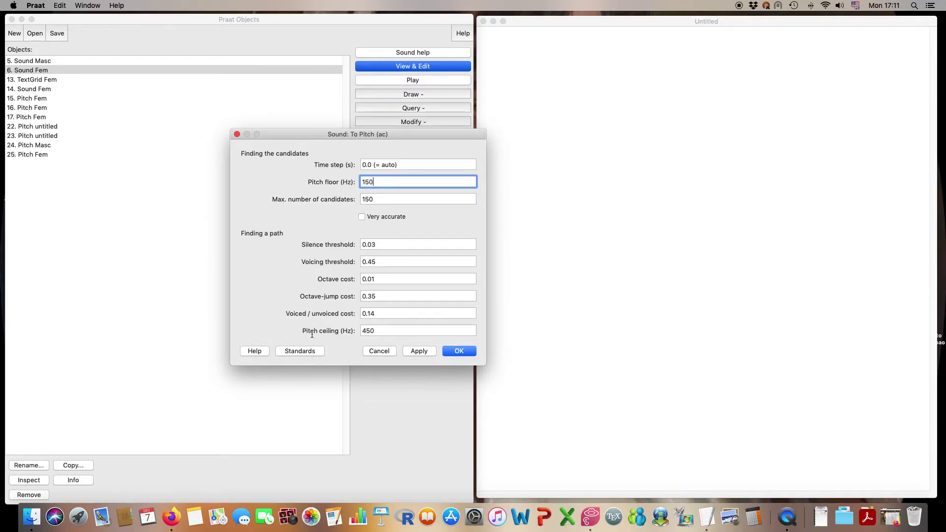
Restore the standard settings and run the autocorrelation pitch analysis with a 150 Hz floor and a 450 Hz ceiling
{"action": "left_click", "coordinate": [306, 350]}
{"action": "left_click_drag", "start_coordinate": [388, 180], "coordinate": [350, 182]}
{"action": "type", "text": "150"}
{"action": "left_click_drag", "start_coordinate": [389, 331], "coordinate": [331, 330]}
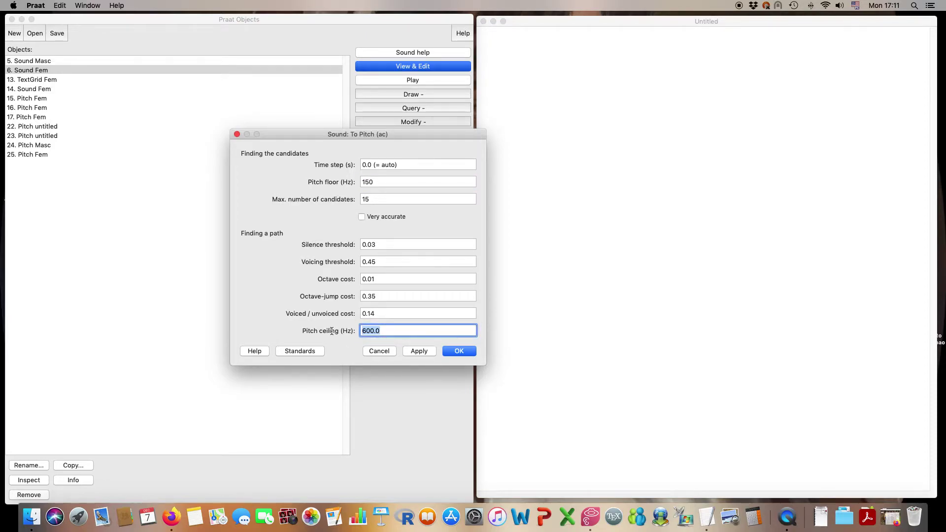
{"action": "type", "text": "450"}
{"action": "left_click", "coordinate": [453, 353]}
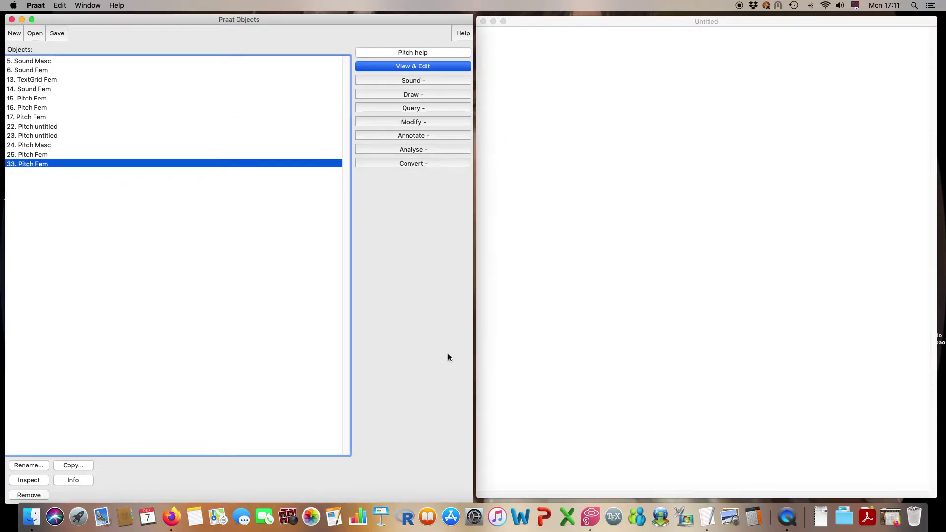
View the new Pitch Fem made with the 150–450 Hz range, examine its contour, and close it
{"action": "left_click", "coordinate": [387, 69]}
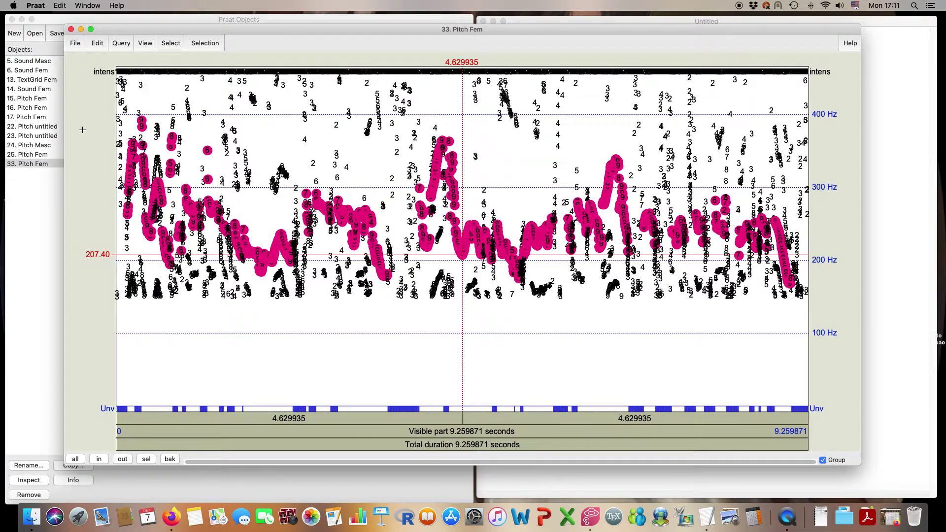
{"action": "left_click", "coordinate": [71, 29]}
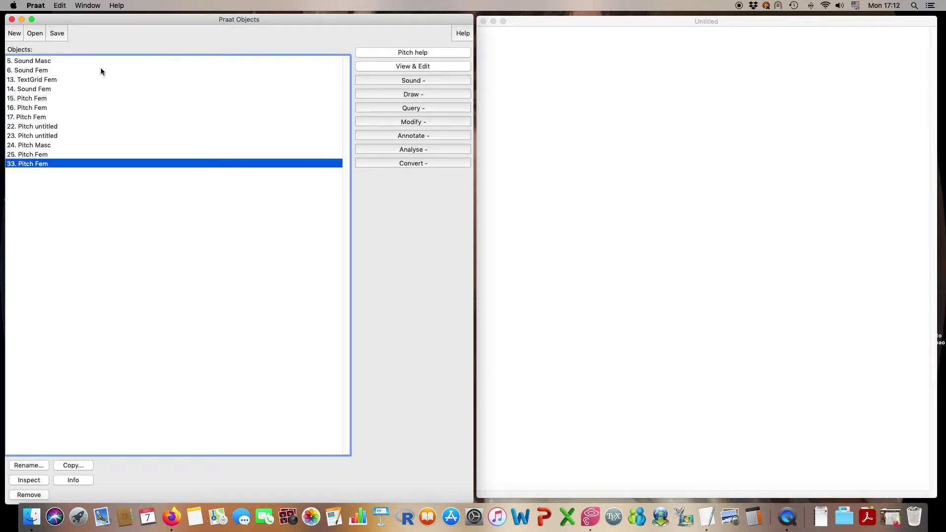
View TextGrid Fem together with 14. Sound Fem, play the parts before and after the cursor, and close the editor
{"action": "left_click", "coordinate": [69, 90]}
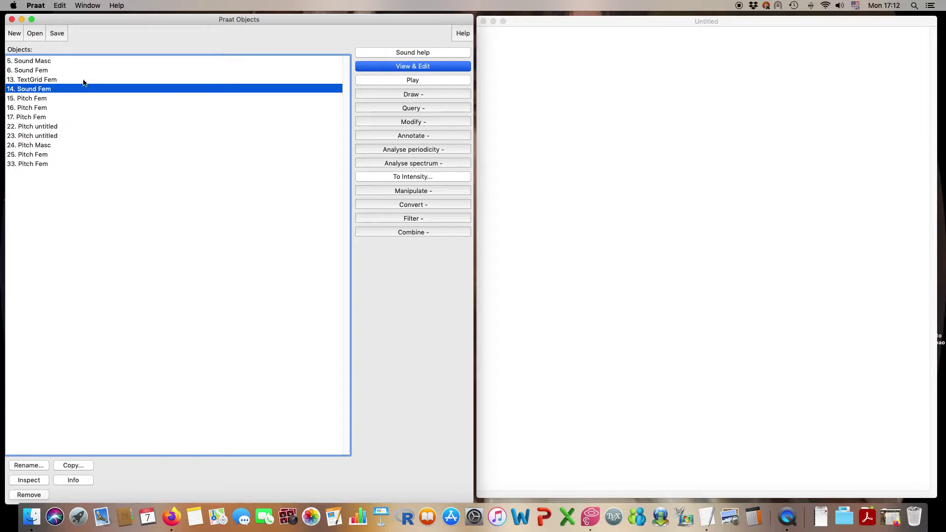
{"action": "left_click", "coordinate": [84, 82], "text": "shift"}
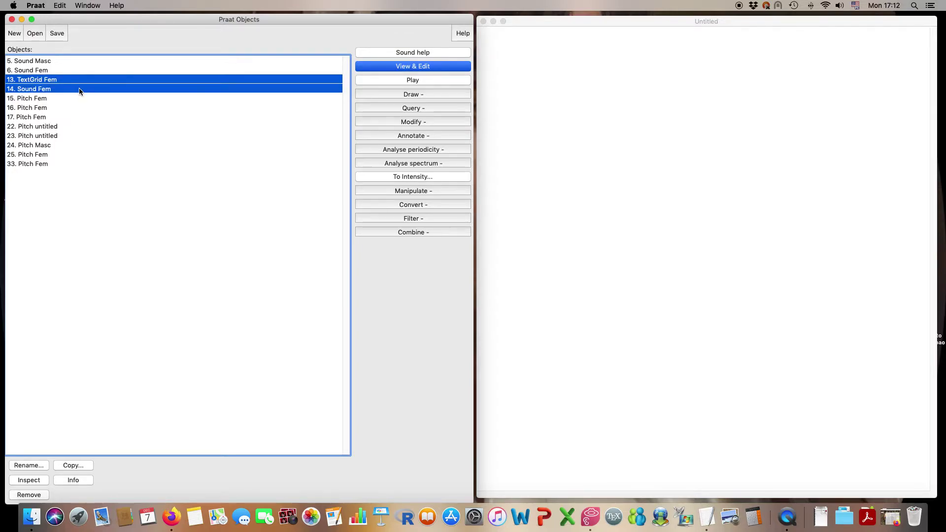
{"action": "left_click", "coordinate": [62, 80]}
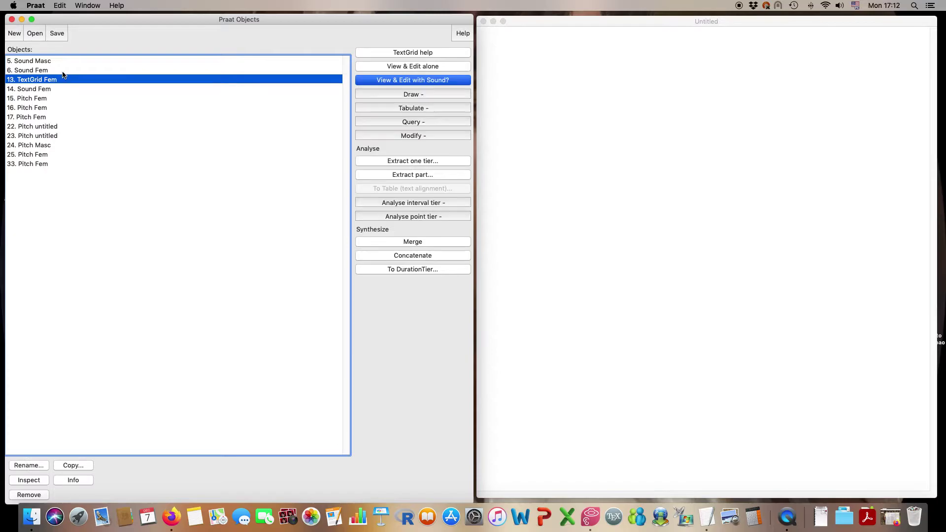
{"action": "key", "text": "shift+Up"}
{"action": "left_click", "coordinate": [58, 88]}
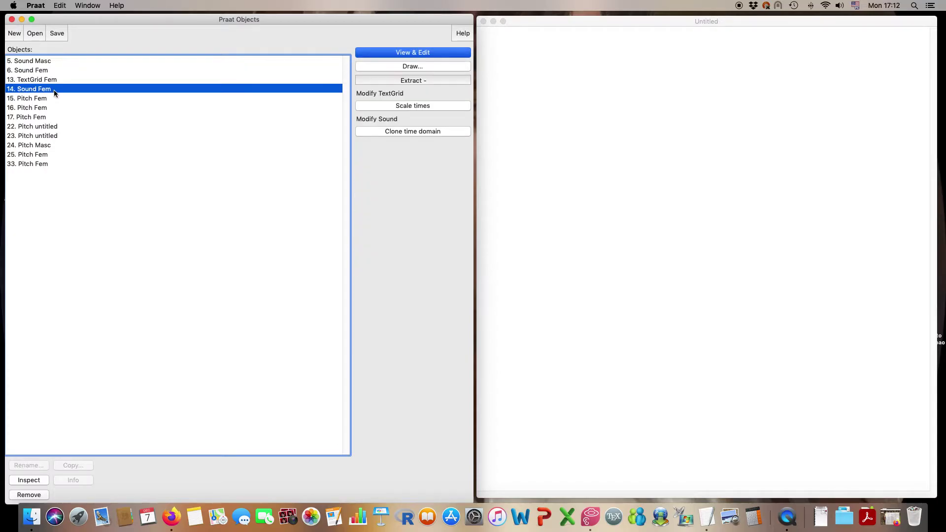
{"action": "key", "text": "shift+Up"}
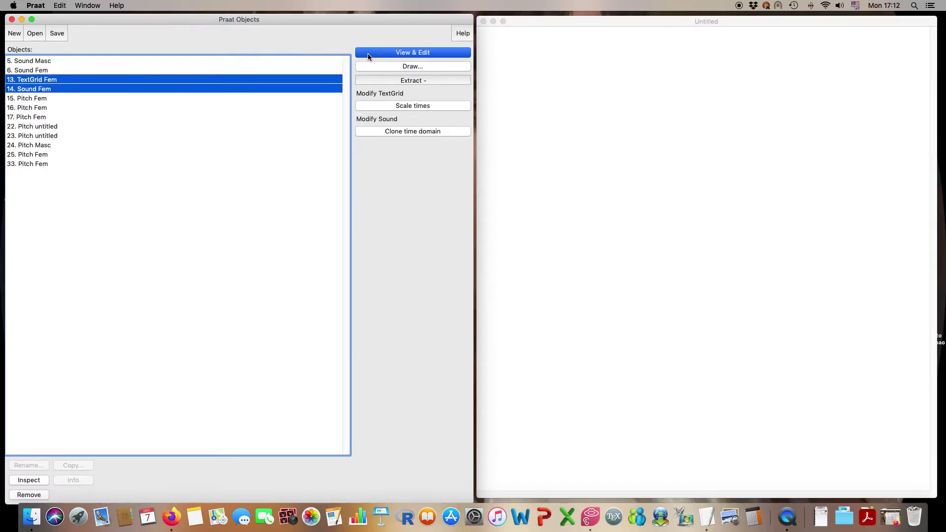
{"action": "left_click", "coordinate": [368, 53]}
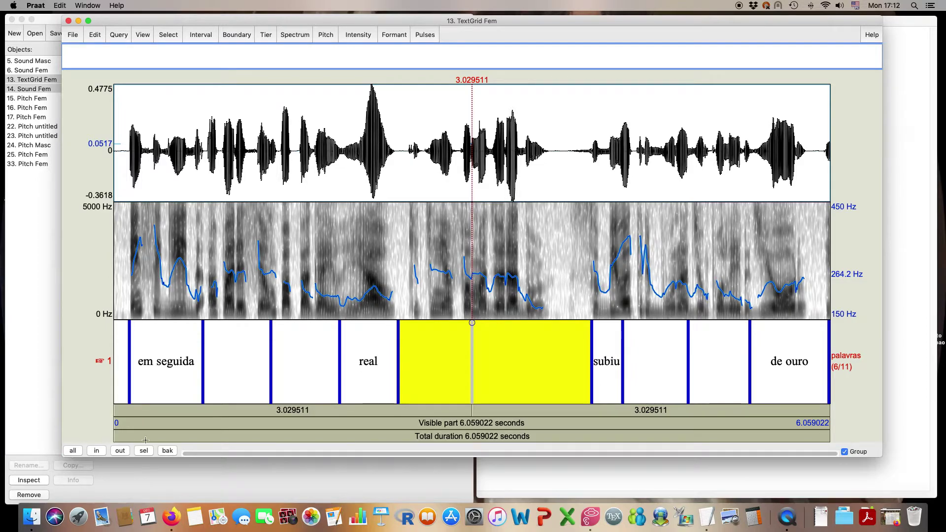
{"action": "left_click", "coordinate": [182, 410]}
{"action": "left_click", "coordinate": [481, 410]}
{"action": "left_click", "coordinate": [69, 21]}
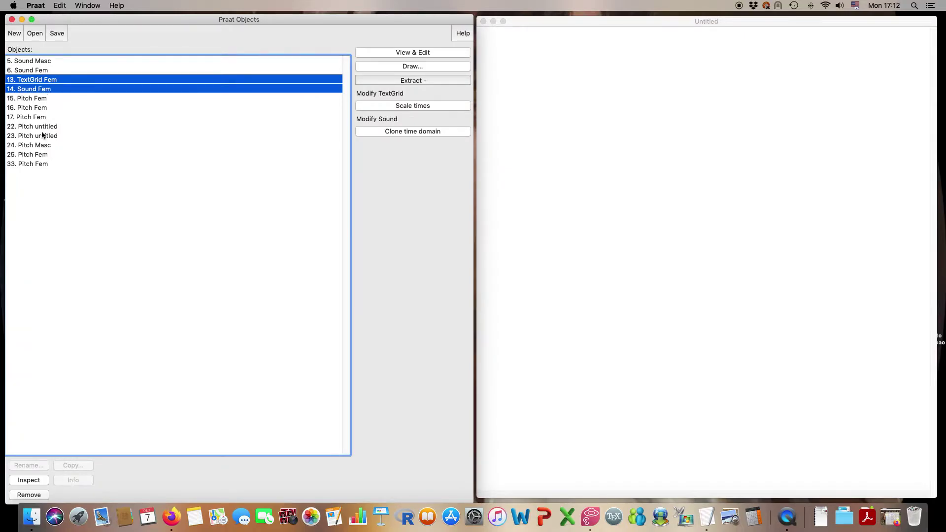
View 25. Pitch Fem at full duration, examine its contour, and close it
{"action": "left_click", "coordinate": [429, 67]}
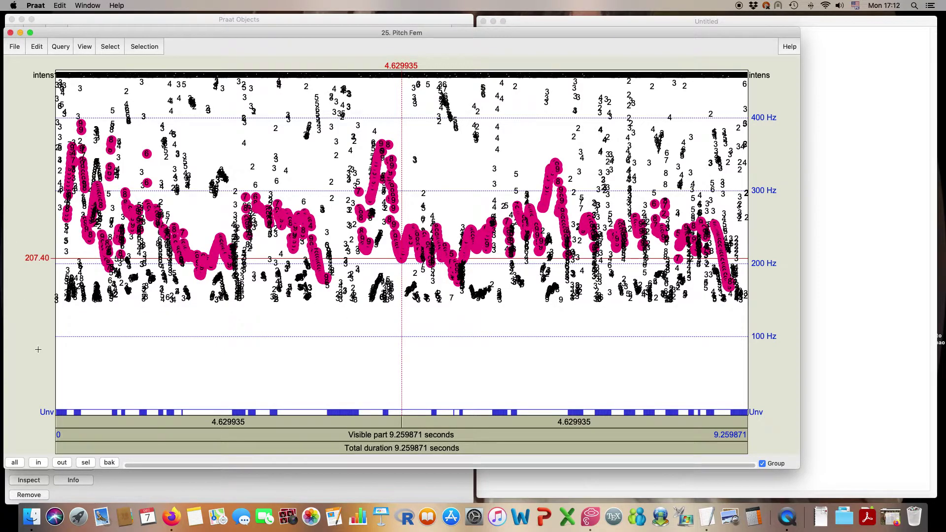
{"action": "left_click", "coordinate": [15, 463]}
{"action": "left_click", "coordinate": [10, 33]}
View 14. Sound Fem on its own, check its pitch contour and duration, and close it
{"action": "left_click", "coordinate": [51, 72]}
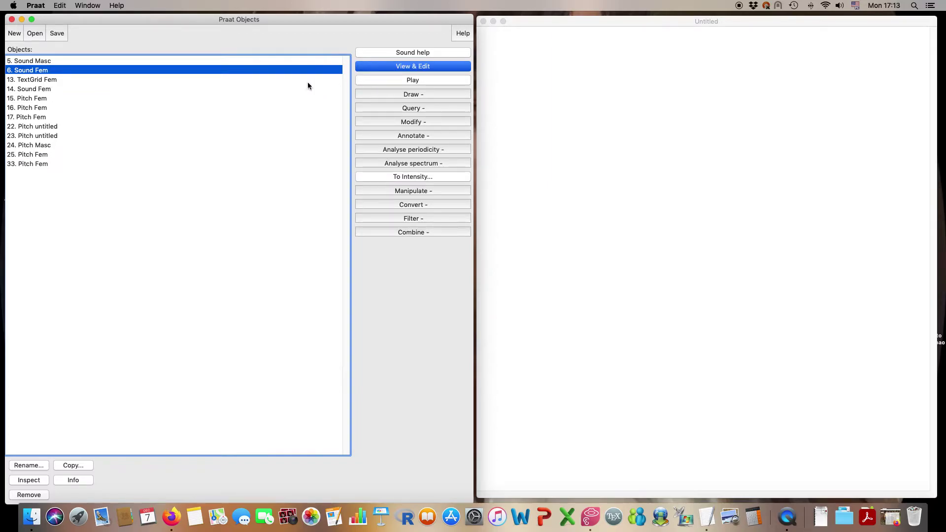
{"action": "left_click", "coordinate": [161, 92]}
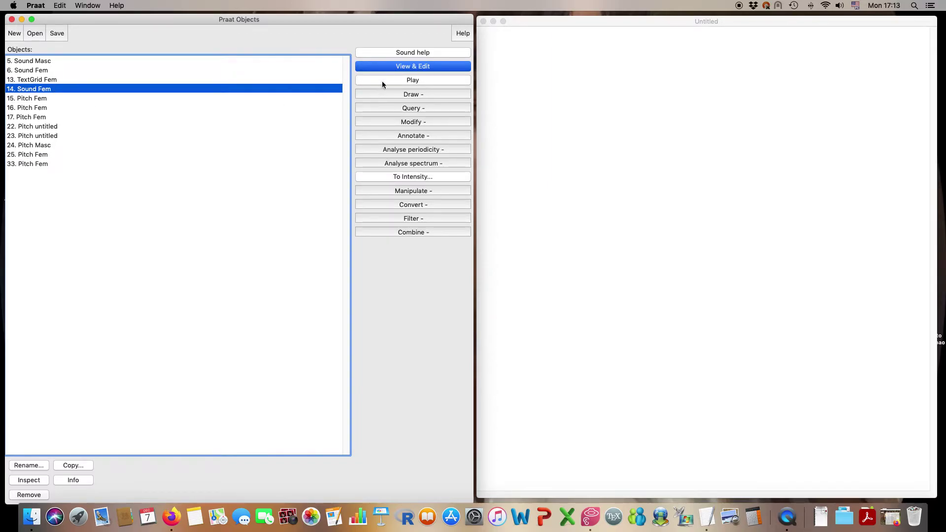
{"action": "left_click", "coordinate": [390, 67]}
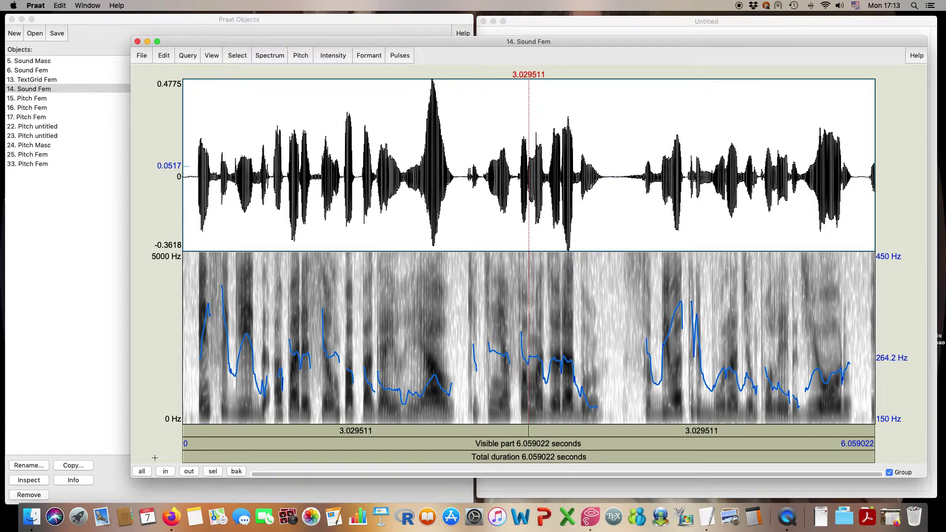
{"action": "left_click", "coordinate": [138, 41]}
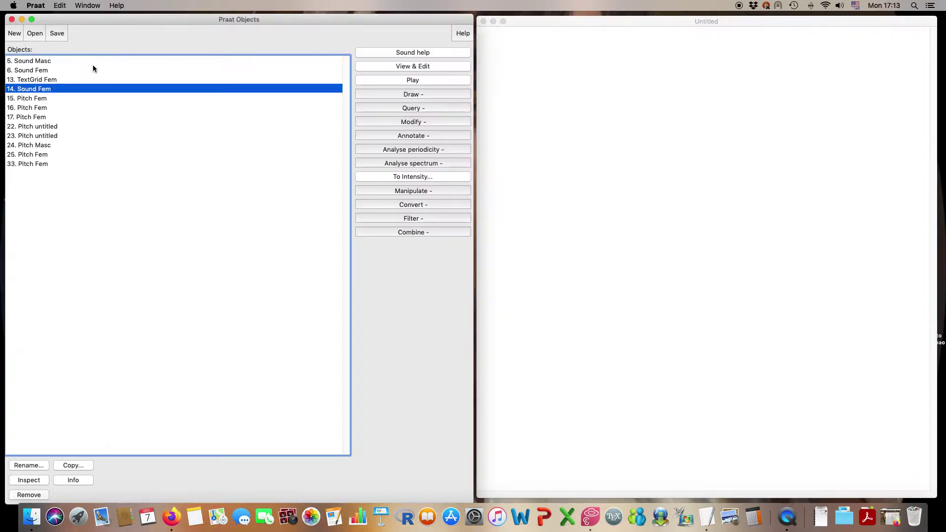
View 6. Sound Fem, check the full recording's pitch contour and duration, and close it
{"action": "left_click", "coordinate": [63, 79]}
{"action": "left_click", "coordinate": [64, 71]}
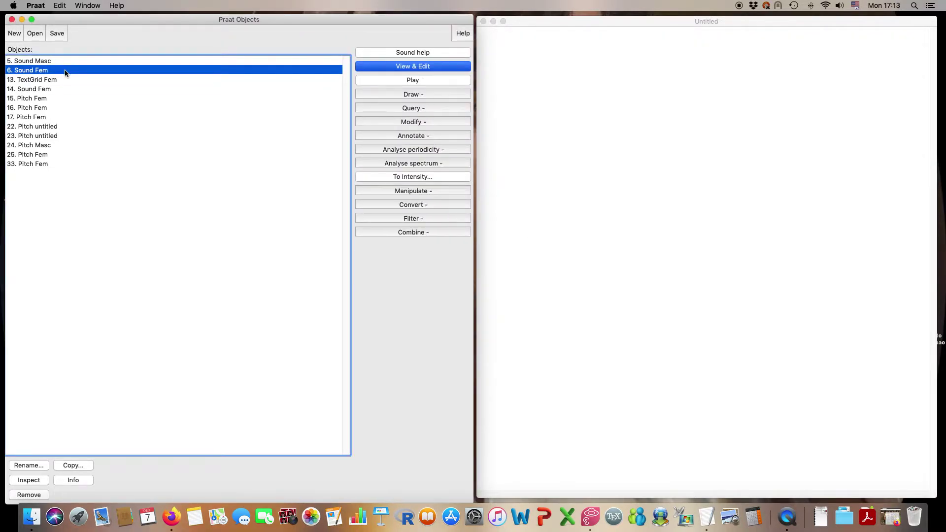
{"action": "left_click", "coordinate": [371, 66]}
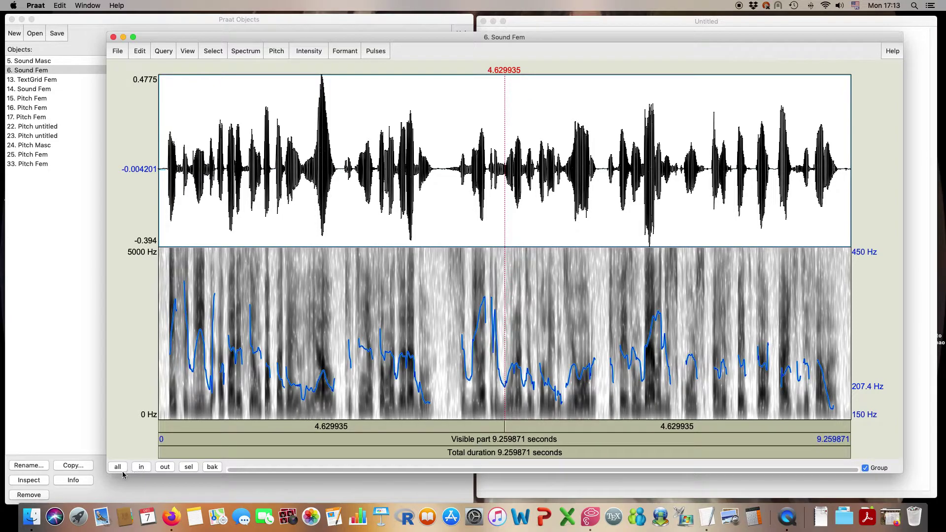
{"action": "left_click", "coordinate": [114, 36]}
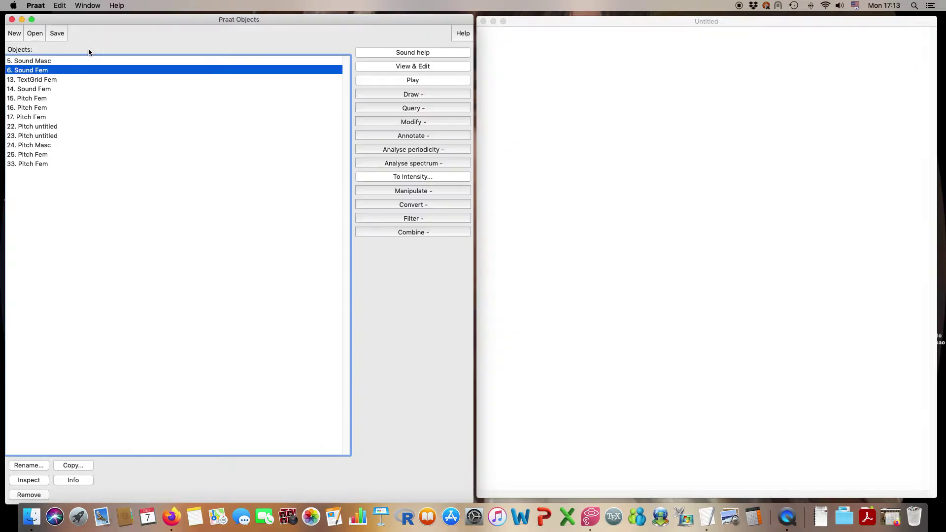
View TextGrid Fem with 14. Sound Fem again, check the word intervals against the pitch contour, and close the editor
{"action": "left_click", "coordinate": [60, 80]}
{"action": "left_click", "coordinate": [47, 89], "text": "shift"}
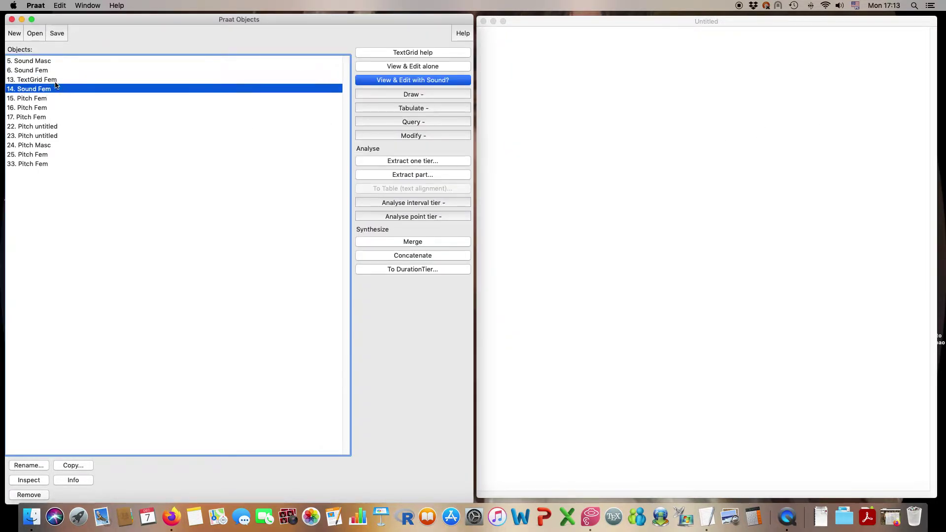
{"action": "left_click", "coordinate": [378, 55]}
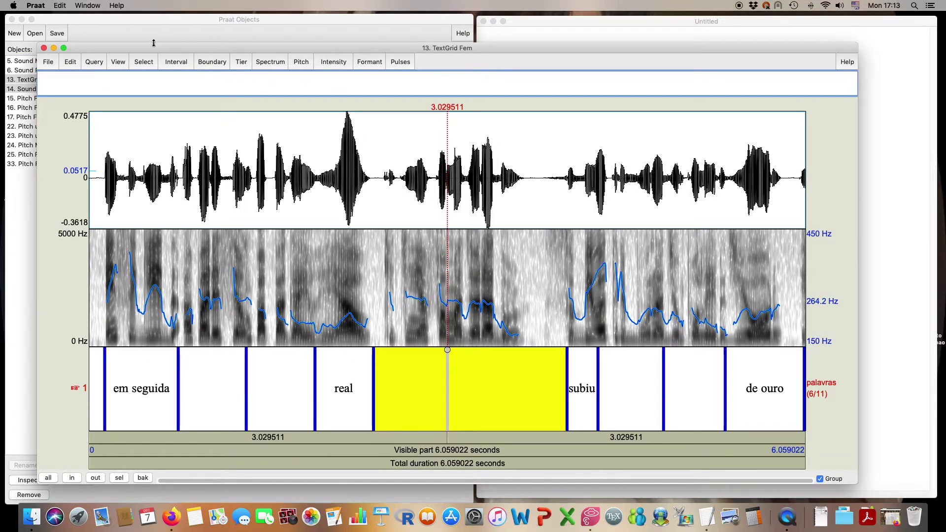
{"action": "left_click", "coordinate": [44, 48]}
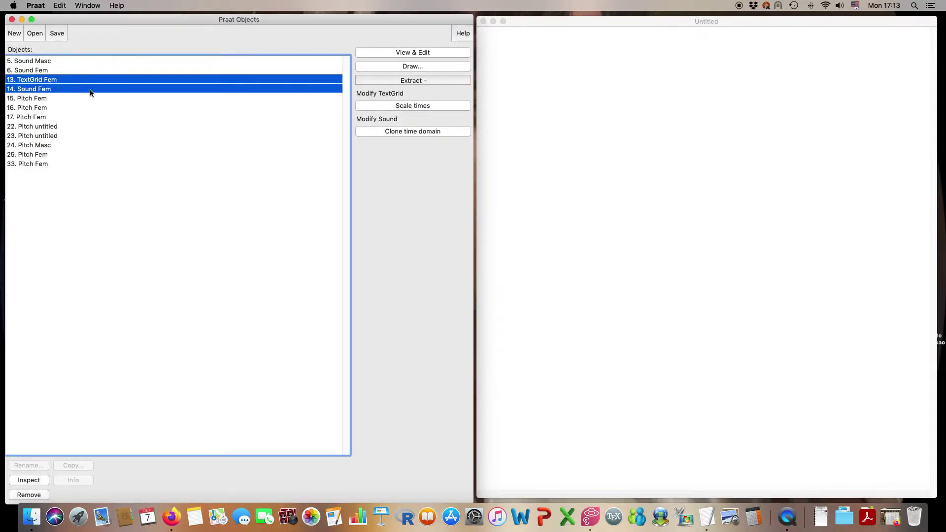
Recheck 14. Sound Fem without its TextGrid and close the sound editor
{"action": "left_click", "coordinate": [67, 95]}
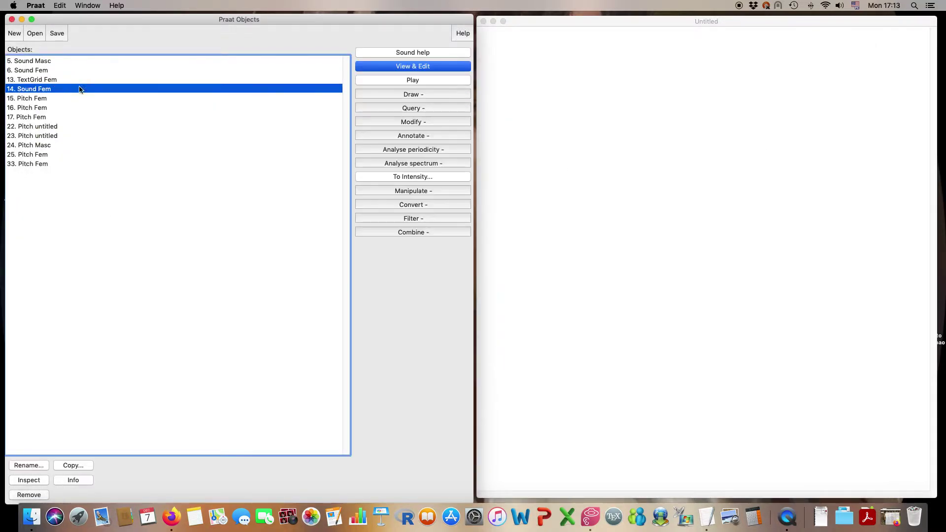
{"action": "left_click", "coordinate": [407, 67]}
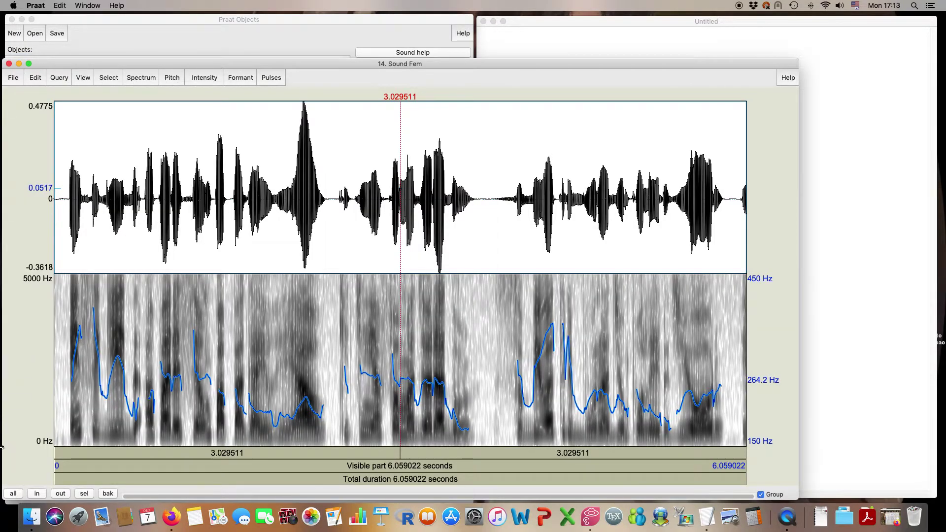
{"action": "key", "text": "super+w"}
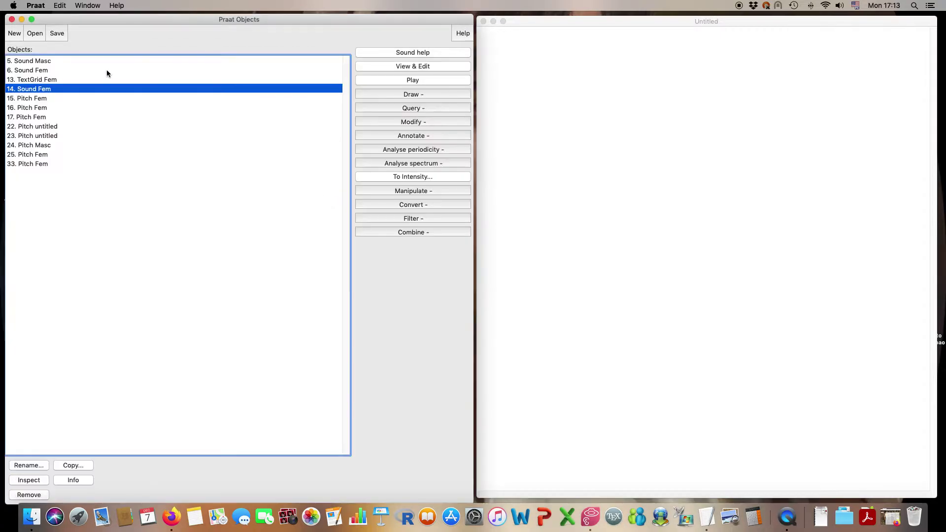
Remove all Pitch objects from 15. Pitch Fem through 33. Pitch Fem, keeping the sounds and the TextGrid
{"action": "left_click", "coordinate": [107, 81]}
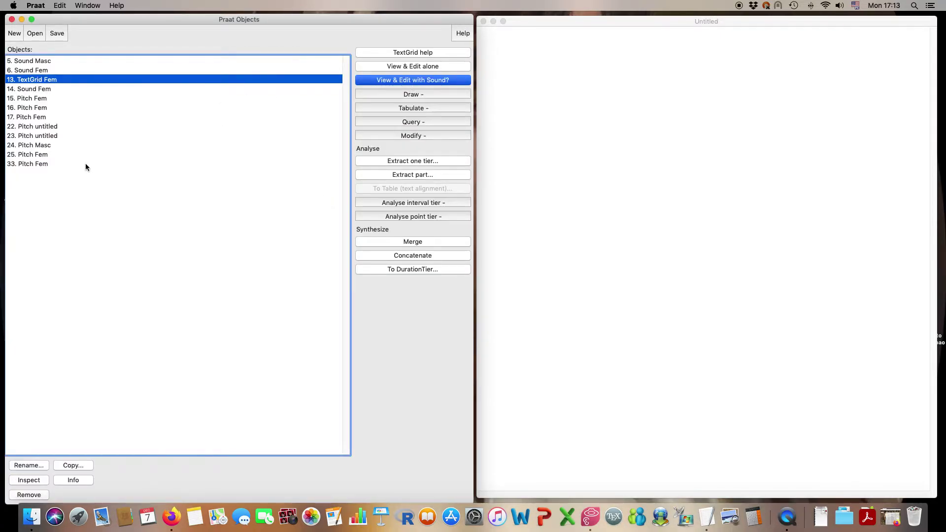
{"action": "left_click", "coordinate": [55, 91]}
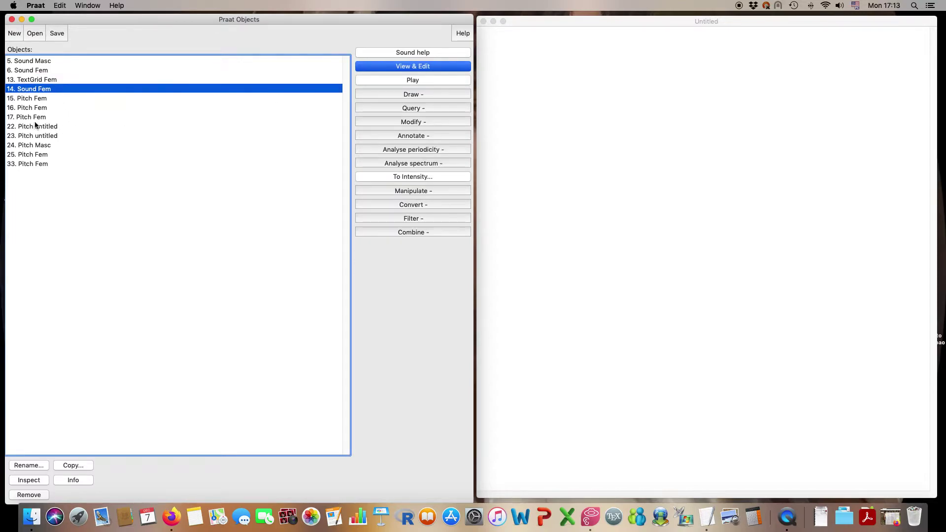
{"action": "left_click", "coordinate": [53, 100]}
{"action": "left_click_drag", "start_coordinate": [52, 99], "coordinate": [52, 166]}
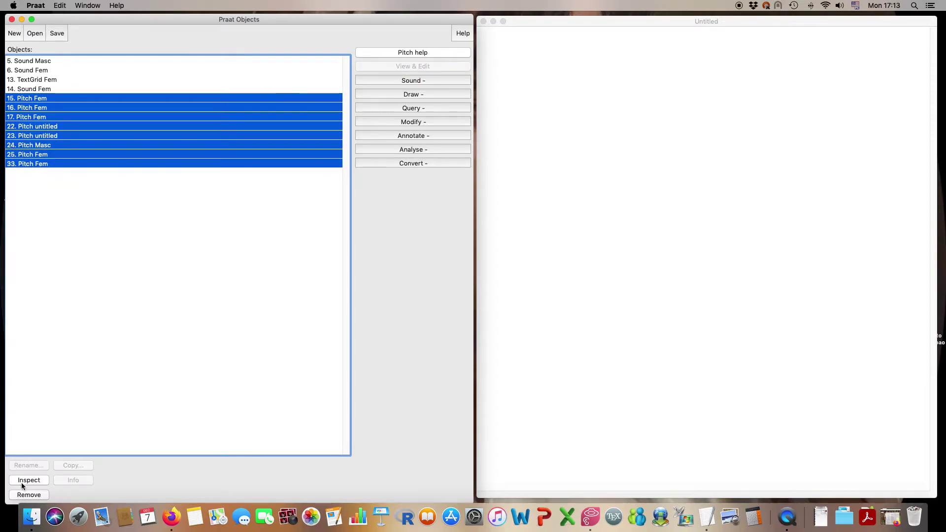
{"action": "left_click", "coordinate": [25, 495]}
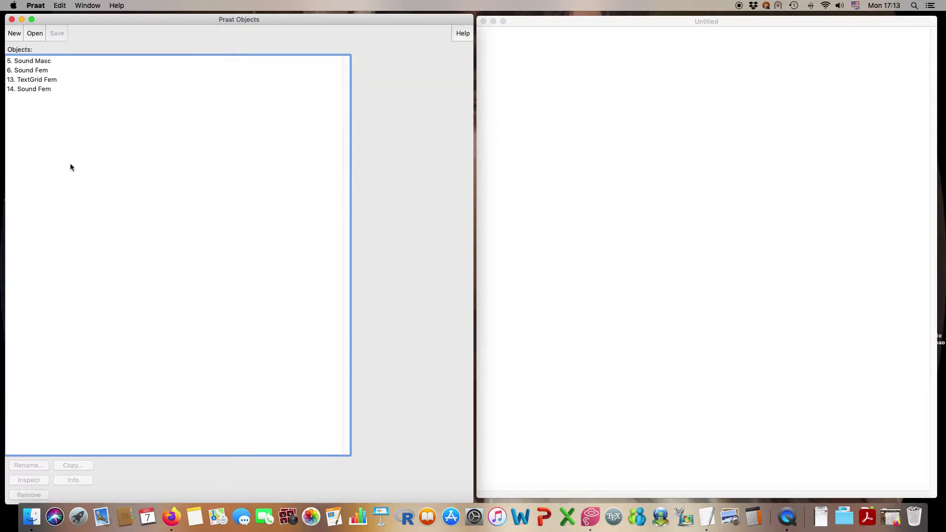
View 14. Sound Fem and 13. TextGrid Fem each on its own, closing each editor after checking it
{"action": "left_click", "coordinate": [54, 89]}
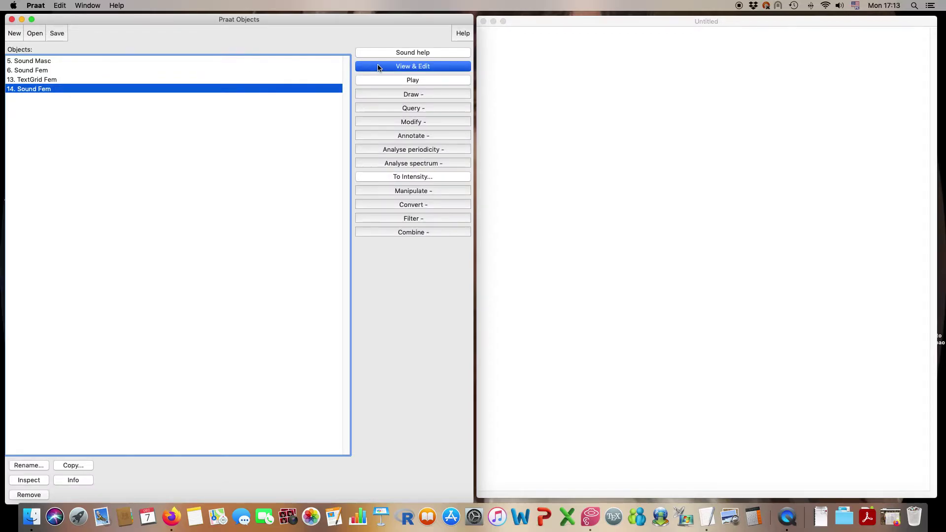
{"action": "left_click", "coordinate": [379, 66]}
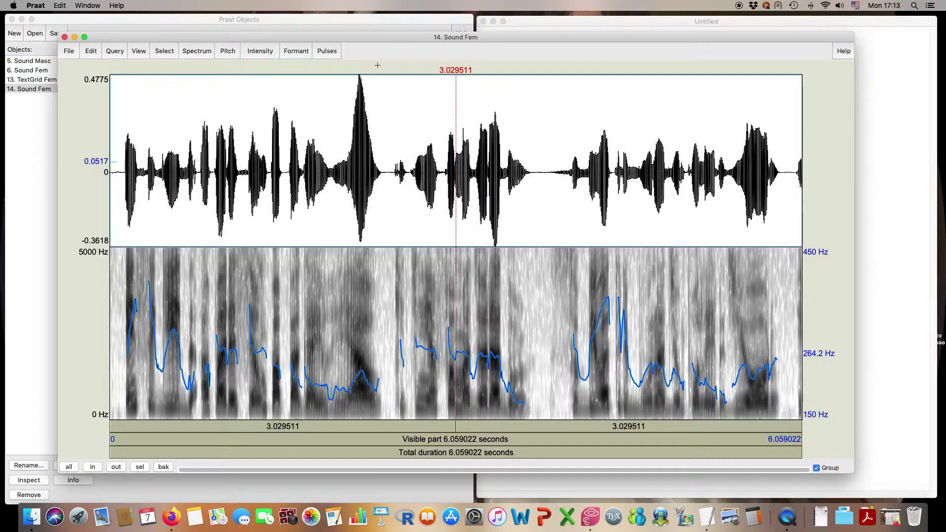
{"action": "left_click", "coordinate": [64, 37]}
{"action": "left_click", "coordinate": [42, 80]}
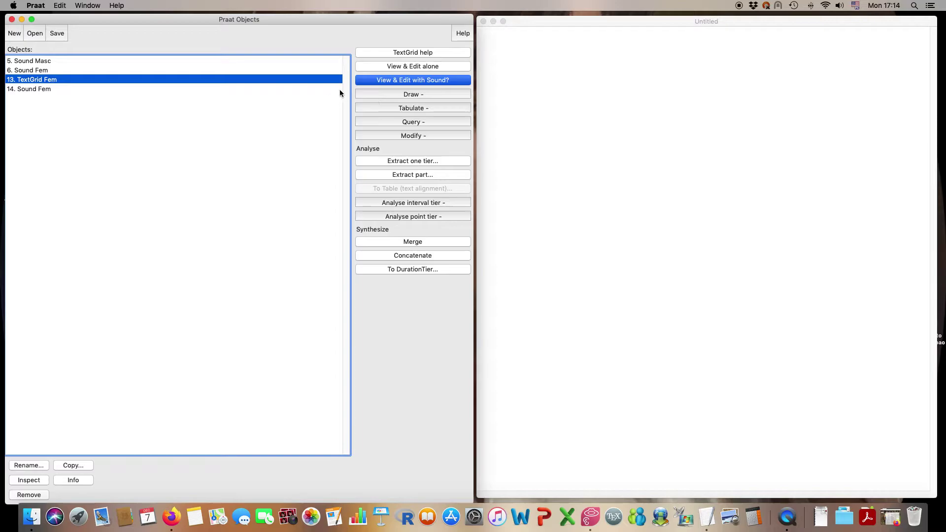
{"action": "left_click", "coordinate": [387, 67]}
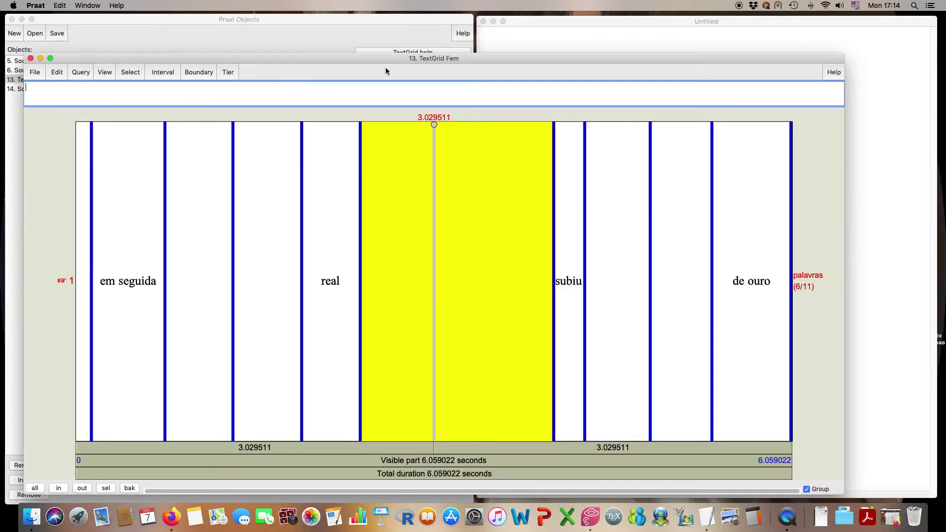
{"action": "left_click", "coordinate": [30, 58]}
Extract a Pitch object from 14. Sound Fem with a 150 Hz floor, a 450 Hz ceiling and automatic time step
{"action": "left_click", "coordinate": [57, 89]}
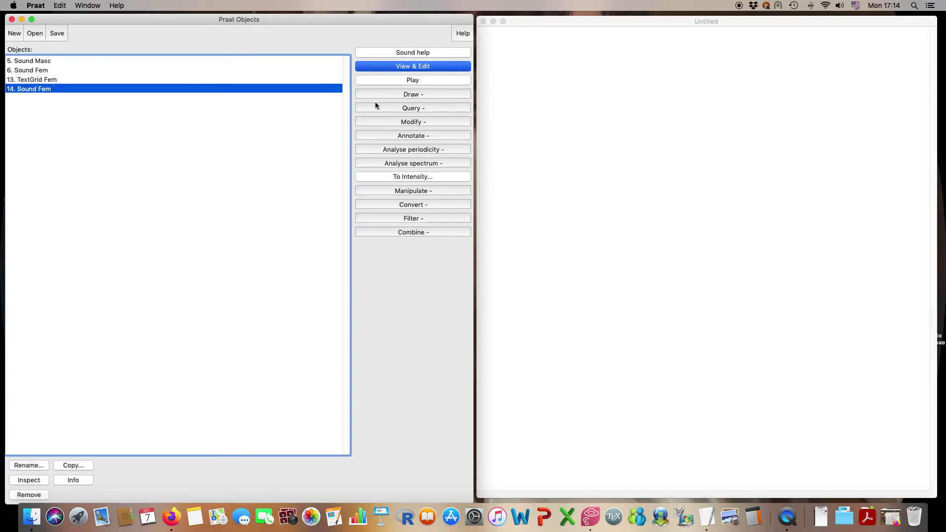
{"action": "left_click", "coordinate": [394, 149]}
{"action": "left_click", "coordinate": [395, 161]}
{"action": "key", "text": "BackSpace"}
{"action": "key", "text": "BackSpace"}
{"action": "key", "text": "BackSpace"}
{"action": "type", "text": "150"}
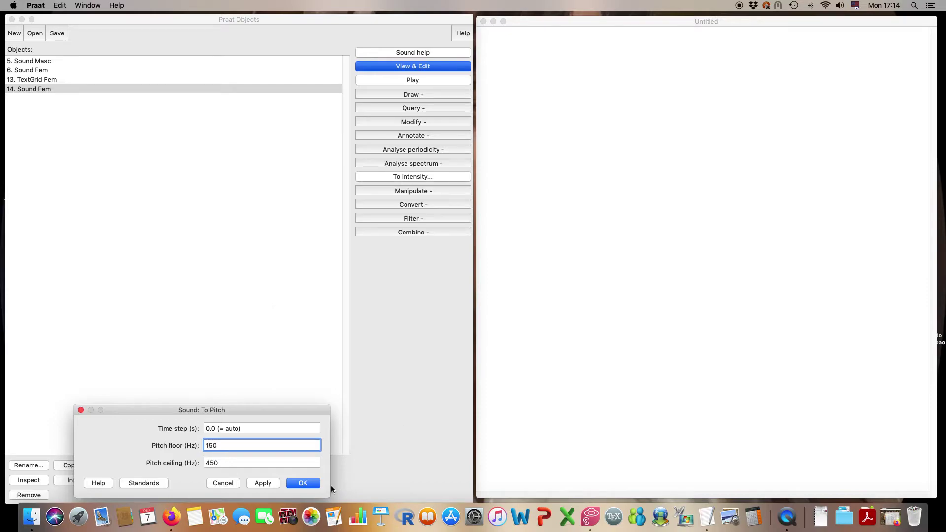
{"action": "left_click", "coordinate": [302, 485]}
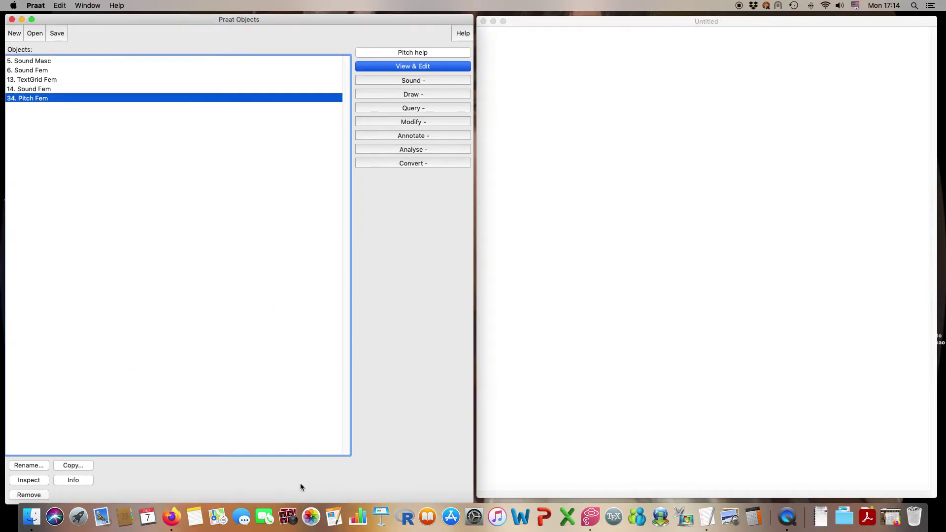
Draw the full contour of 34. Pitch Fem with a frequency range of 120 to 500 Hz and garnish on
{"action": "left_click", "coordinate": [420, 97]}
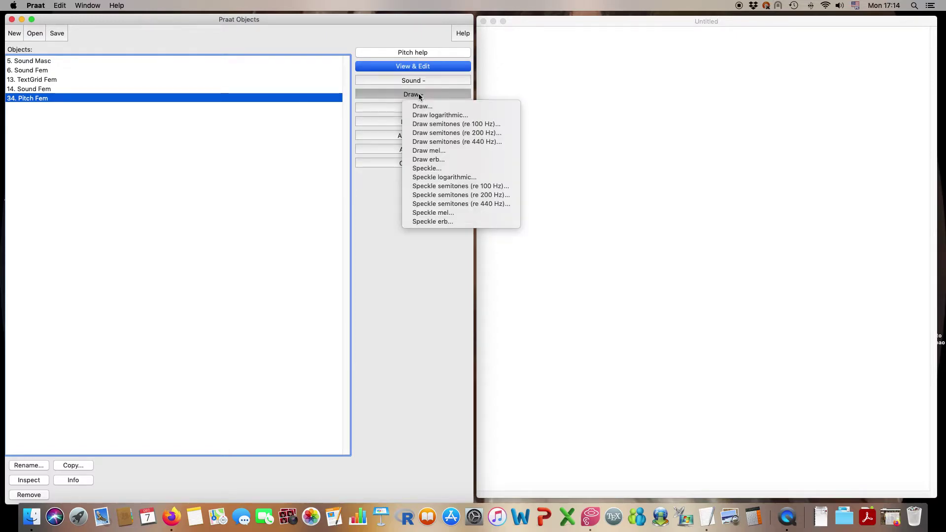
{"action": "left_click", "coordinate": [423, 106]}
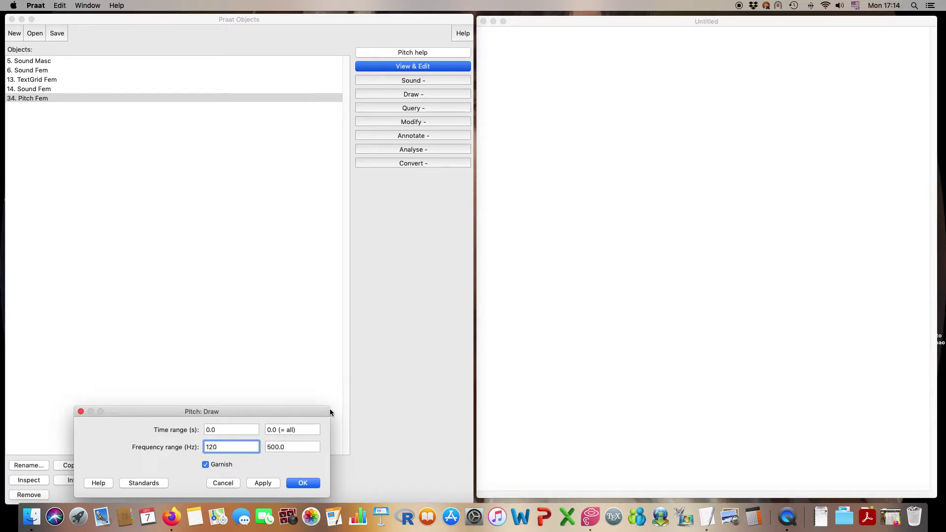
{"action": "left_click", "coordinate": [315, 483]}
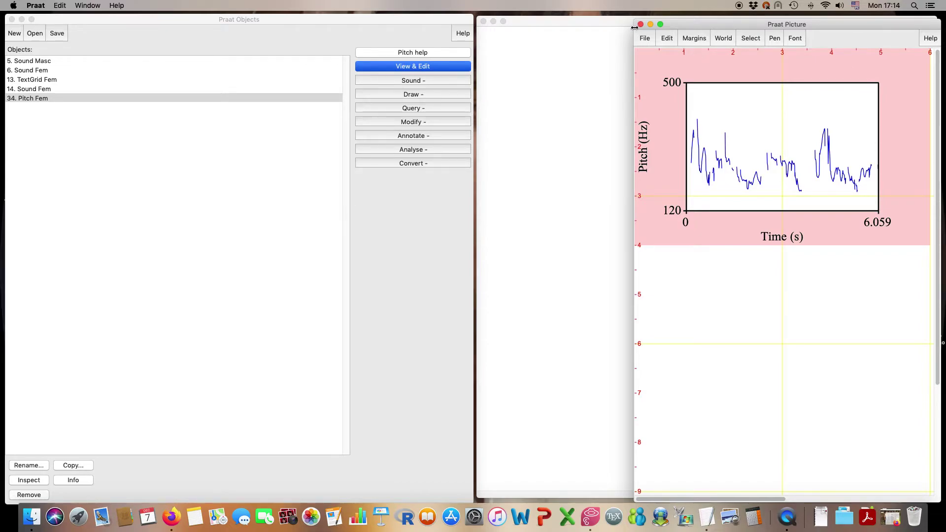
Widen the picture window, enlarge the drawing area to about 7.5 by 5 units, and erase the existing drawing
{"action": "left_click_drag", "start_coordinate": [635, 26], "coordinate": [826, 281]}
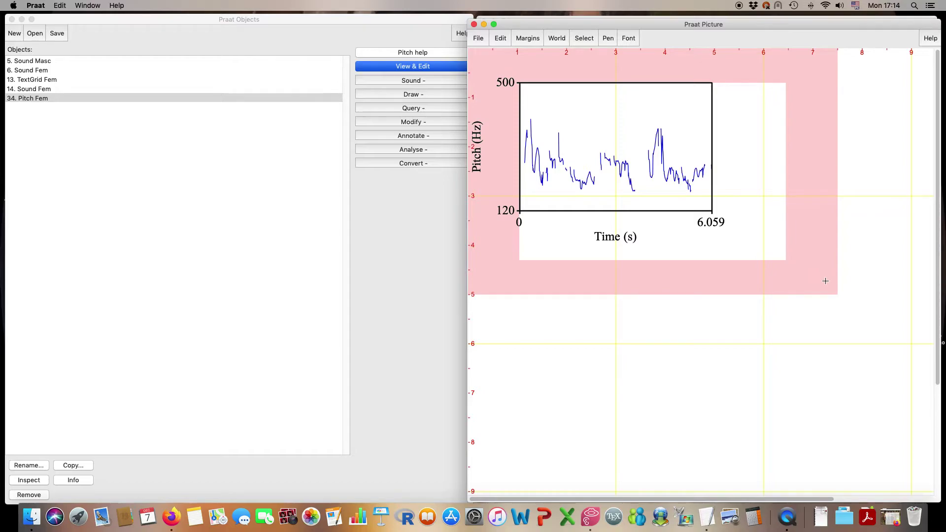
{"action": "left_click", "coordinate": [500, 38]}
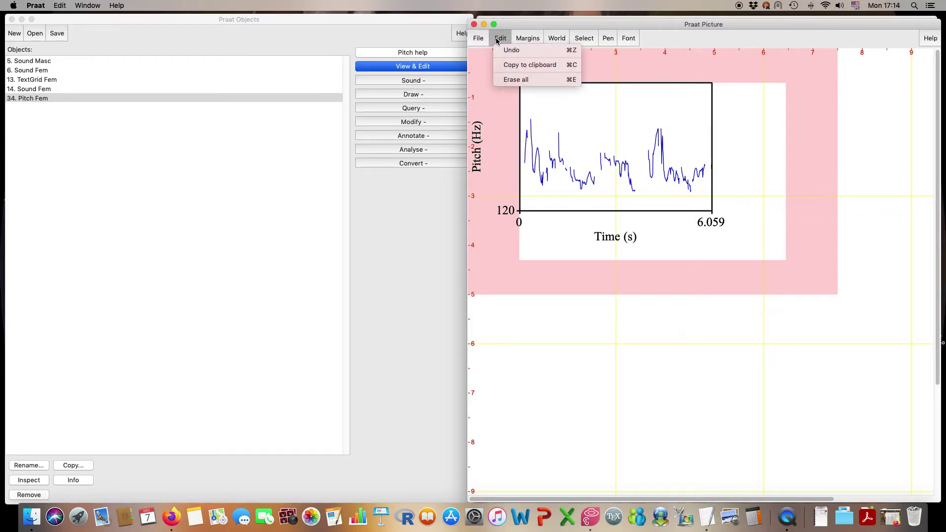
{"action": "left_click", "coordinate": [516, 79]}
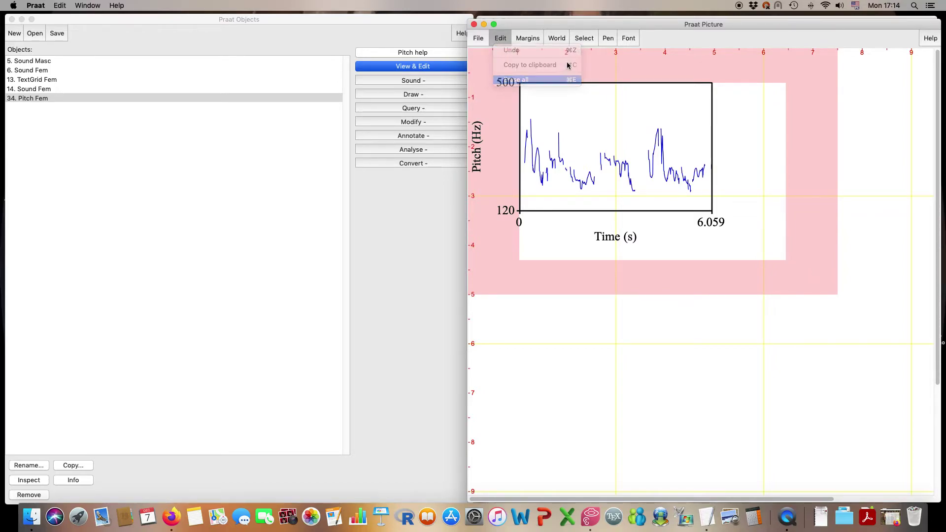
Set the picture pen colour to black and restore the line width to its standard value
{"action": "left_click", "coordinate": [607, 38]}
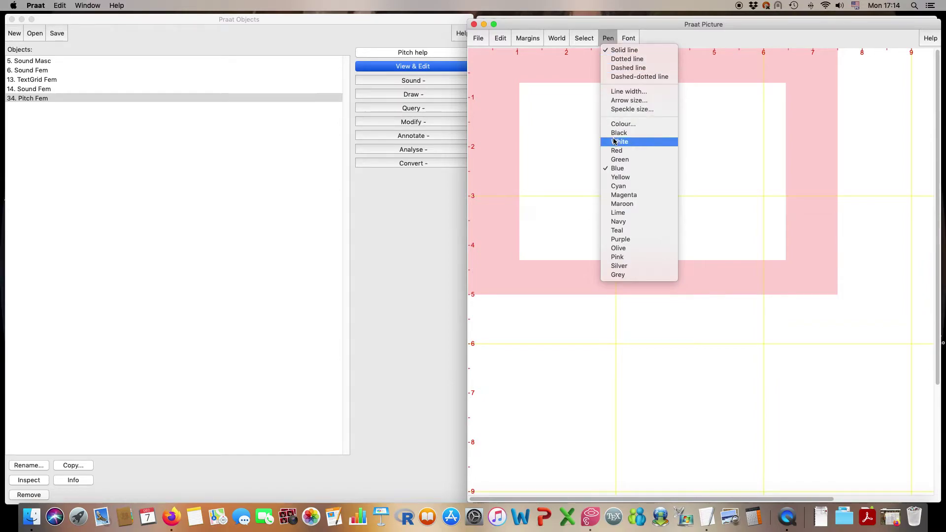
{"action": "left_click", "coordinate": [620, 134]}
{"action": "left_click", "coordinate": [608, 38]}
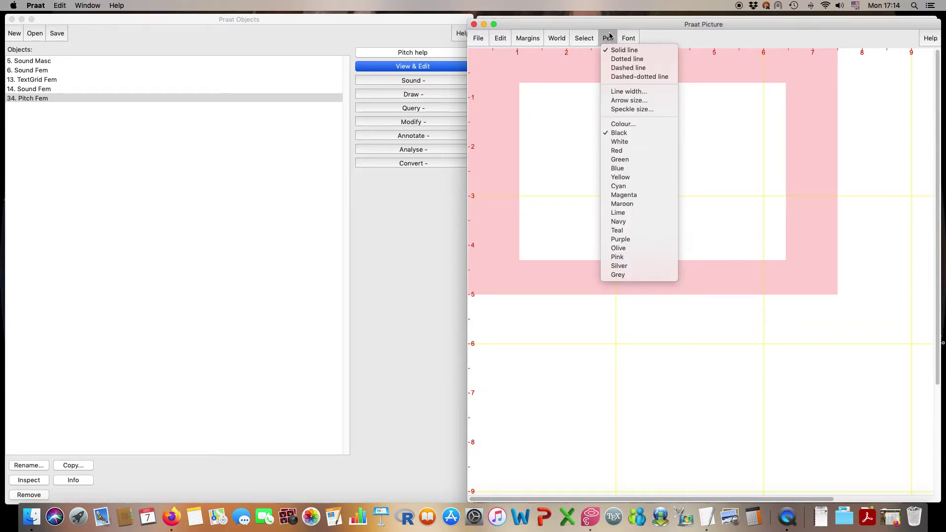
{"action": "left_click", "coordinate": [623, 91]}
{"action": "left_click", "coordinate": [158, 487]}
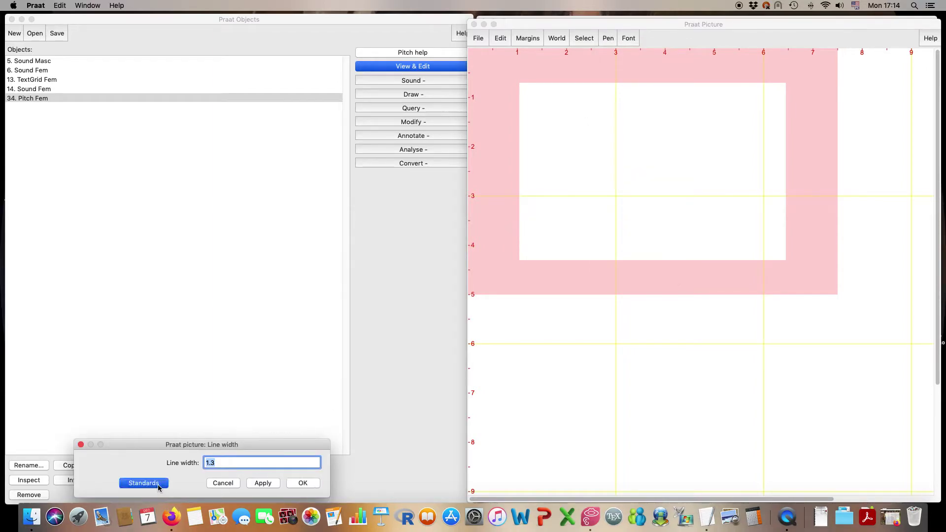
{"action": "left_click", "coordinate": [299, 486]}
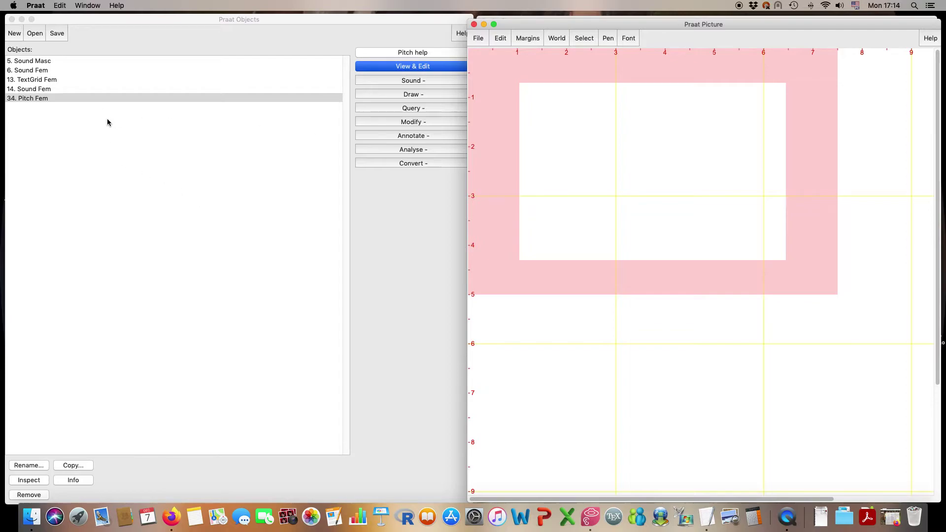
Draw 34. Pitch Fem in the enlarged area from 120 to 500 Hz with garnish, and undo that drawing
{"action": "left_click", "coordinate": [79, 99]}
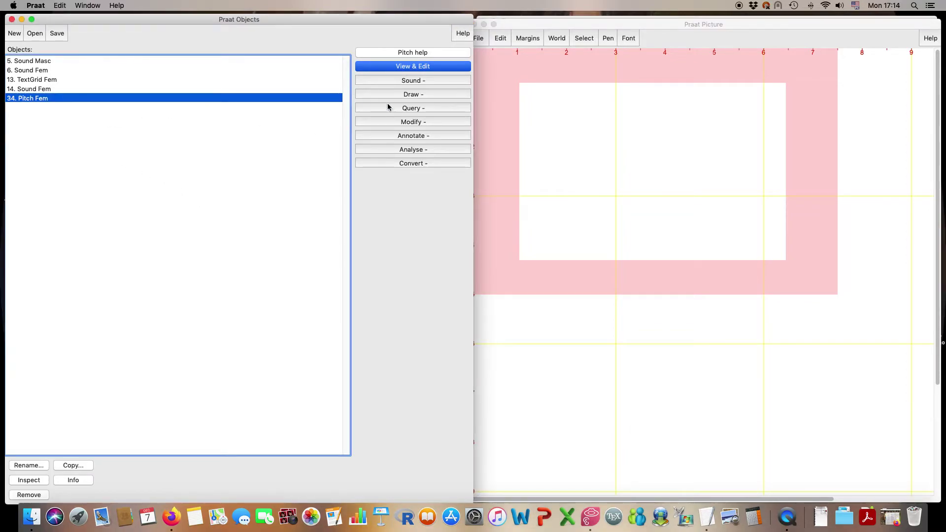
{"action": "left_click", "coordinate": [420, 99]}
{"action": "left_click", "coordinate": [421, 104]}
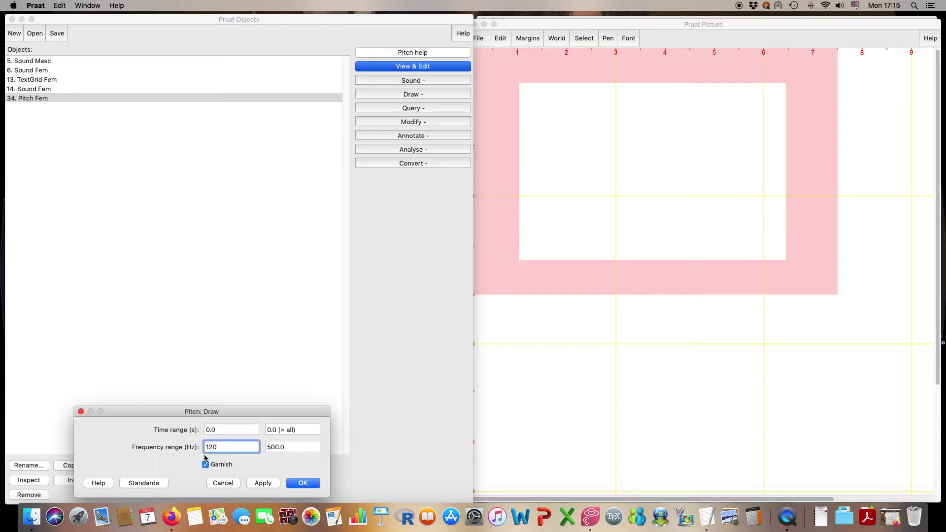
{"action": "left_click", "coordinate": [298, 484]}
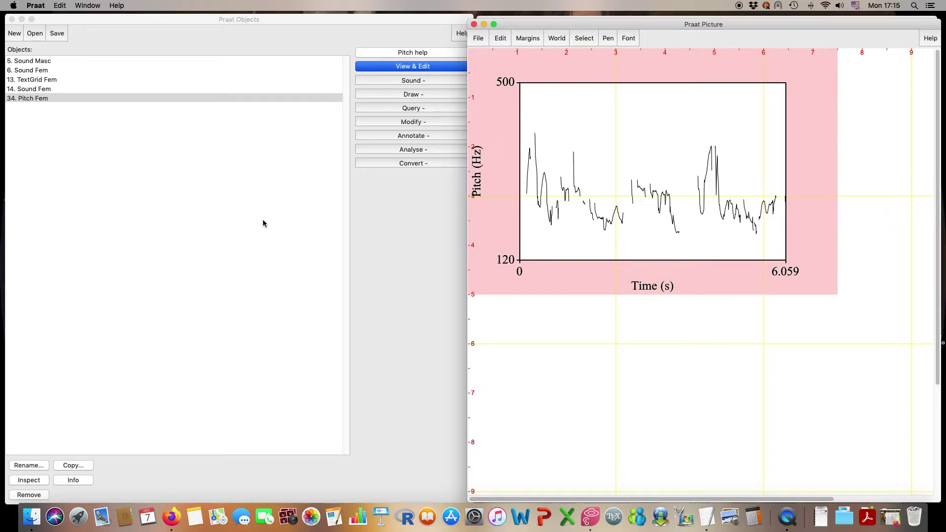
{"action": "left_click", "coordinate": [501, 39]}
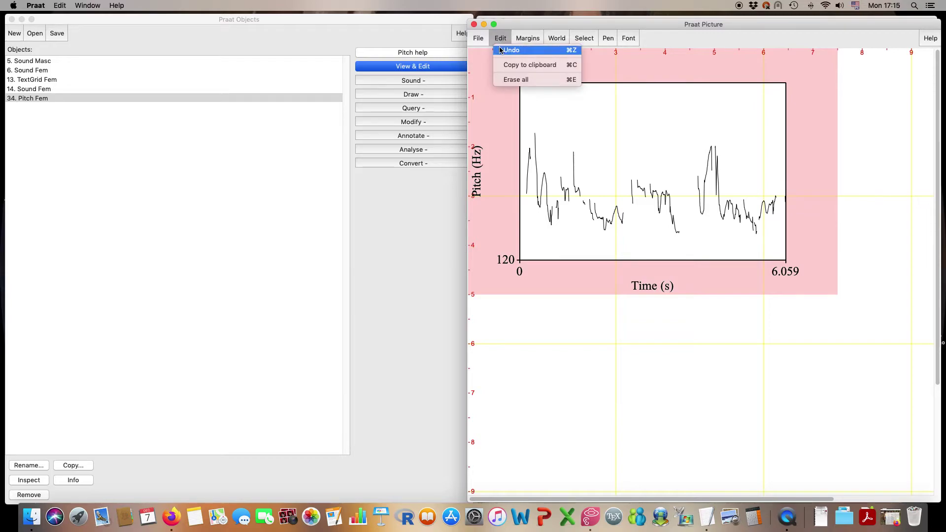
{"action": "left_click", "coordinate": [511, 50]}
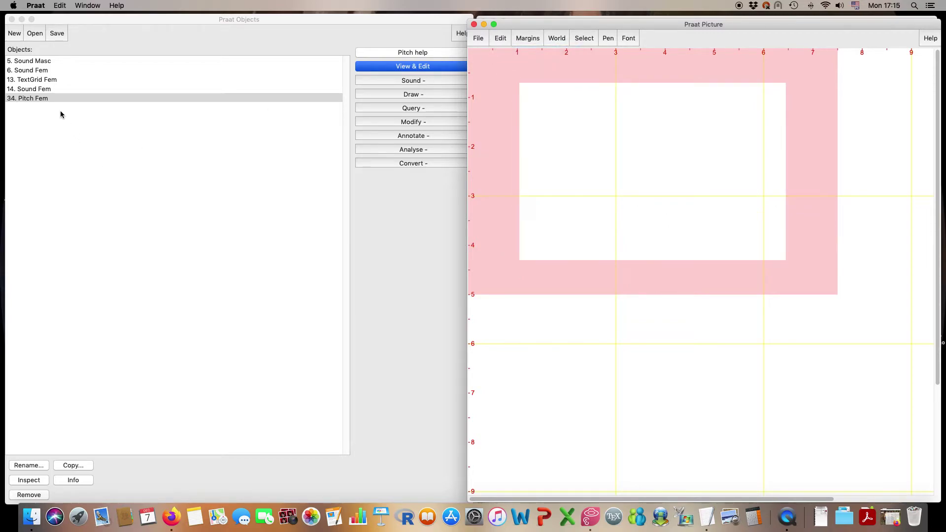
Draw 13. TextGrid Fem and 34. Pitch Fem together with tier 1, 120 to 450 Hz and centred 18-point text, and erase the picture
{"action": "left_click", "coordinate": [47, 98]}
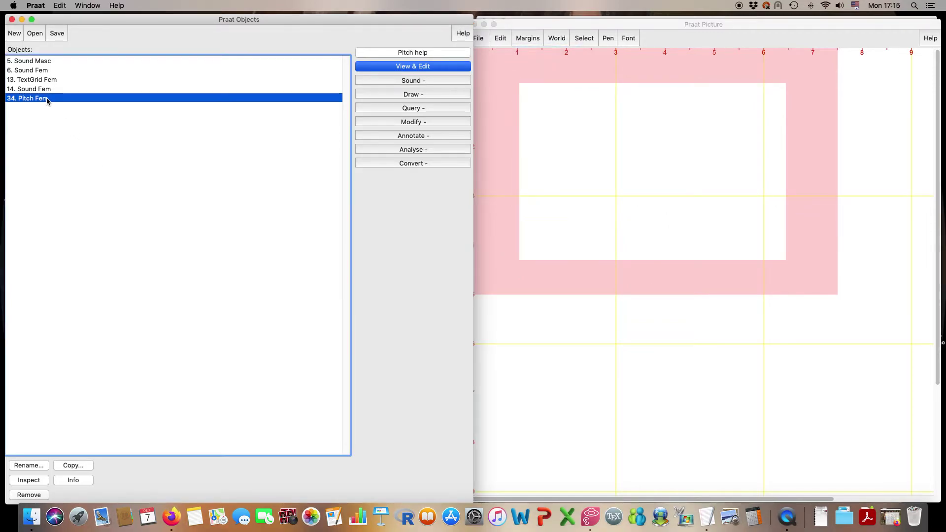
{"action": "left_click", "coordinate": [64, 80], "text": "super"}
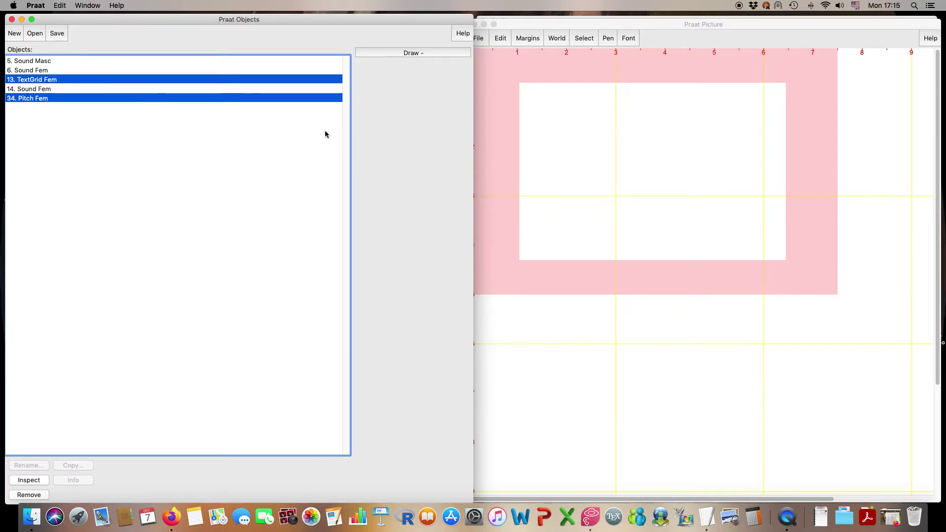
{"action": "left_click", "coordinate": [403, 54]}
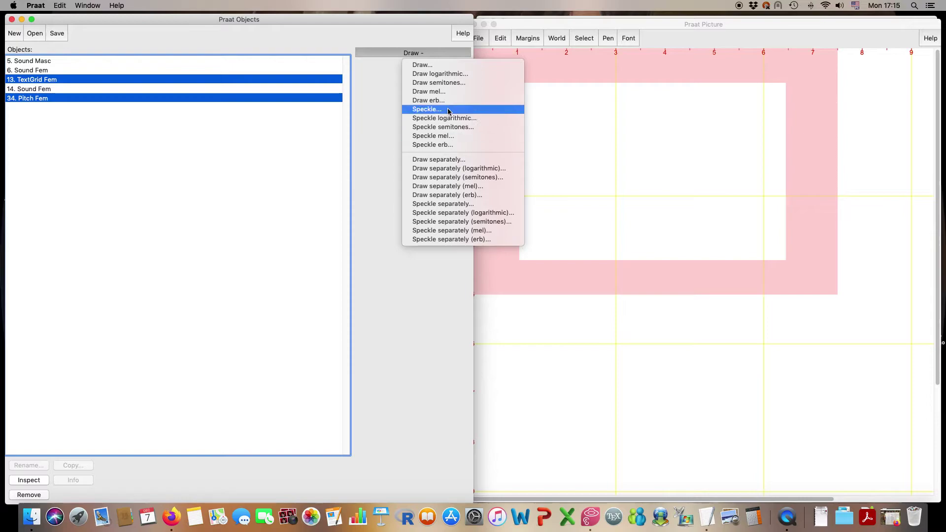
{"action": "left_click", "coordinate": [455, 68]}
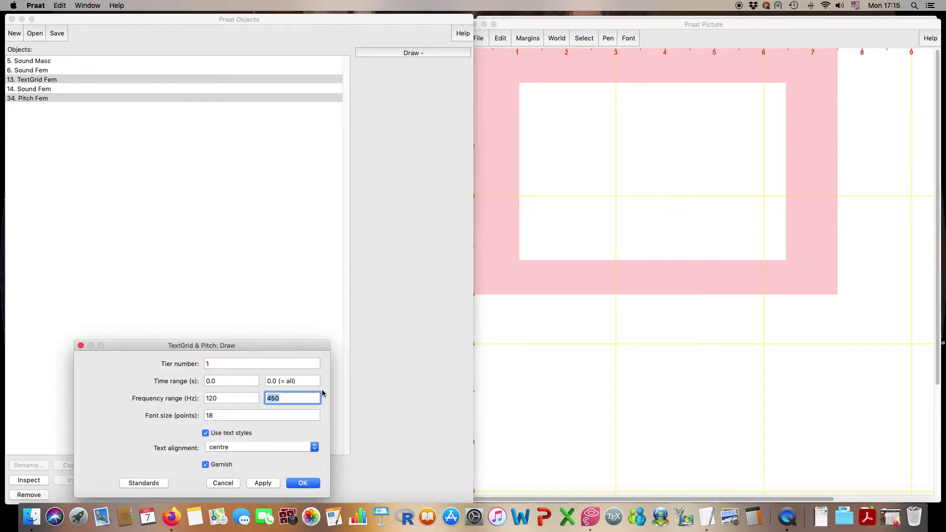
{"action": "left_click", "coordinate": [294, 483]}
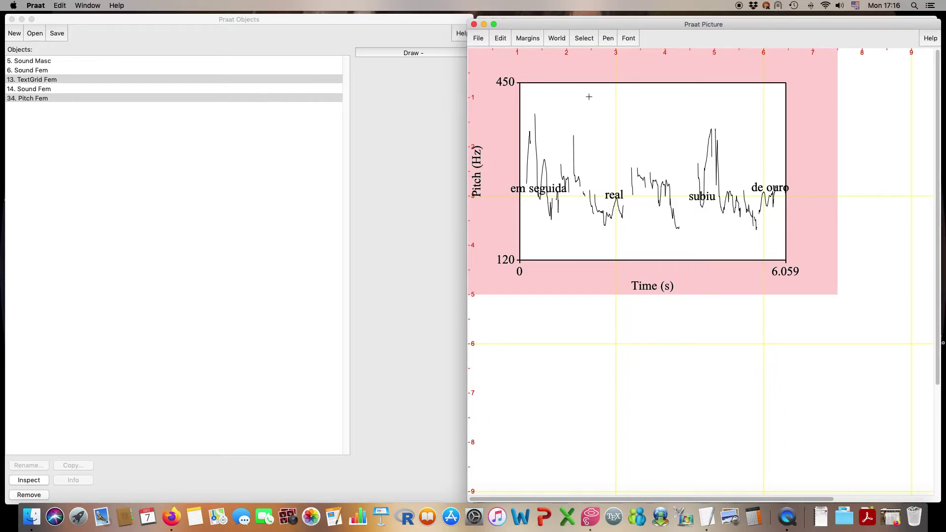
{"action": "left_click", "coordinate": [505, 42]}
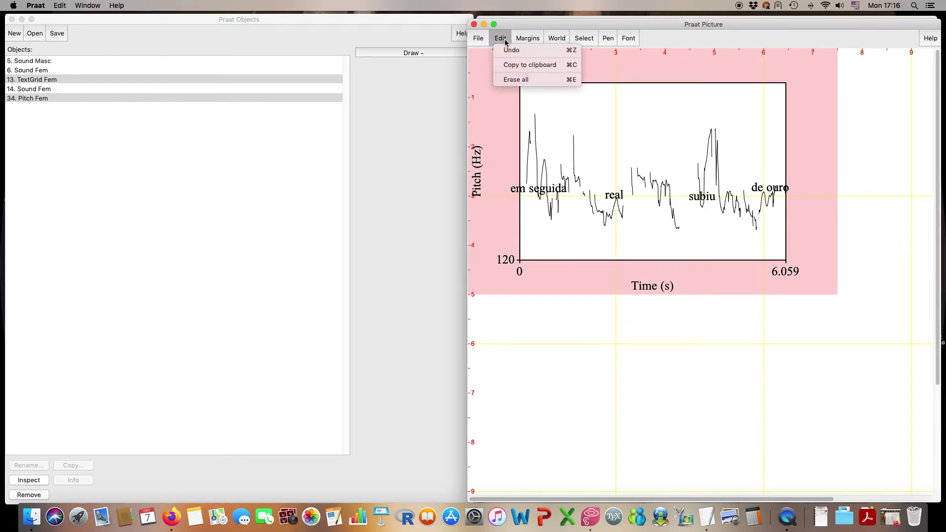
{"action": "left_click", "coordinate": [510, 79]}
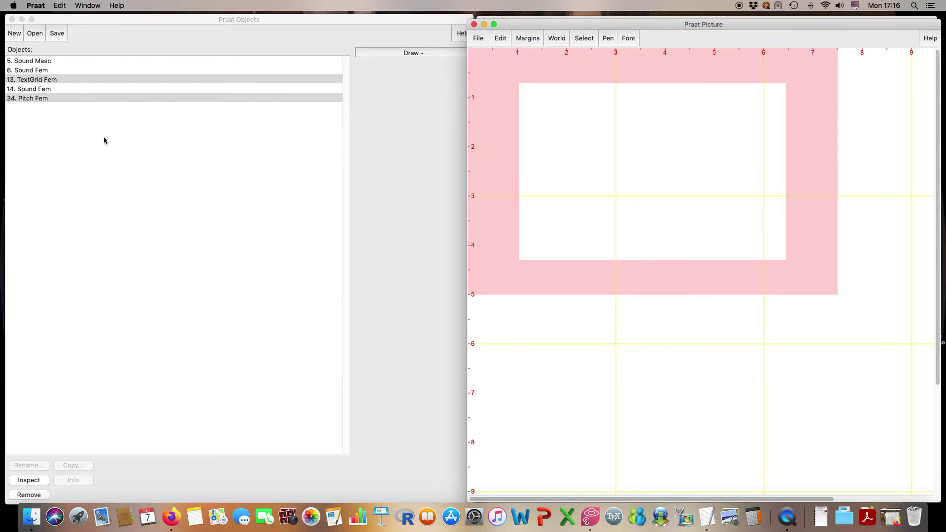
Draw 13. TextGrid Fem and 34. Pitch Fem separately in one figure, with 0 to 500 Hz, boundaries, text styles and garnish
{"action": "left_click", "coordinate": [77, 50]}
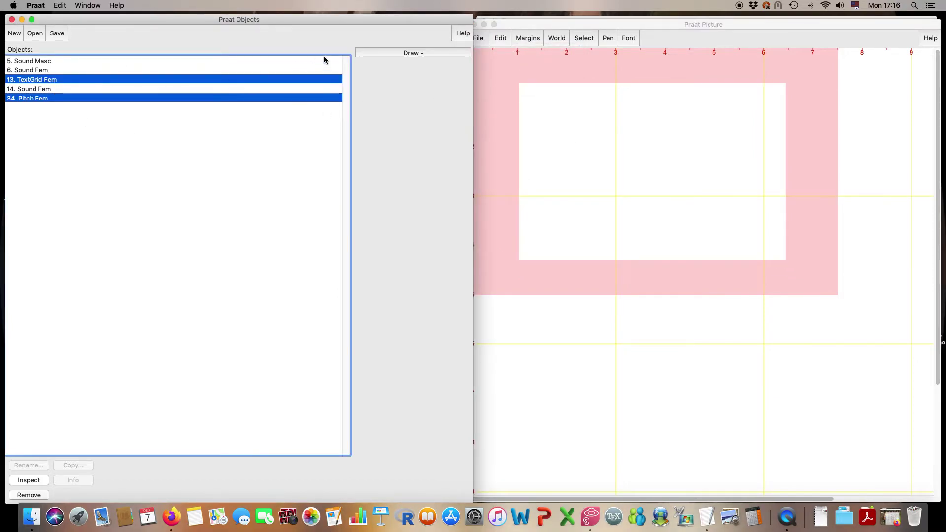
{"action": "left_click", "coordinate": [391, 52]}
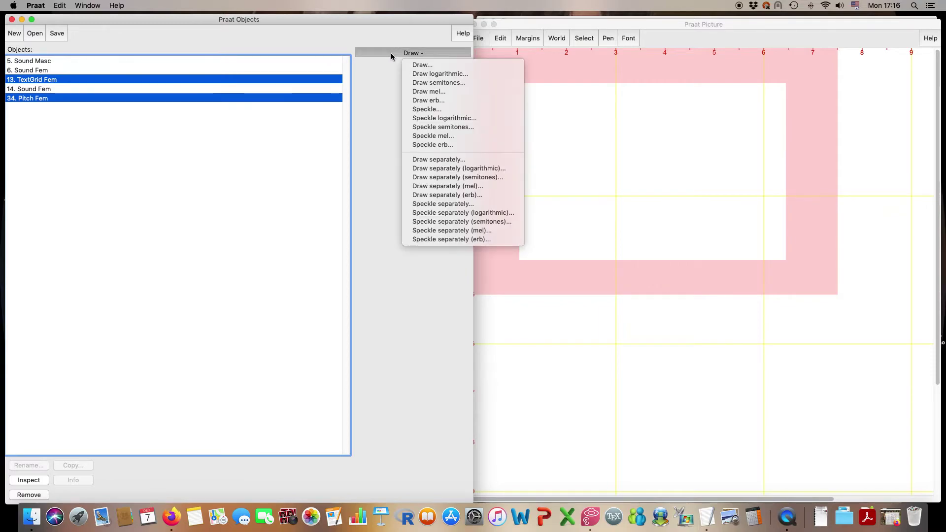
{"action": "left_click", "coordinate": [409, 159]}
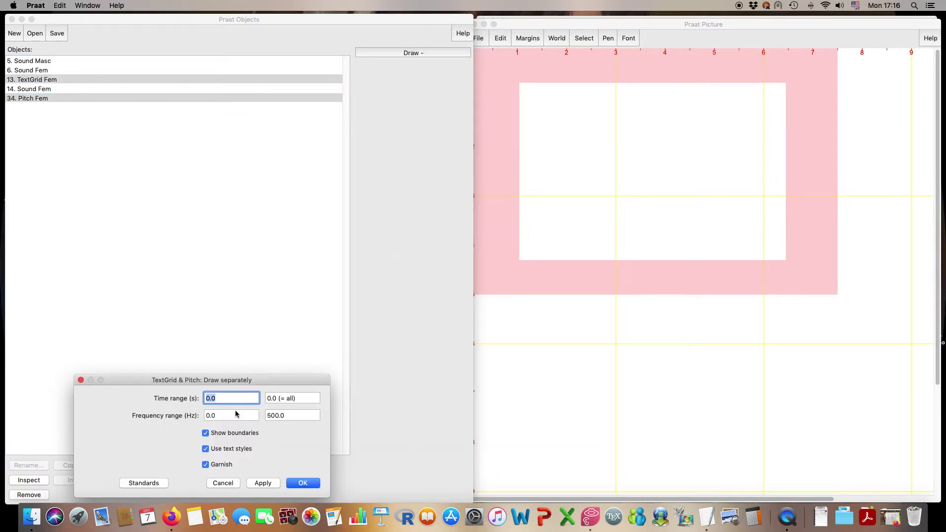
{"action": "left_click", "coordinate": [307, 483]}
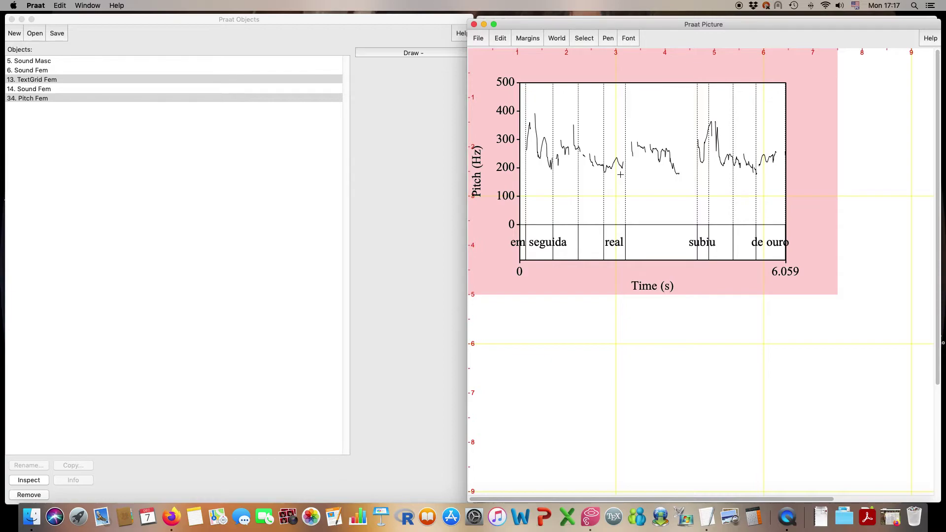
Smooth 34. Pitch Fem with a bandwidth of 5 Hz
{"action": "left_click", "coordinate": [40, 99]}
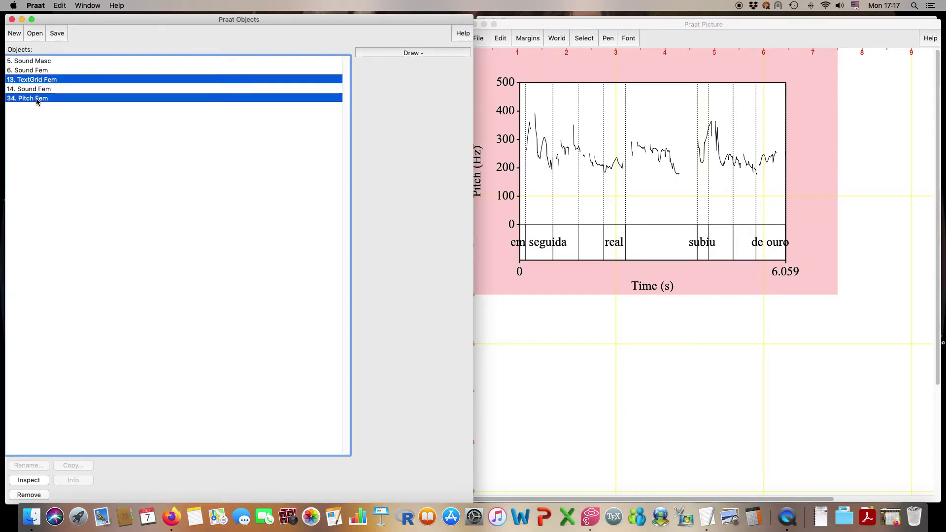
{"action": "left_click", "coordinate": [37, 99]}
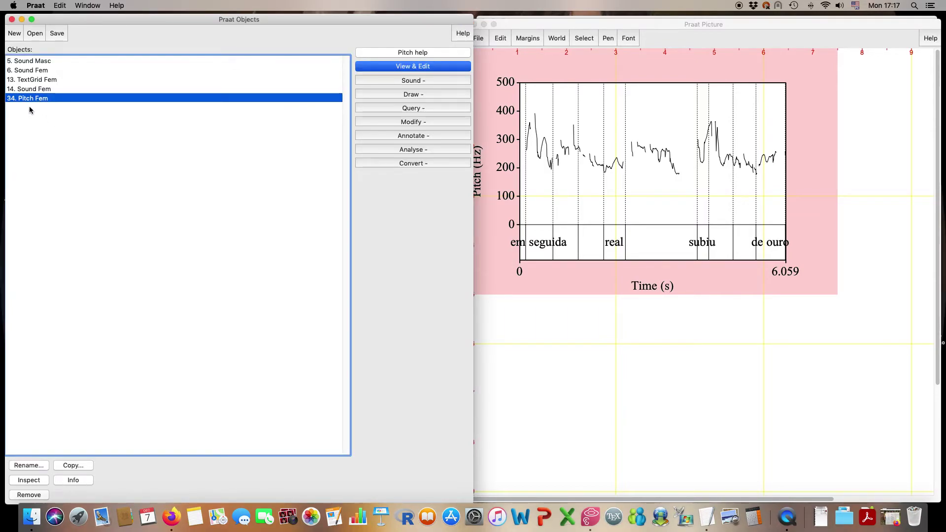
{"action": "left_click", "coordinate": [392, 161]}
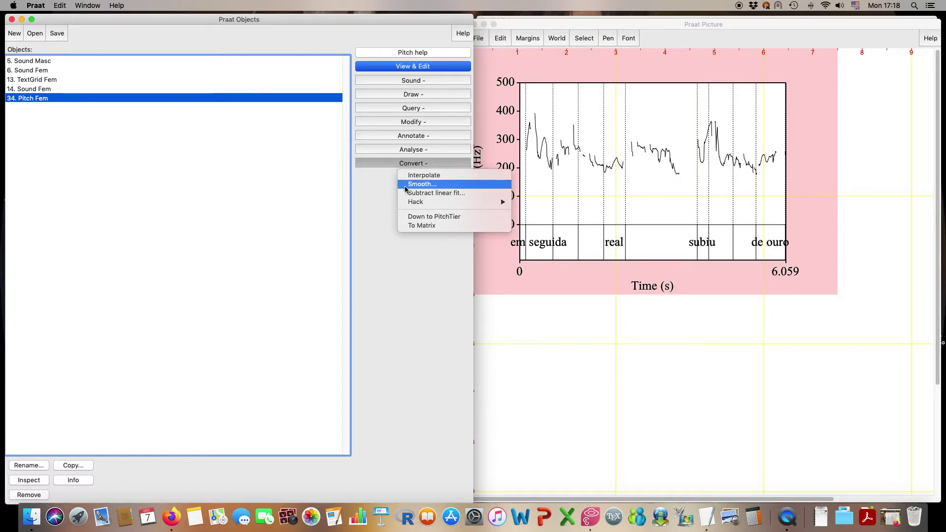
{"action": "left_click", "coordinate": [405, 188]}
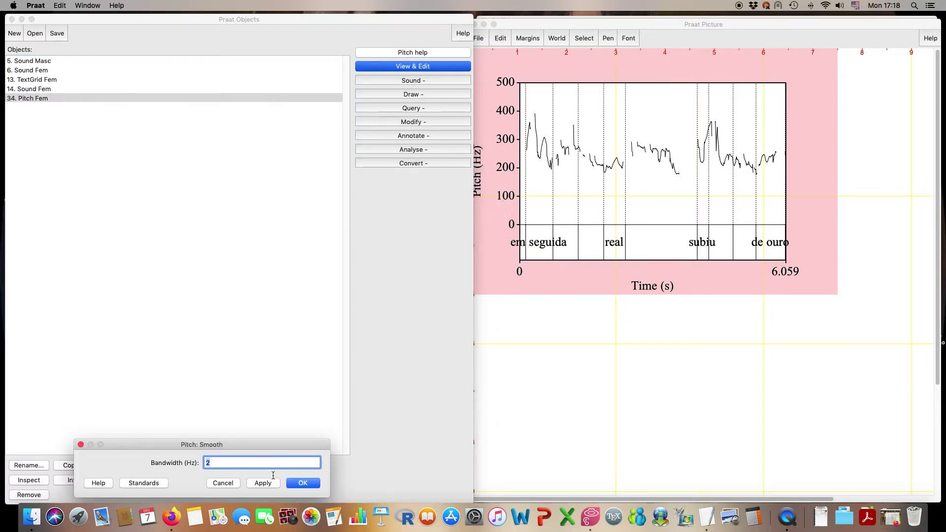
{"action": "left_click", "coordinate": [157, 483]}
{"action": "key", "text": "BackSpace"}
{"action": "type", "text": "5"}
{"action": "left_click", "coordinate": [303, 483]}
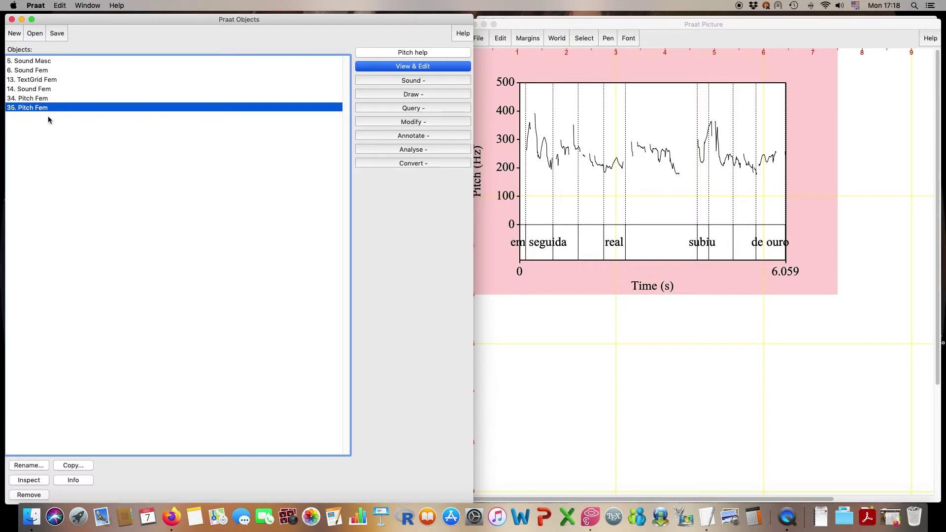
Rename the newly smoothed pitch object as Fem-Suav5
{"action": "left_click", "coordinate": [41, 466]}
{"action": "left_click", "coordinate": [110, 461]}
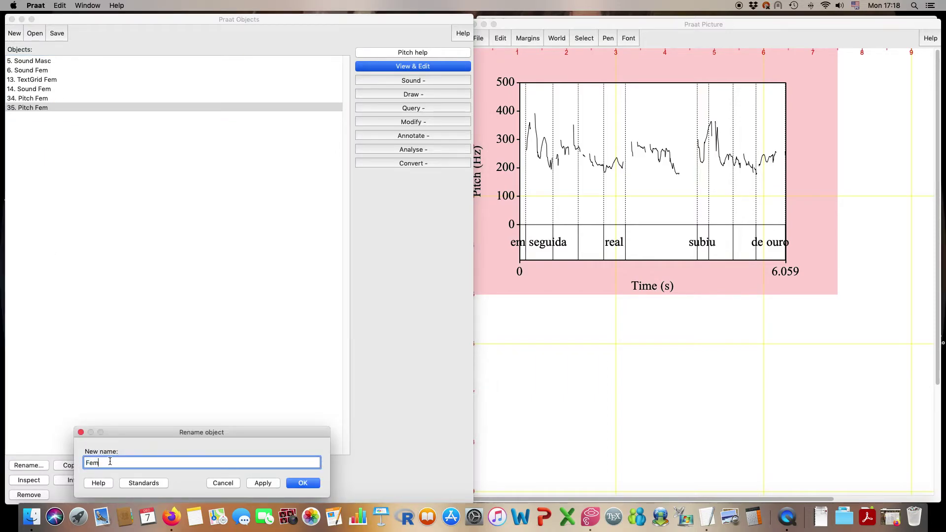
{"action": "type", "text": "-Suav5"}
{"action": "key", "text": "Return"}
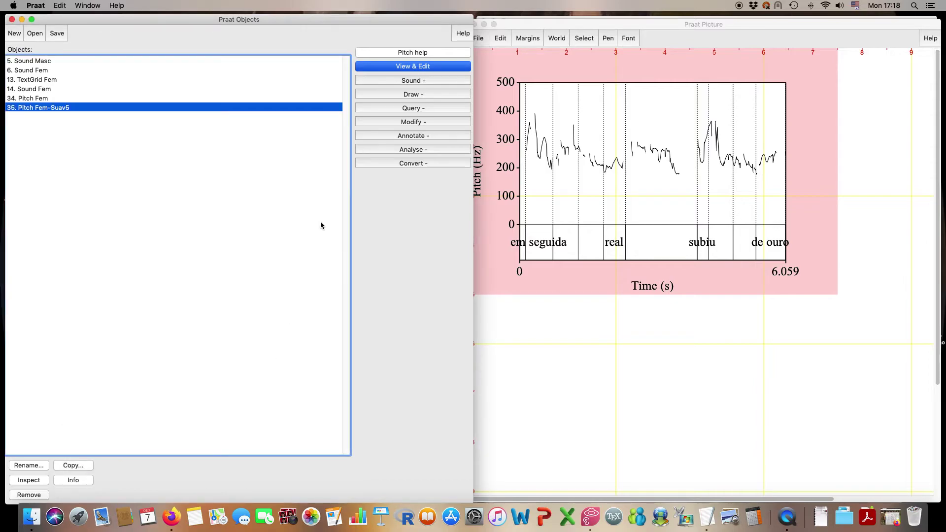
Set the picture pen colour to blue and the line width to 1.5
{"action": "left_click", "coordinate": [611, 40]}
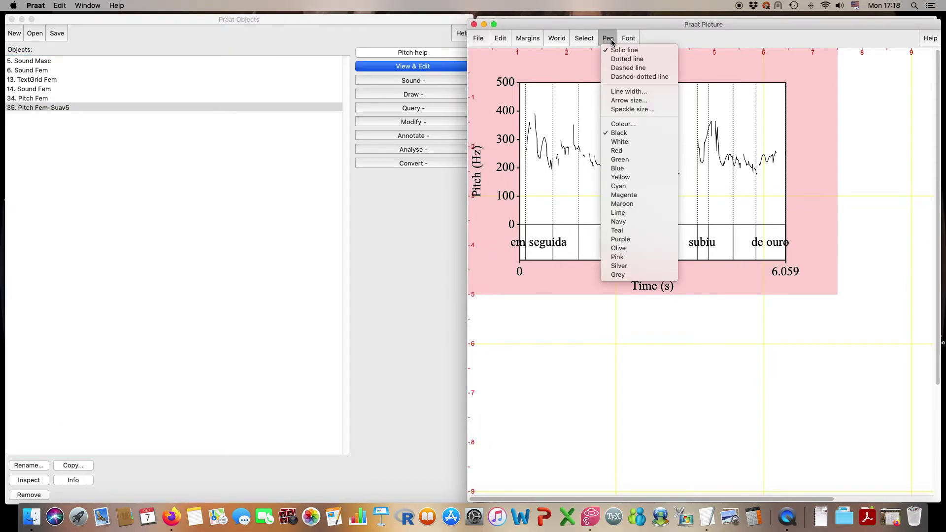
{"action": "left_click", "coordinate": [617, 168]}
{"action": "left_click", "coordinate": [617, 39]}
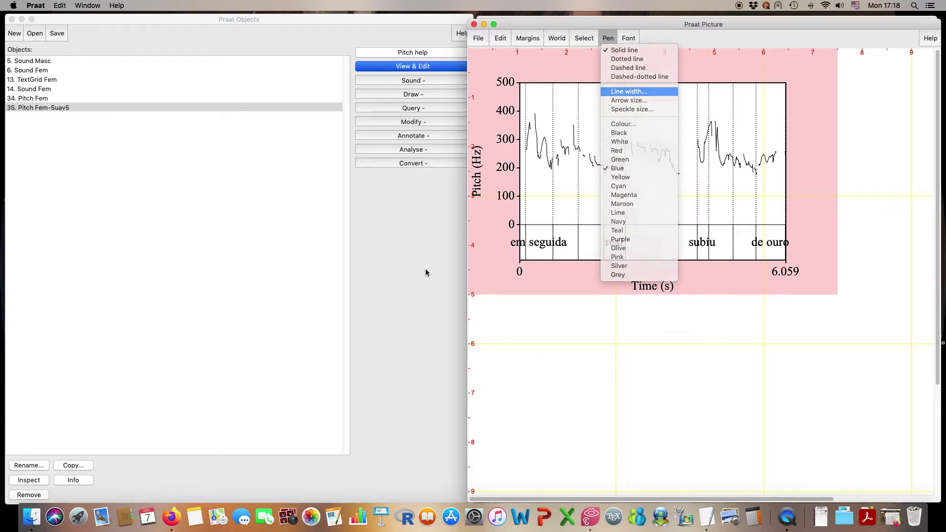
{"action": "left_click", "coordinate": [629, 91]}
{"action": "left_click", "coordinate": [247, 463]}
{"action": "key", "text": "BackSpace"}
{"action": "type", "text": "5"}
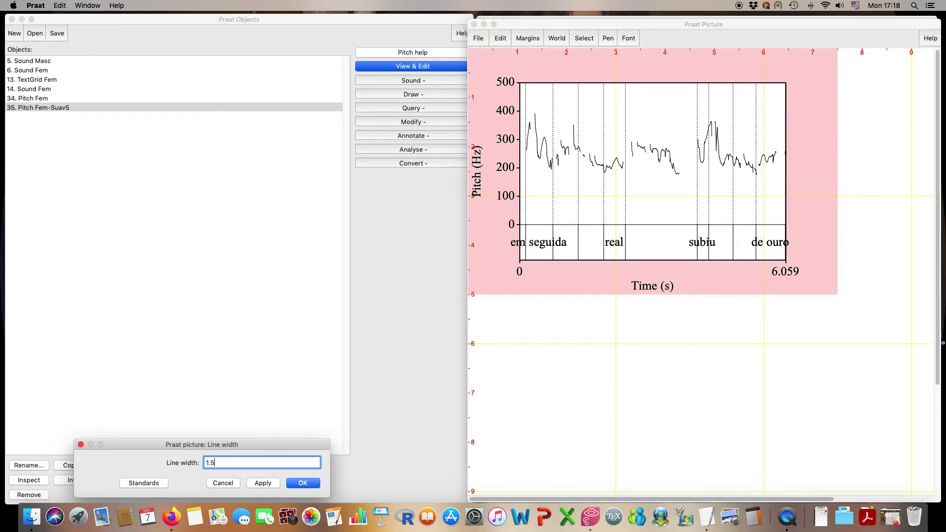
{"action": "key", "text": "Return"}
Draw 35. Pitch Fem-Suav5 over the existing figure from 0 to 500 Hz with garnish
{"action": "left_click", "coordinate": [368, 95]}
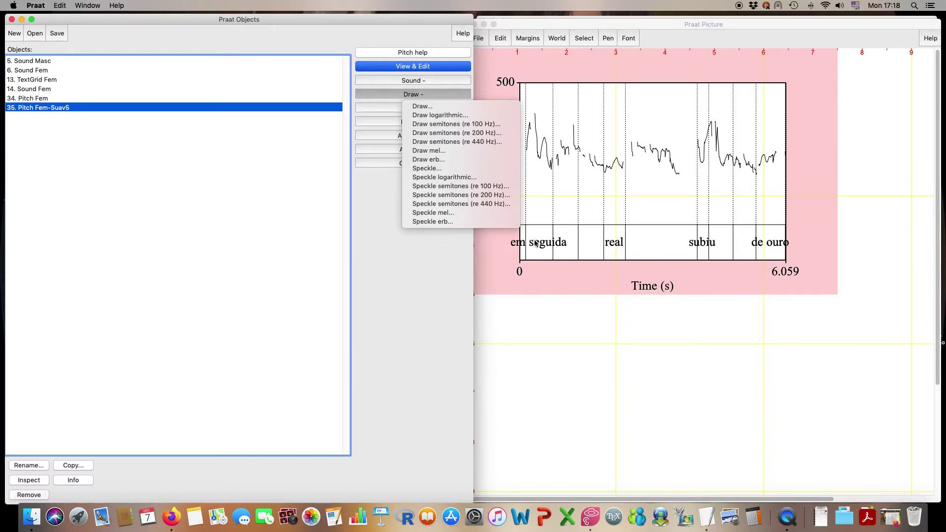
{"action": "left_click", "coordinate": [443, 107]}
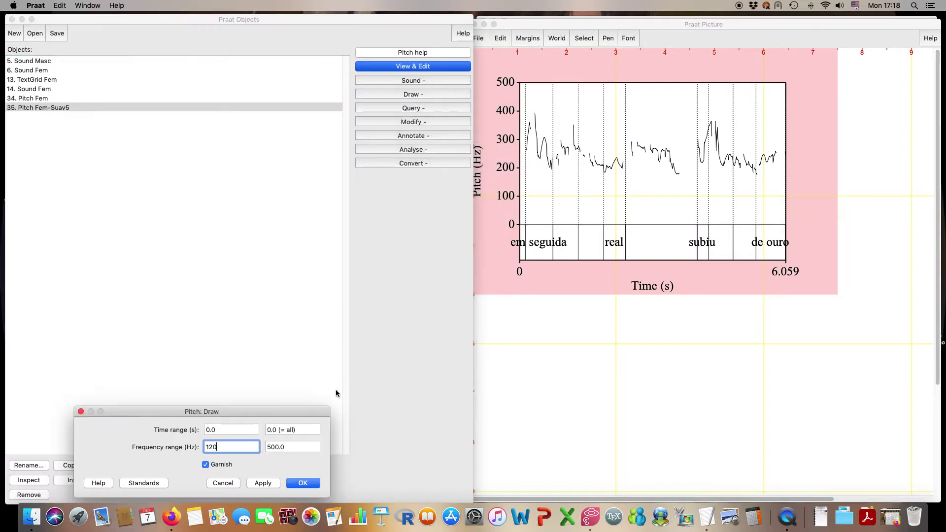
{"action": "left_click_drag", "start_coordinate": [240, 449], "coordinate": [196, 454]}
{"action": "type", "text": "0"}
{"action": "left_click", "coordinate": [269, 485]}
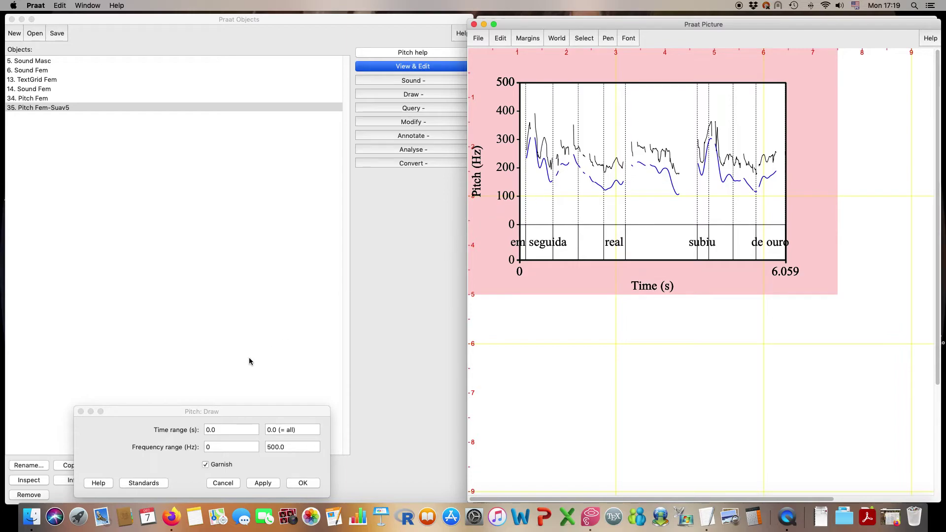
{"action": "left_click", "coordinate": [81, 412]}
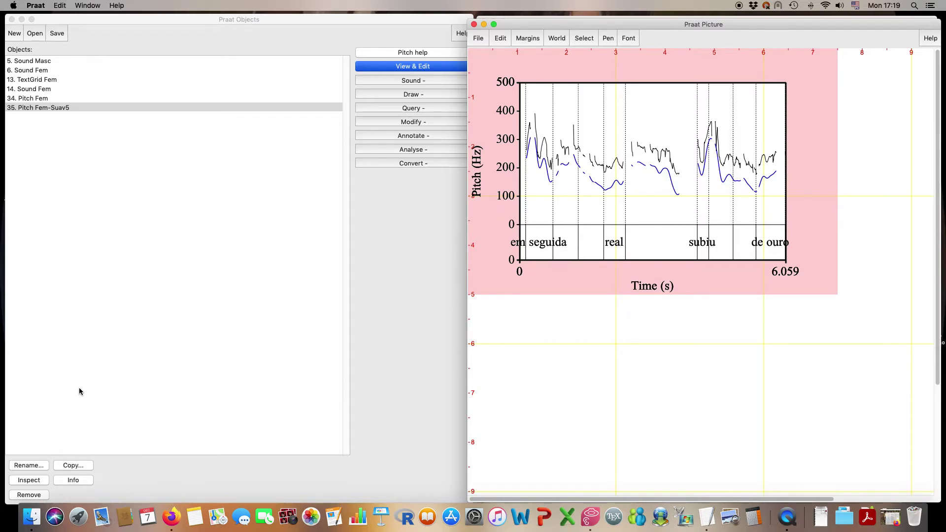
Smooth the original 34. Pitch Fem with a bandwidth of 2 Hz
{"action": "left_click", "coordinate": [58, 101]}
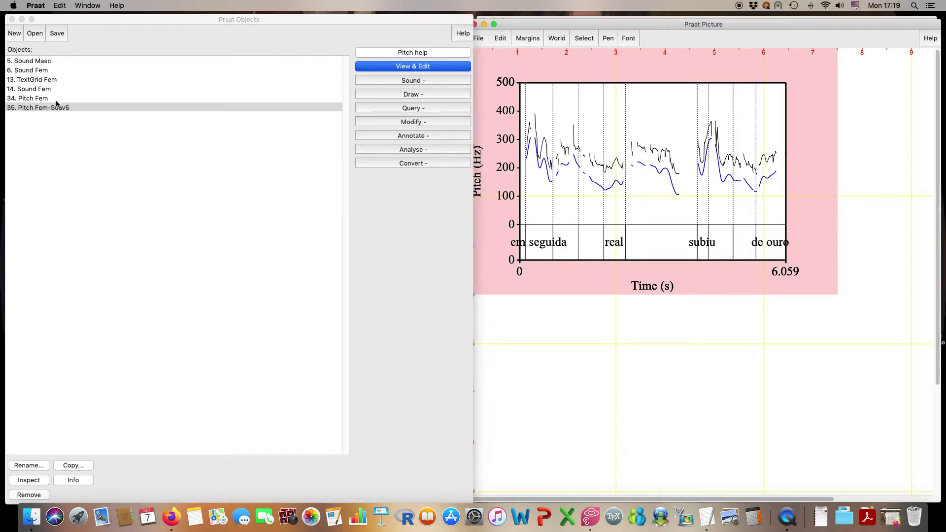
{"action": "left_click", "coordinate": [58, 101]}
{"action": "left_click", "coordinate": [401, 163]}
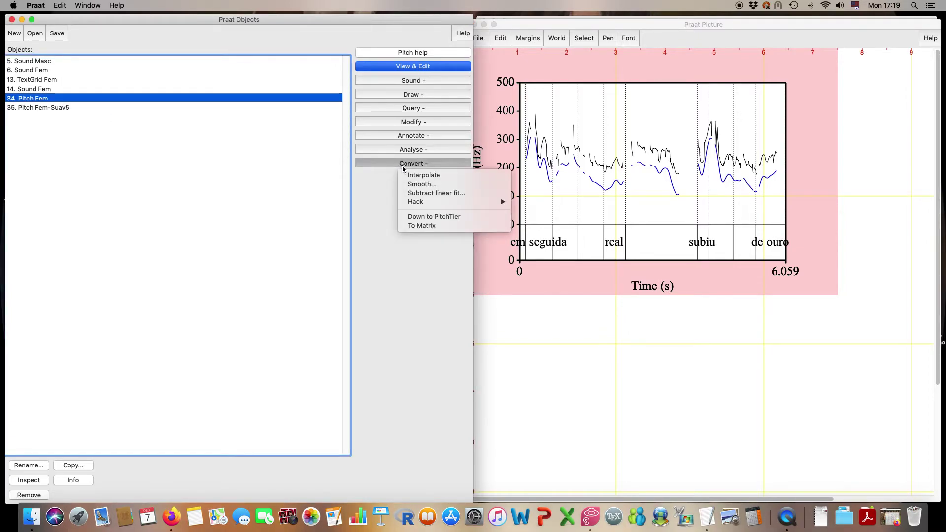
{"action": "left_click", "coordinate": [422, 184]}
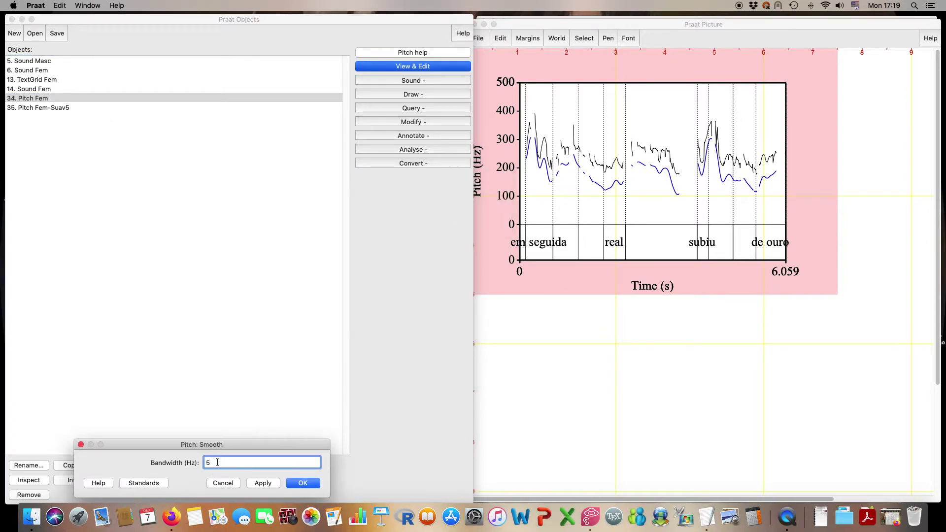
{"action": "type", "text": "2"}
{"action": "left_click", "coordinate": [300, 483]}
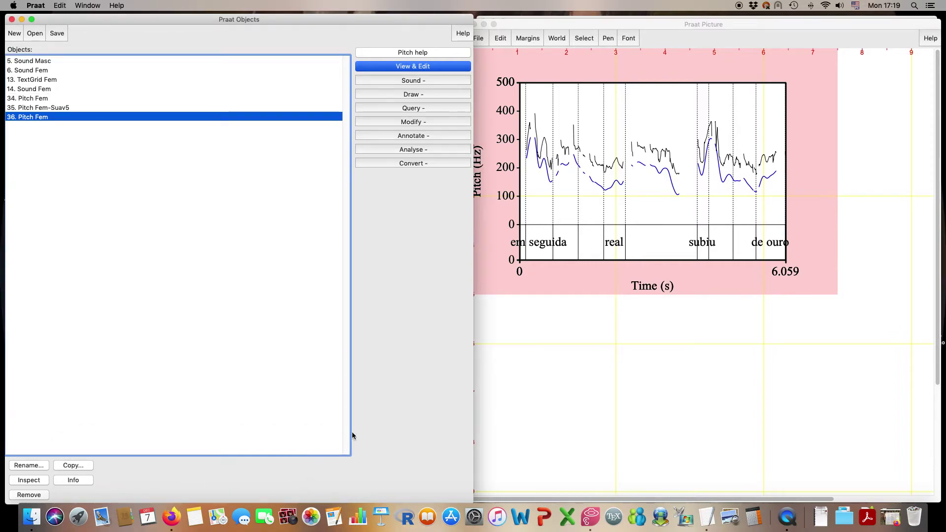
Set the picture pen colour to red and the line width to 2
{"action": "left_click", "coordinate": [609, 41]}
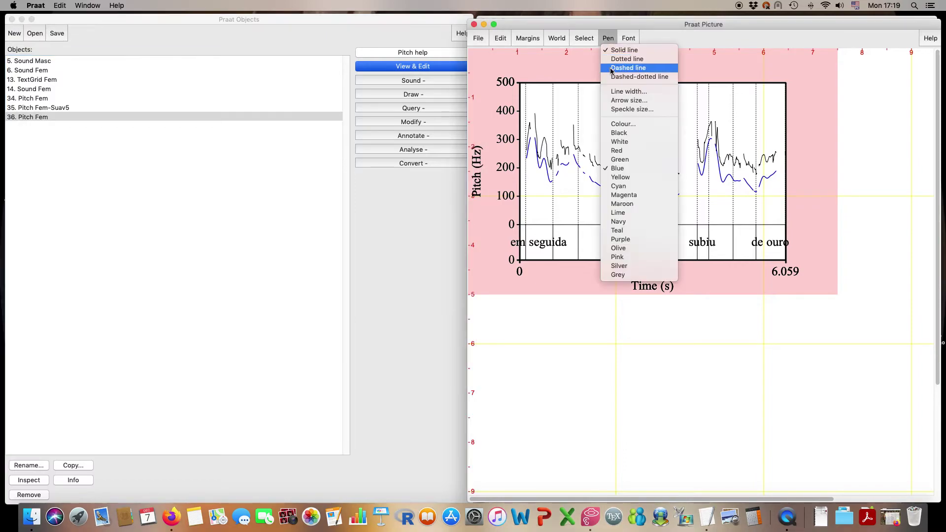
{"action": "left_click", "coordinate": [621, 160]}
{"action": "left_click", "coordinate": [611, 38]}
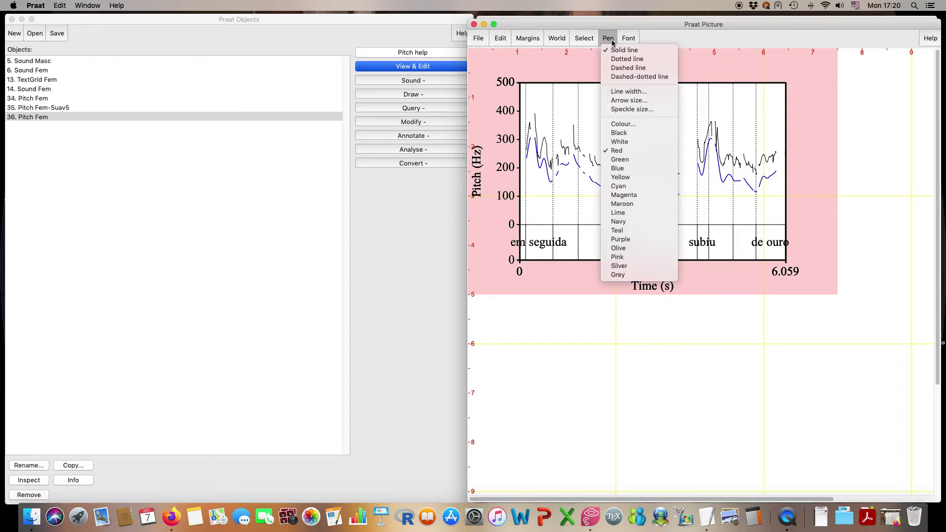
{"action": "left_click", "coordinate": [622, 91]}
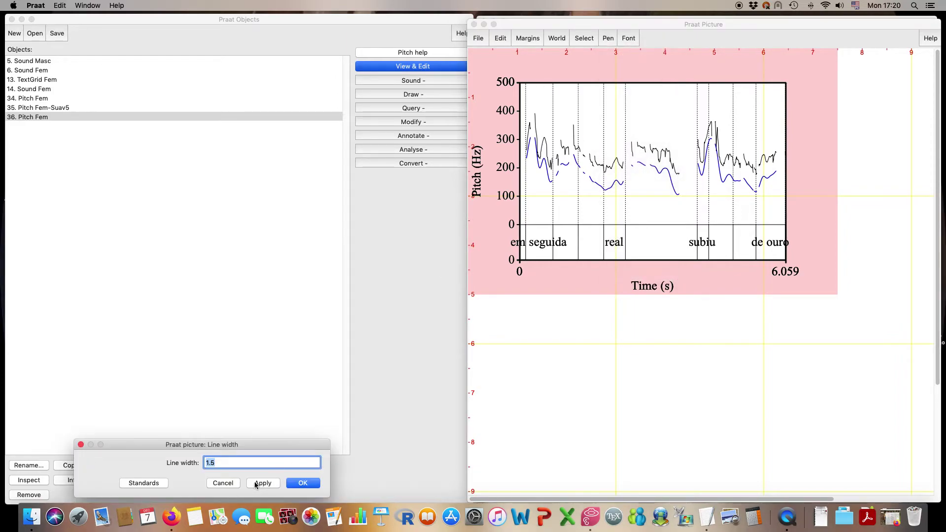
{"action": "type", "text": "2"}
{"action": "left_click", "coordinate": [292, 484]}
Draw 36. Pitch Fem over the same figure from 0 to 500 Hz without garnish
{"action": "left_click", "coordinate": [409, 96]}
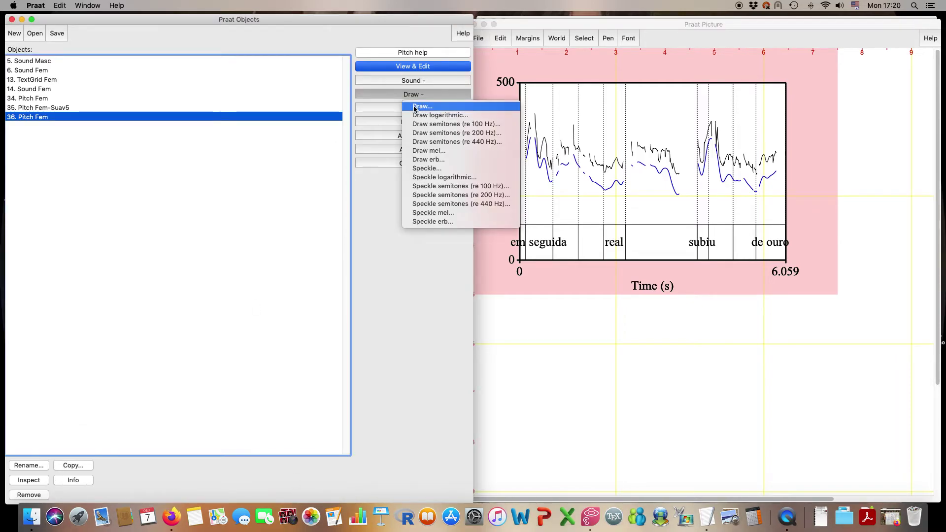
{"action": "left_click", "coordinate": [418, 111]}
{"action": "left_click", "coordinate": [205, 464]}
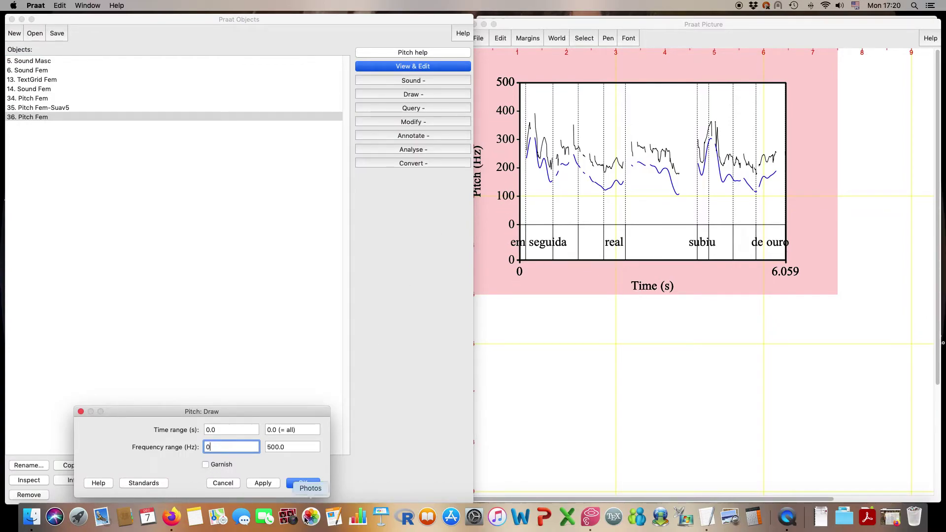
{"action": "left_click", "coordinate": [303, 484]}
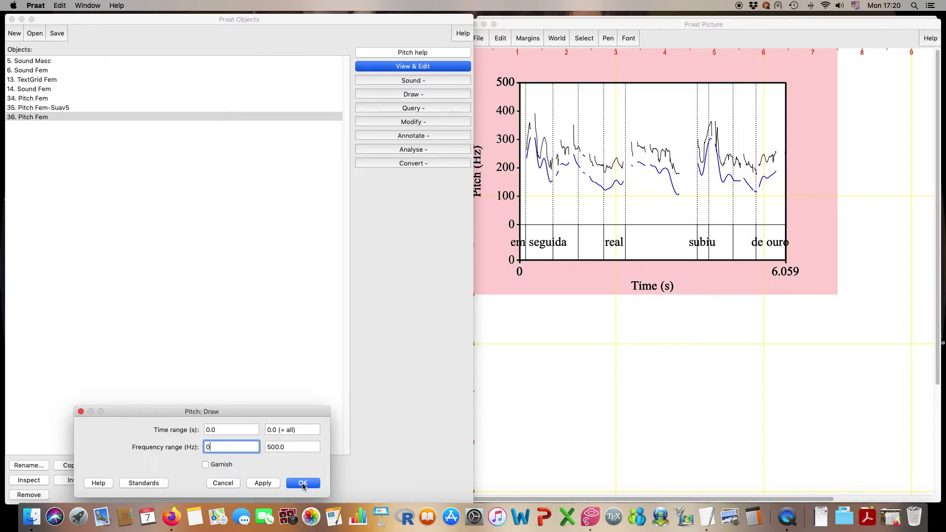
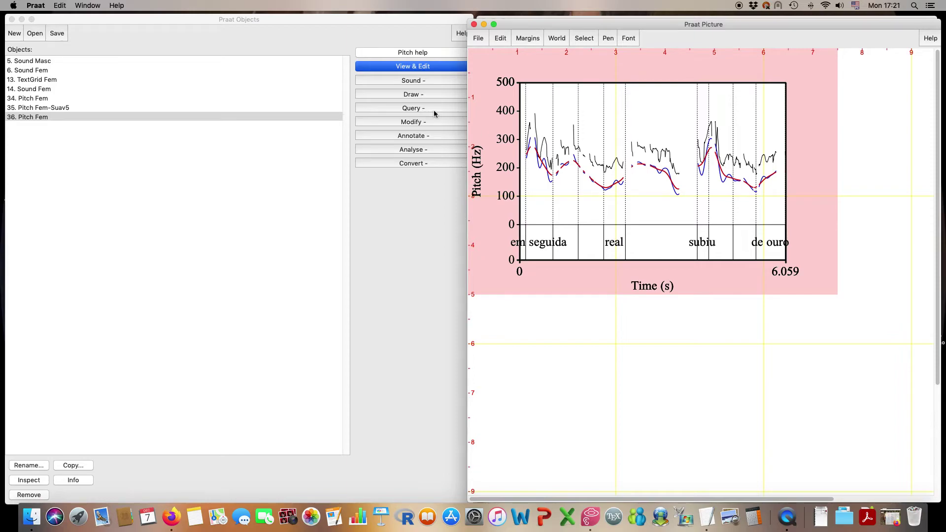
Open the Get mean query for 34. Pitch Fem
{"action": "left_click", "coordinate": [92, 112]}
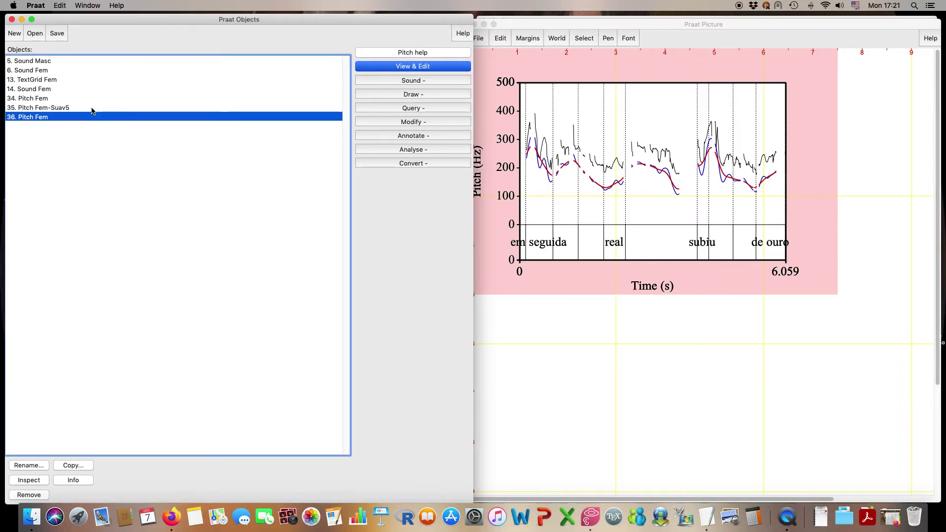
{"action": "left_click", "coordinate": [93, 110]}
{"action": "left_click", "coordinate": [58, 100], "text": "shift"}
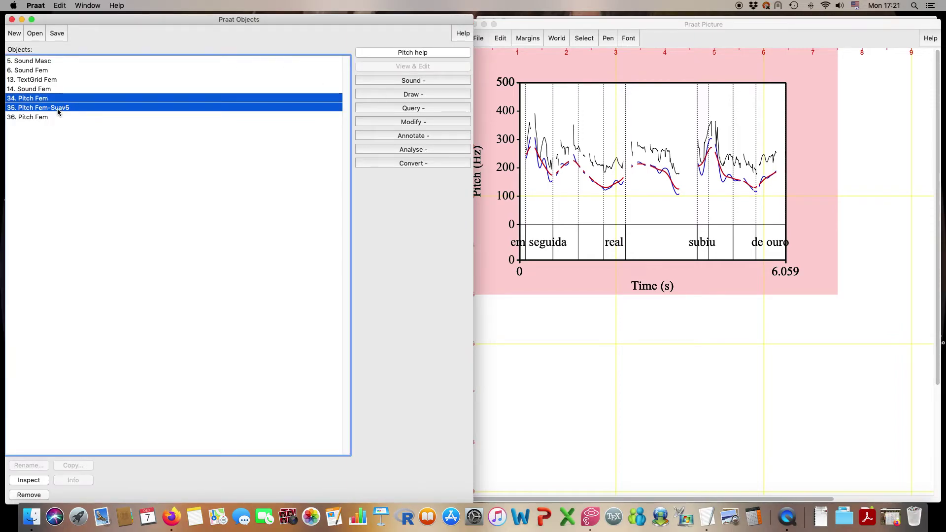
{"action": "left_click", "coordinate": [51, 101]}
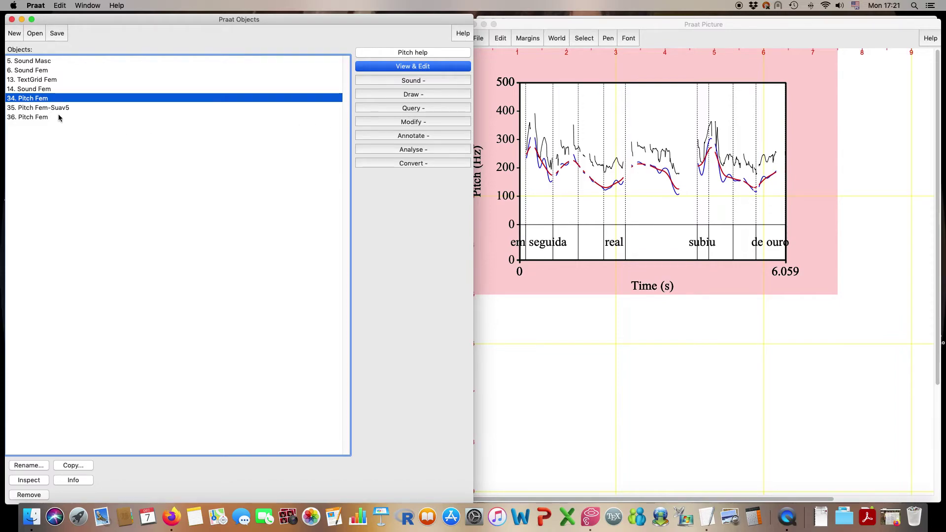
{"action": "left_click", "coordinate": [413, 109]}
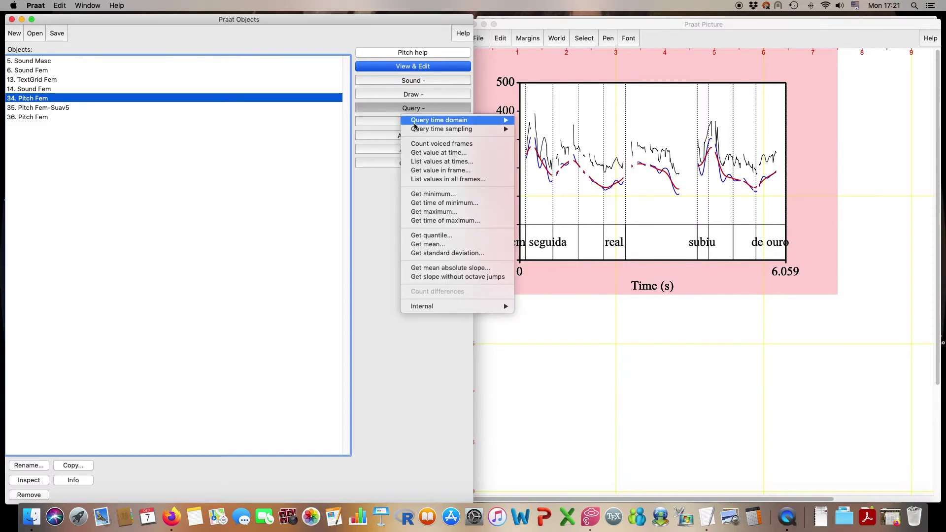
{"action": "left_click", "coordinate": [446, 244]}
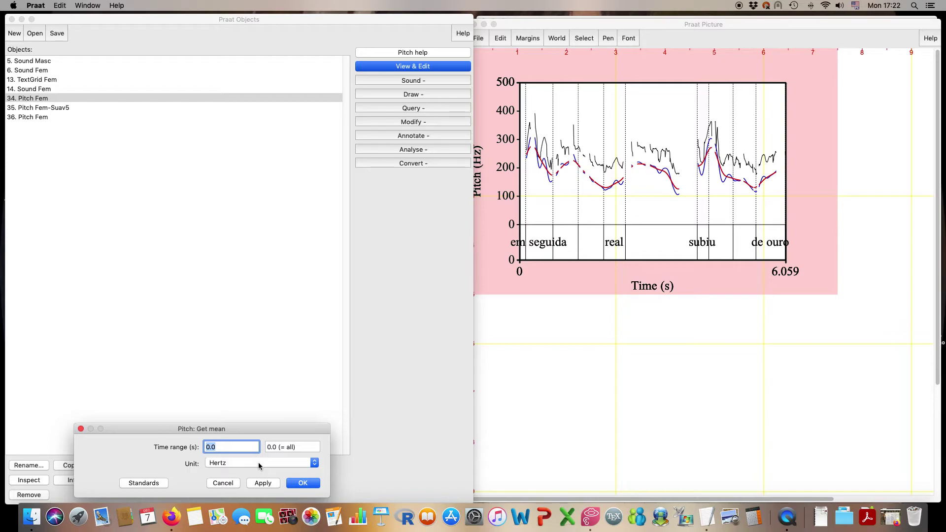
View 6. Sound Fem on its own in the sound editor and close that editor
{"action": "left_click", "coordinate": [50, 72]}
{"action": "left_click", "coordinate": [64, 73]}
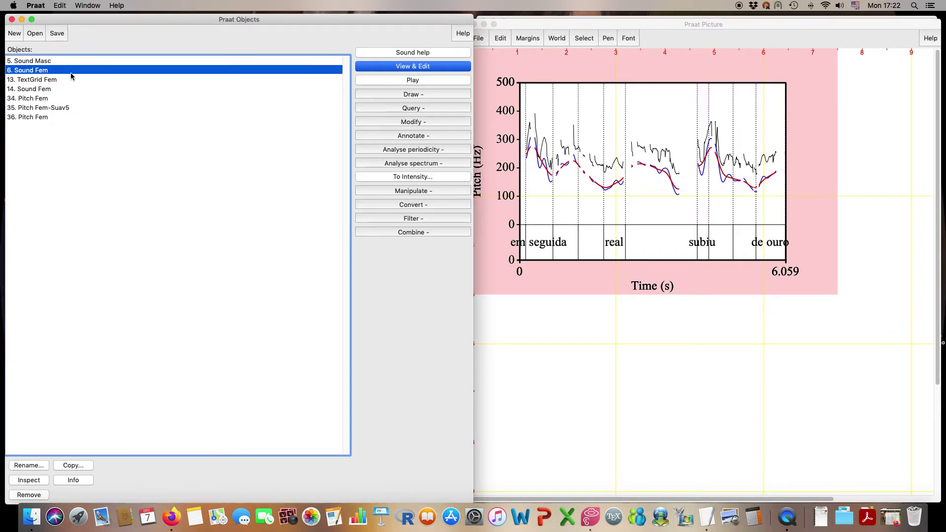
{"action": "left_click", "coordinate": [386, 66]}
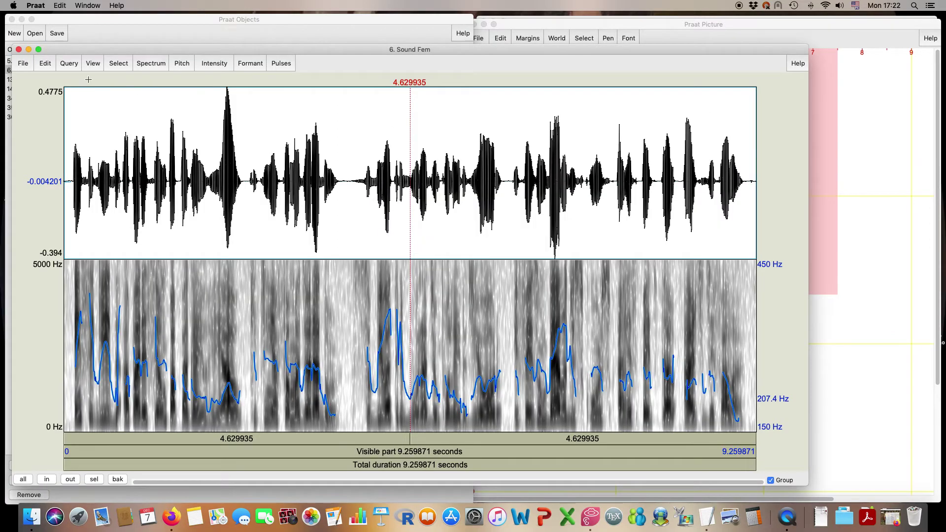
{"action": "left_click", "coordinate": [18, 49]}
View 6. Sound Fem together with 13. TextGrid Fem and zoom to the interval labelled "real"
{"action": "left_click", "coordinate": [48, 79], "text": "shift"}
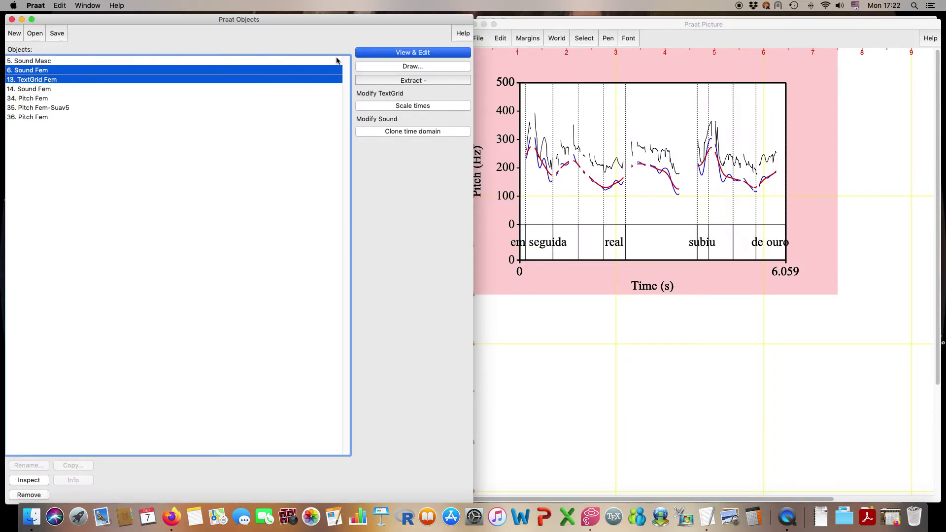
{"action": "left_click", "coordinate": [363, 54]}
{"action": "left_click", "coordinate": [363, 363]}
{"action": "left_click", "coordinate": [332, 385]}
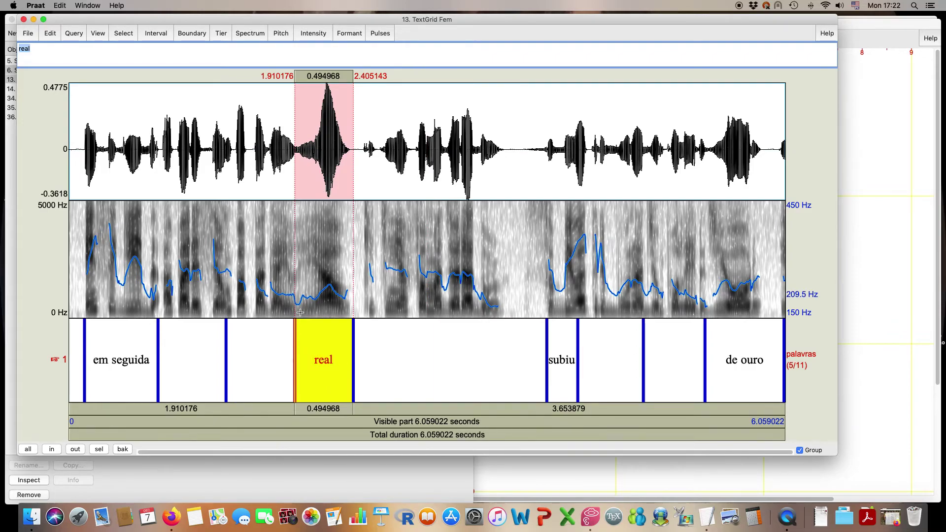
{"action": "left_click", "coordinate": [99, 449]}
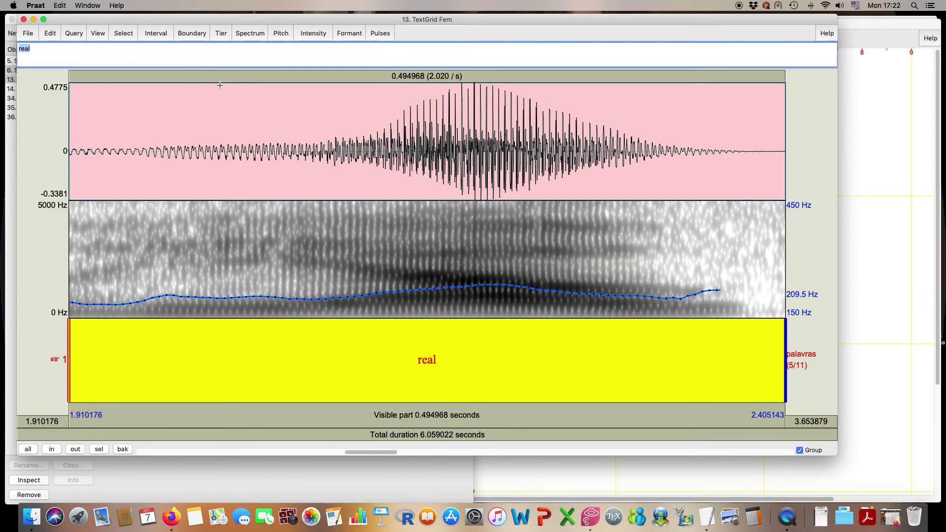
Extract the visible pitch contour of the "real" interval to the object list and close the TextGrid editor
{"action": "left_click", "coordinate": [282, 36]}
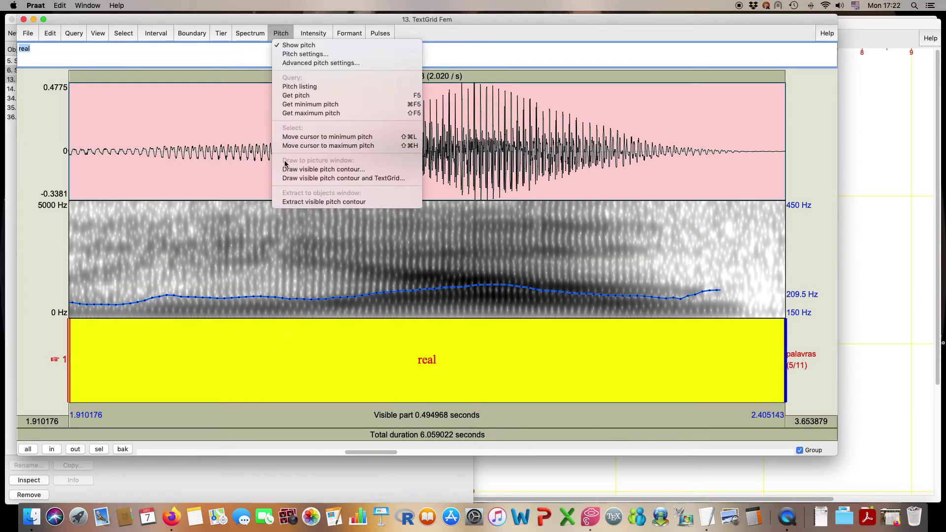
{"action": "left_click", "coordinate": [281, 202]}
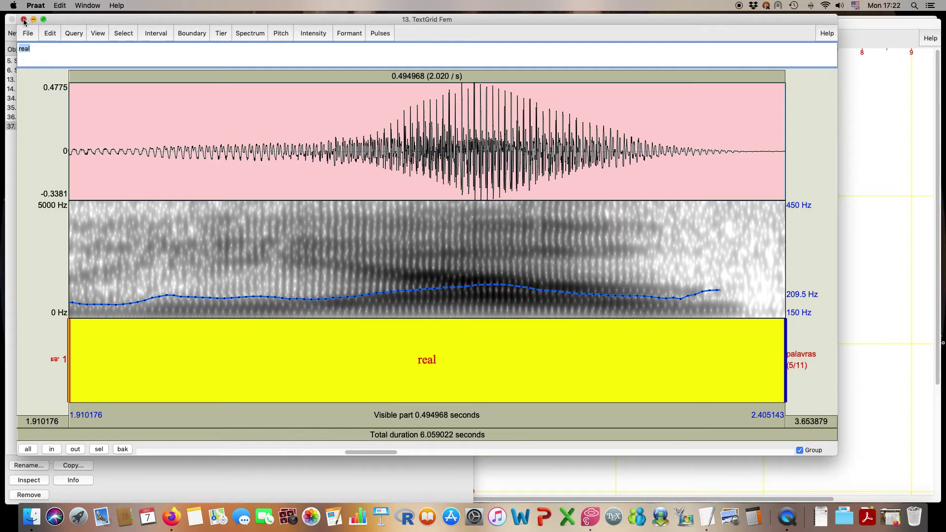
{"action": "left_click", "coordinate": [23, 19]}
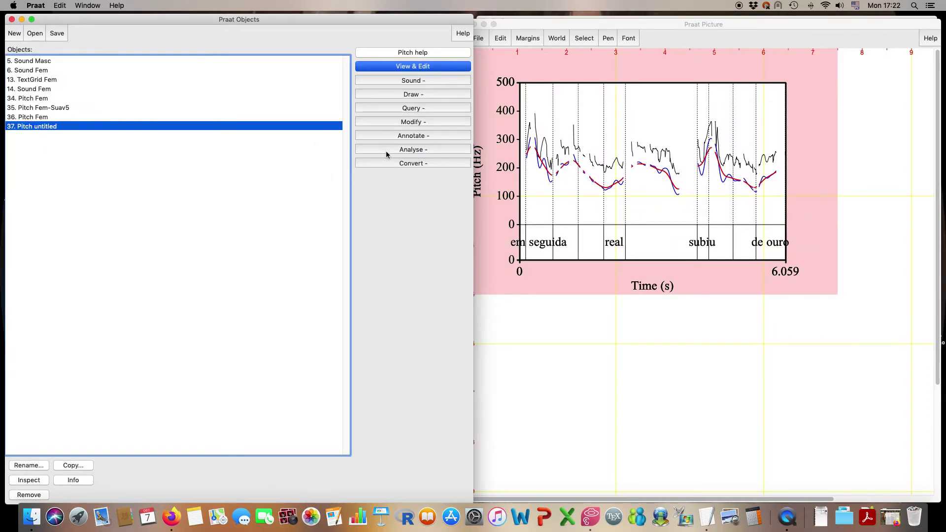
Get the mean pitch of 37. Pitch untitled with the default settings and close the Info window
{"action": "left_click", "coordinate": [412, 109]}
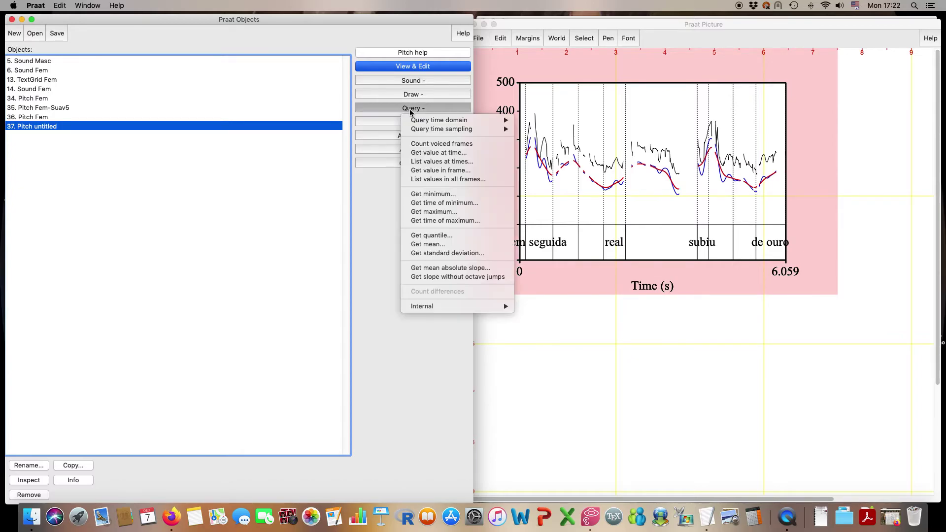
{"action": "left_click", "coordinate": [424, 244]}
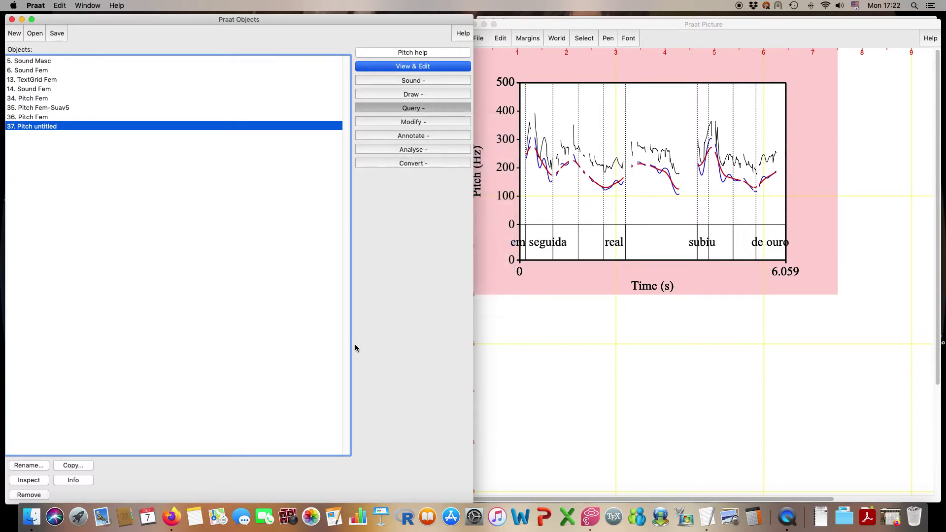
{"action": "left_click", "coordinate": [299, 485]}
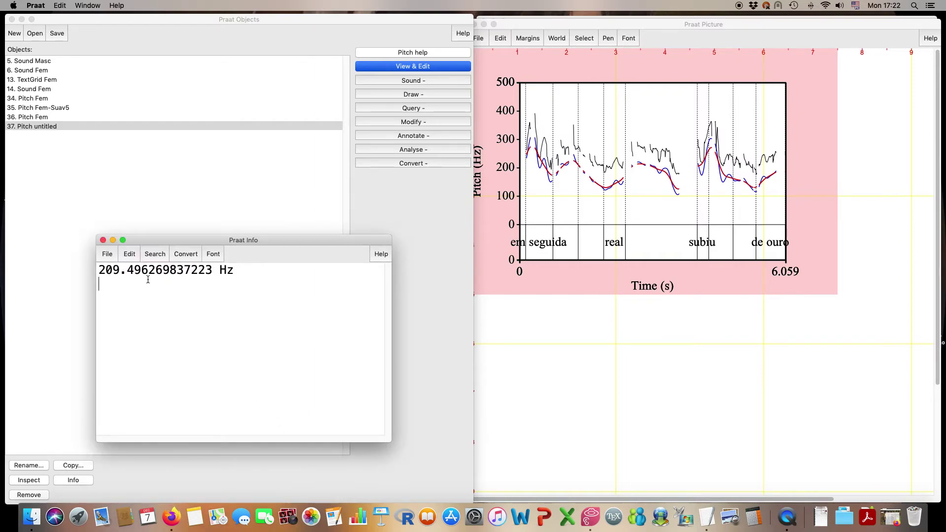
{"action": "triple_click", "coordinate": [129, 274]}
{"action": "left_click_drag", "start_coordinate": [128, 274], "coordinate": [84, 275]}
{"action": "left_click", "coordinate": [103, 240]}
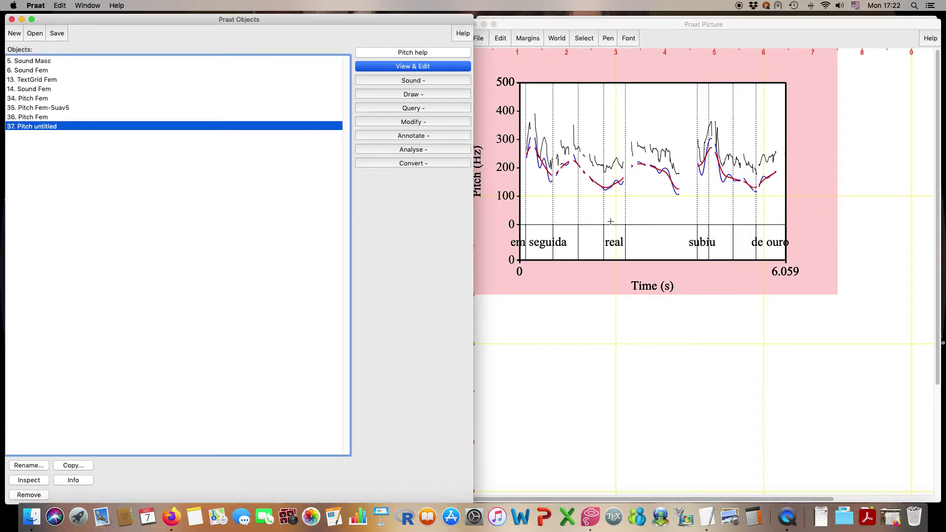
Remove 37. Pitch untitled and 36. Pitch Fem from the object list
{"action": "left_click", "coordinate": [29, 494]}
{"action": "left_click", "coordinate": [61, 100]}
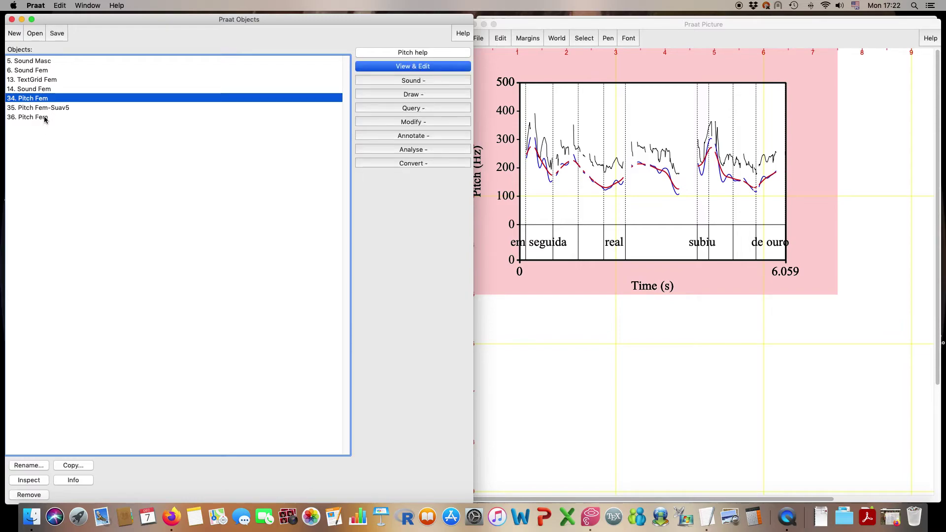
{"action": "left_click", "coordinate": [44, 119]}
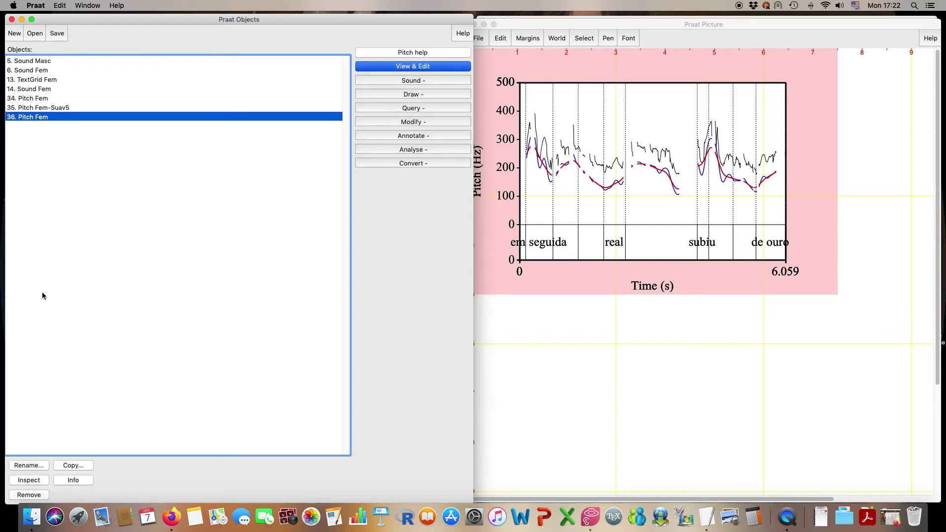
View 34. Pitch Fem in the pitch editor and close that editor
{"action": "left_click", "coordinate": [56, 99]}
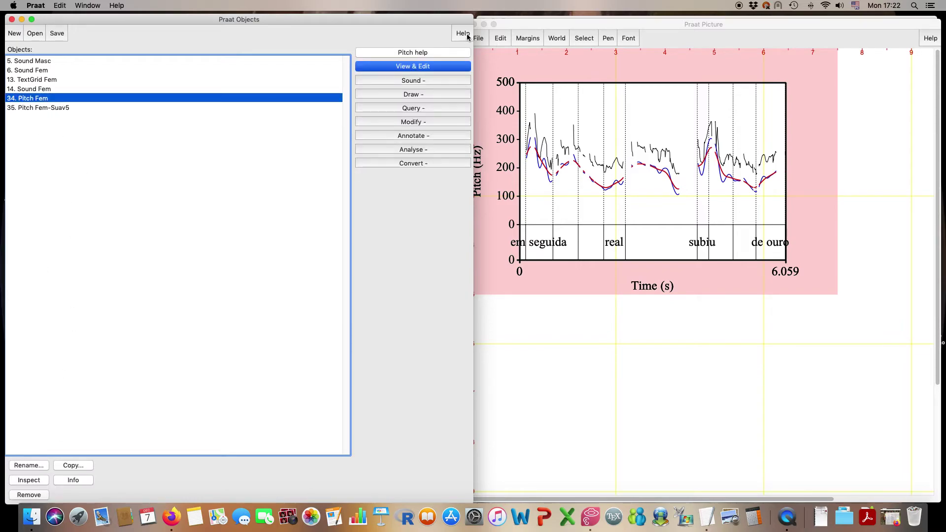
{"action": "left_click", "coordinate": [418, 67]}
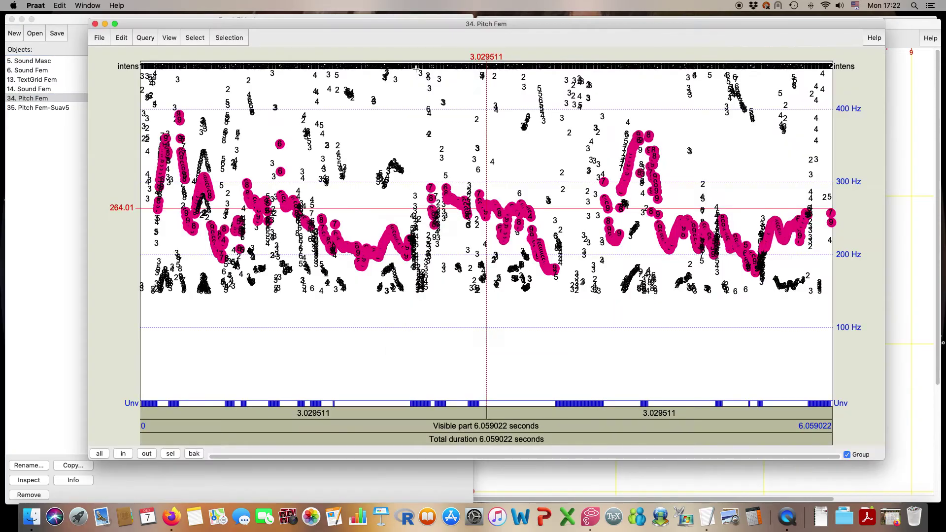
{"action": "left_click", "coordinate": [95, 24]}
Get the mean pitch of 34. Pitch Fem over the whole recording in Hertz and move the Info window off the object list
{"action": "left_click", "coordinate": [427, 110]}
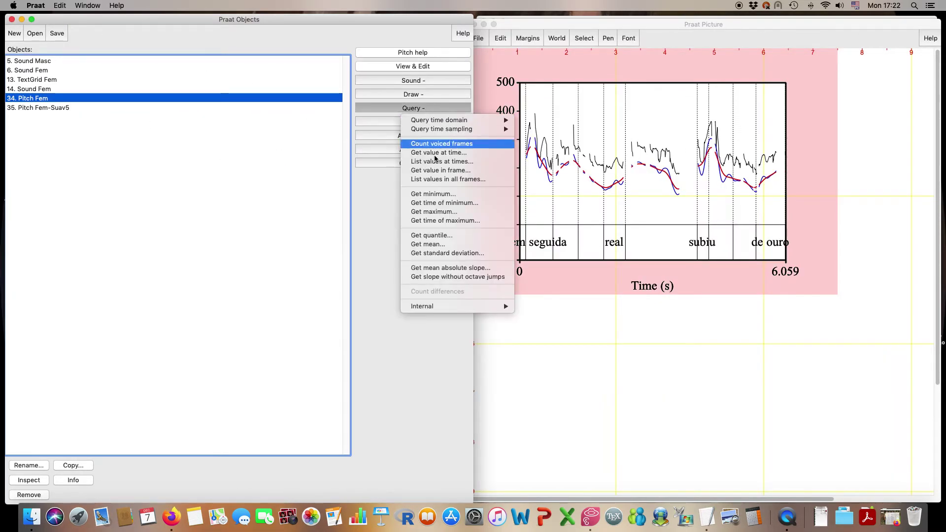
{"action": "left_click", "coordinate": [436, 245]}
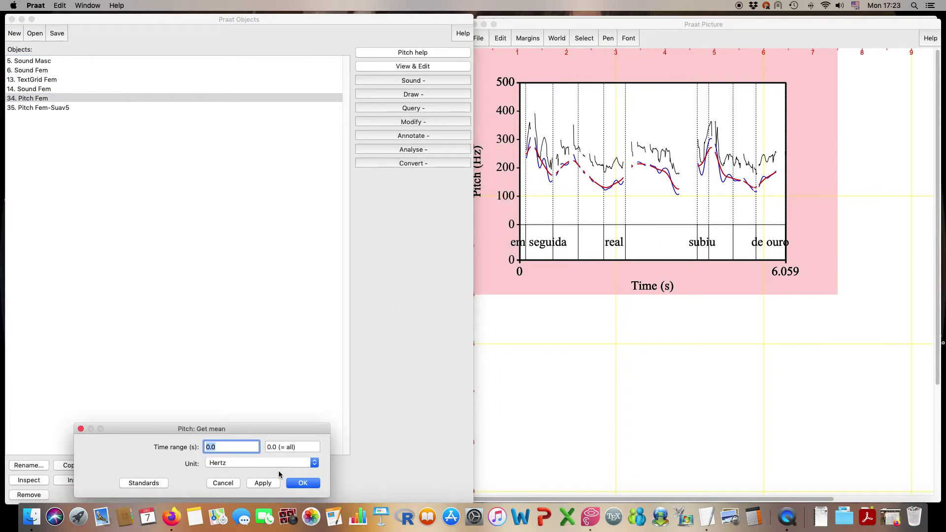
{"action": "left_click", "coordinate": [293, 484]}
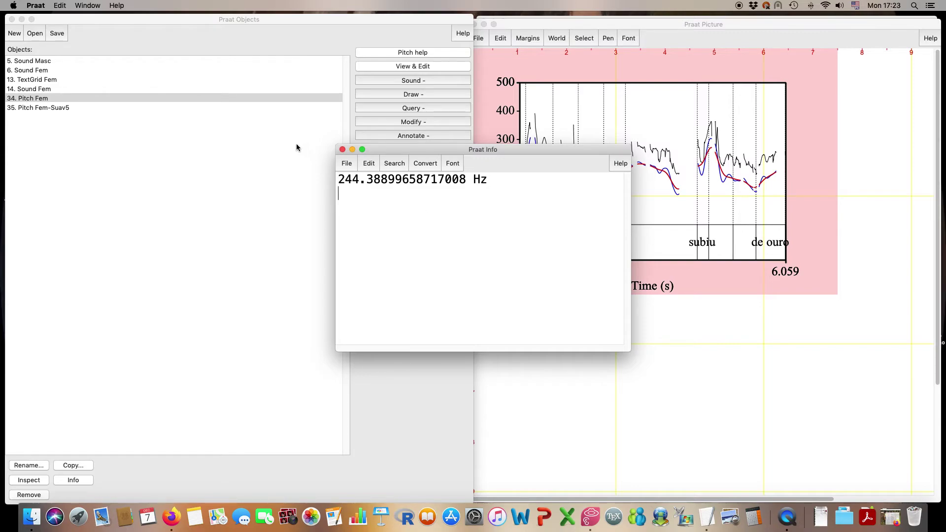
{"action": "left_click", "coordinate": [72, 101]}
{"action": "left_click_drag", "start_coordinate": [502, 148], "coordinate": [684, 120]}
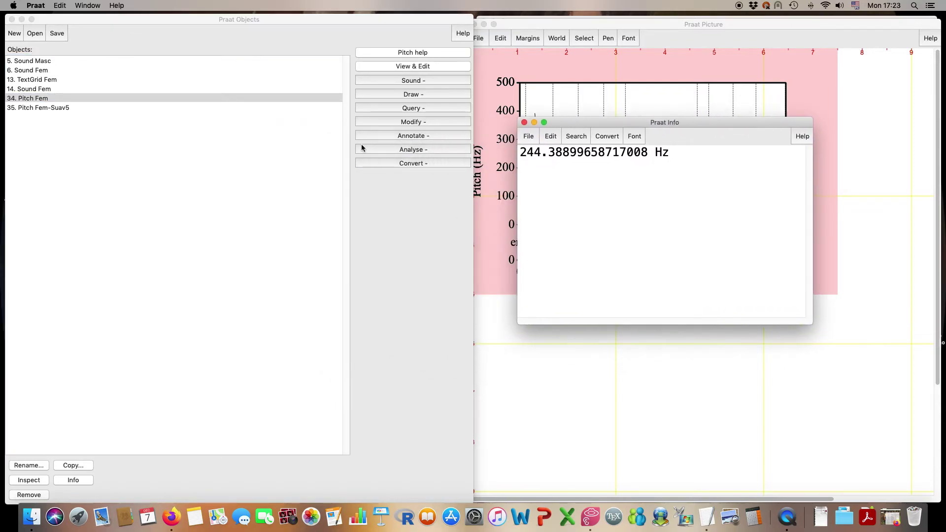
Get the 0.50 quantile (median) of 34. Pitch Fem over the whole recording in Hertz
{"action": "left_click", "coordinate": [398, 112]}
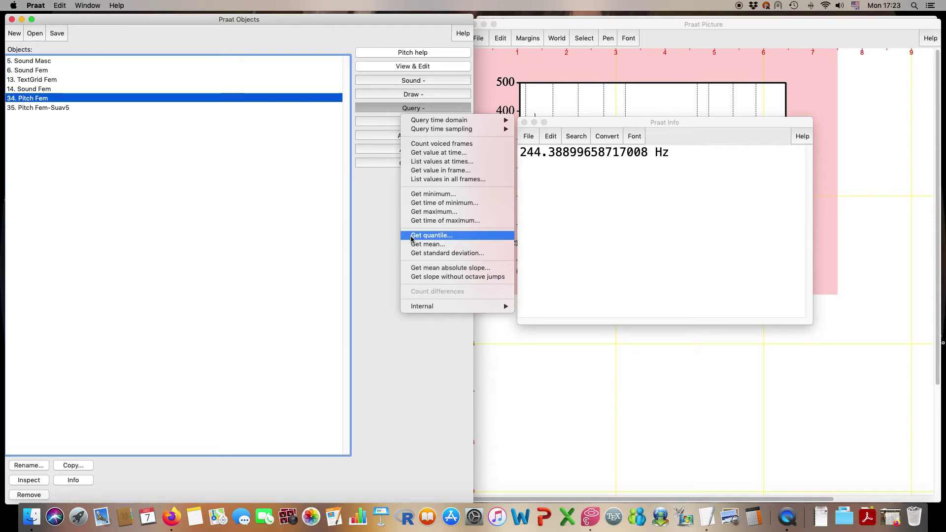
{"action": "left_click", "coordinate": [441, 237]}
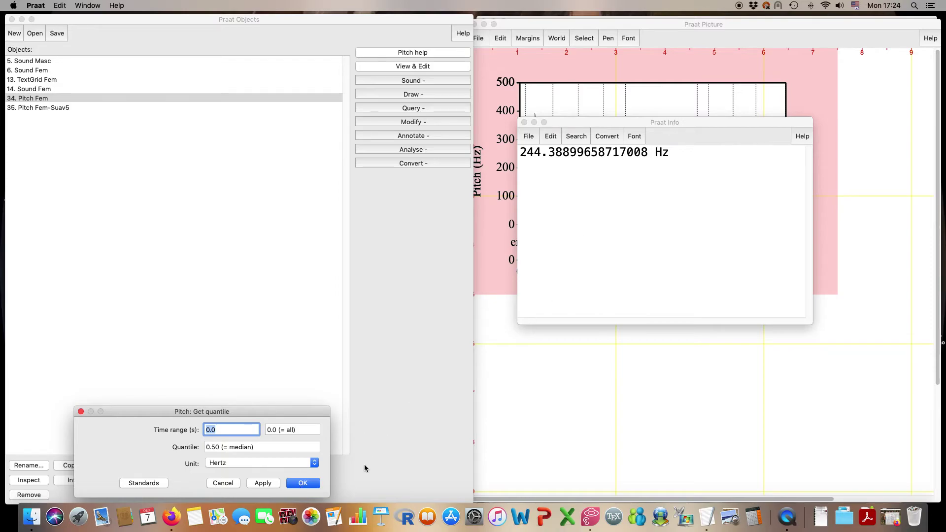
{"action": "left_click", "coordinate": [271, 487]}
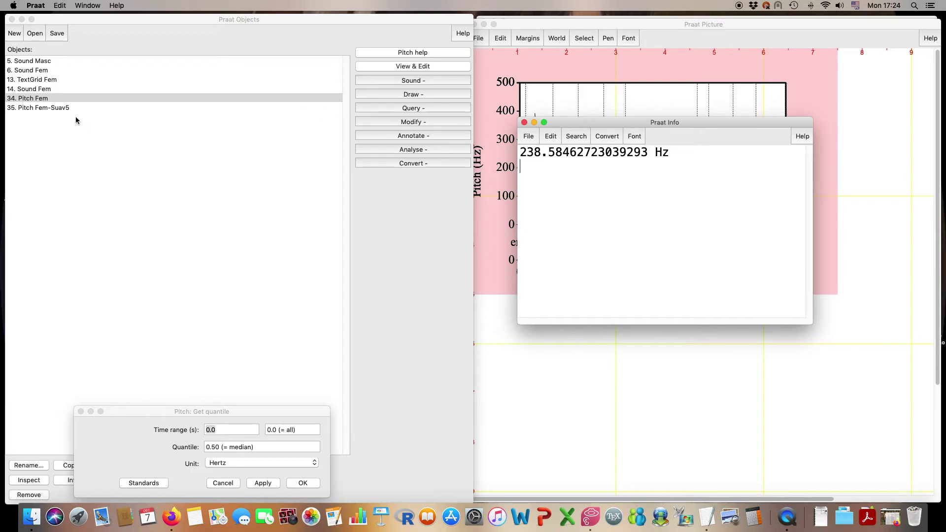
Note "244 Hz (média)" below the median in the Info window, leaving blank space between them
{"action": "key", "text": "Return"}
{"action": "key", "text": "Return"}
{"action": "type", "text": "244 Hz (média)"}
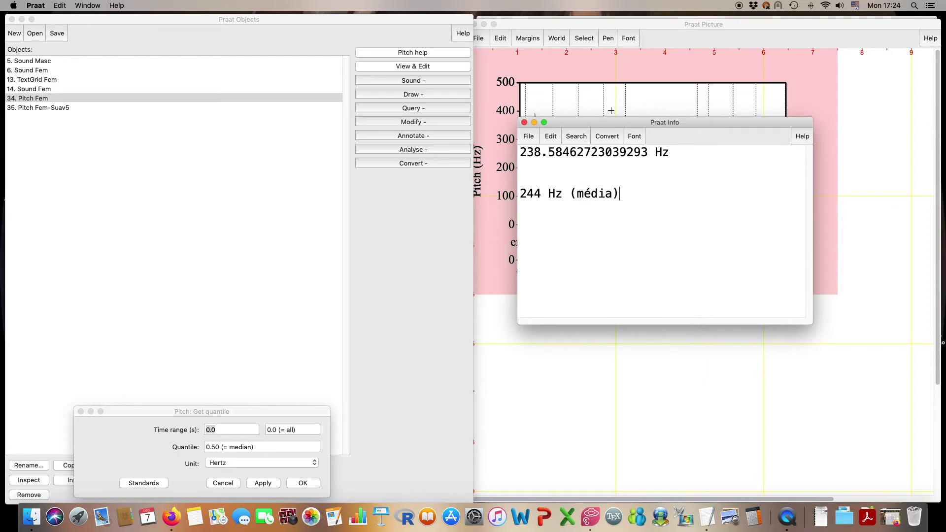
Copy the median and the mean note from the Info window into the empty TextEdit document
{"action": "left_click", "coordinate": [46, 108]}
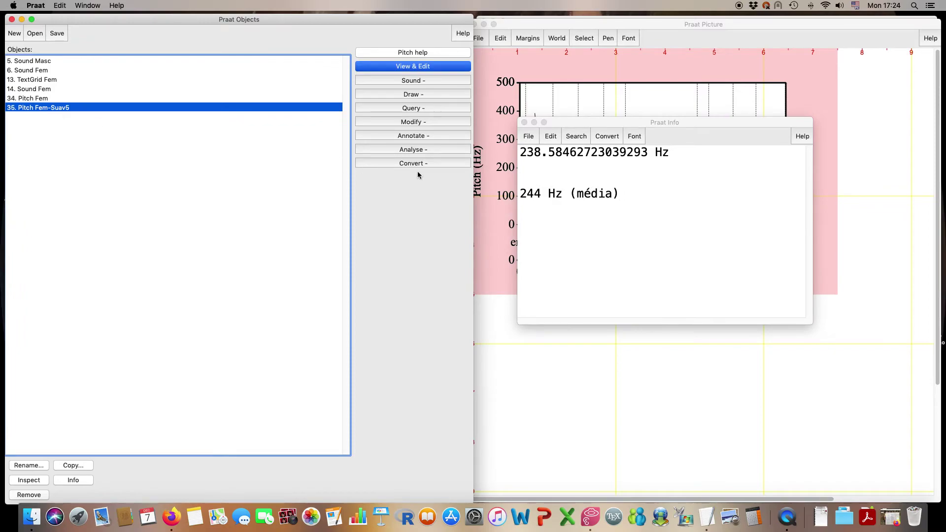
{"action": "left_click", "coordinate": [627, 198]}
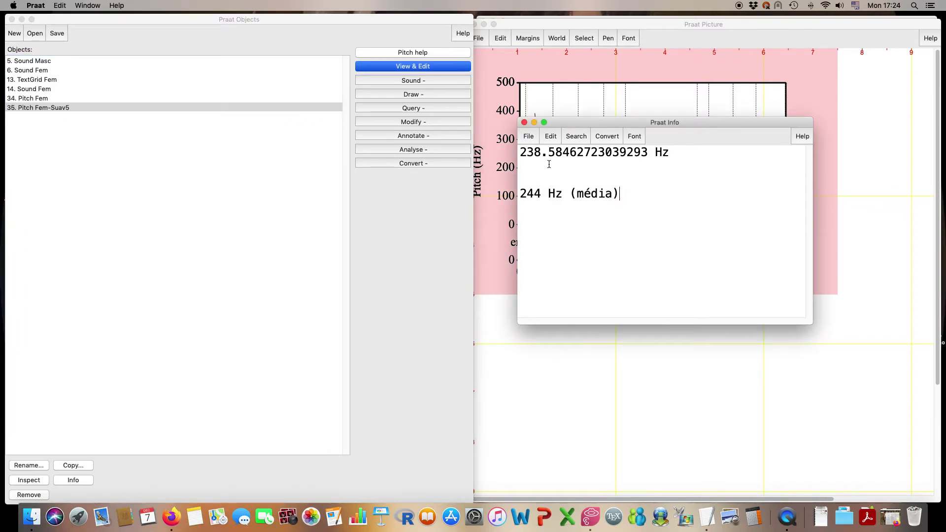
{"action": "left_click", "coordinate": [698, 519]}
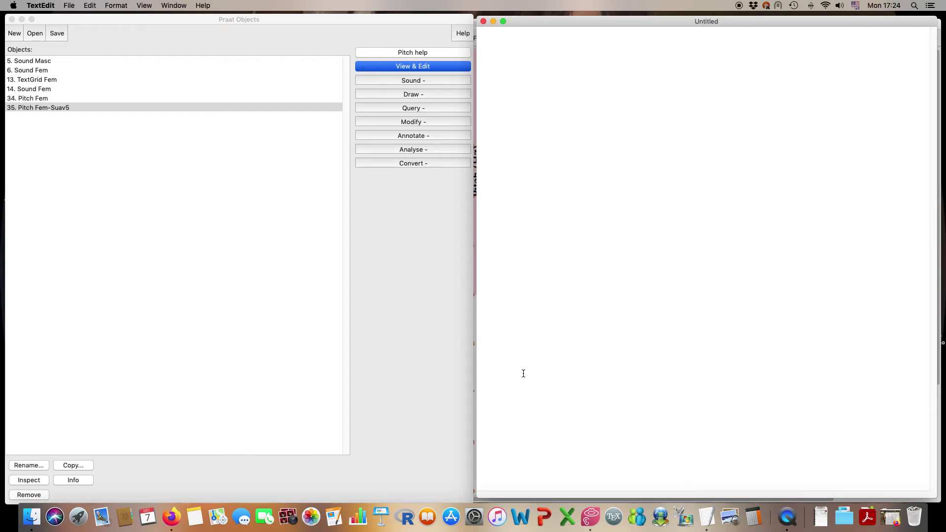
{"action": "left_click", "coordinate": [590, 517]}
{"action": "left_click_drag", "start_coordinate": [616, 197], "coordinate": [515, 151]}
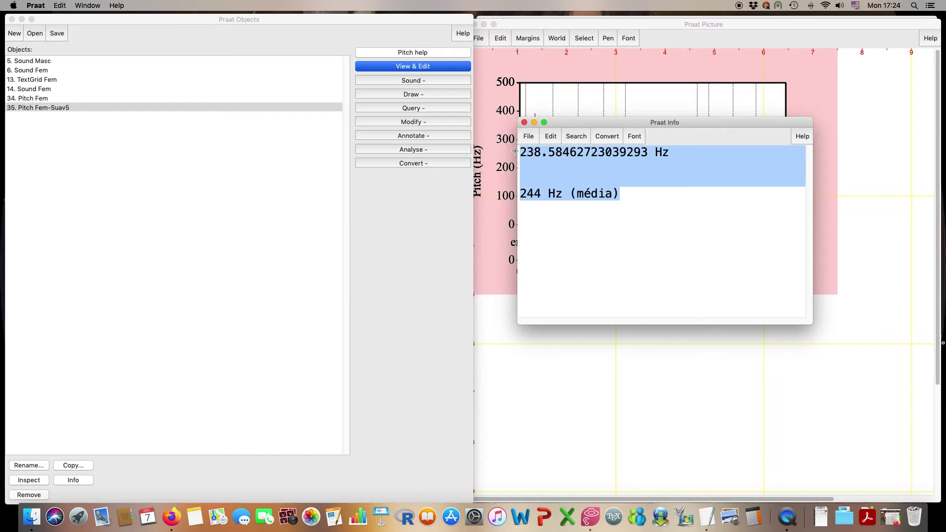
{"action": "key", "text": "super+c"}
{"action": "left_click", "coordinate": [706, 516]}
{"action": "key", "text": "super+v"}
Replace the unrounded median in the text document with 239 Hz and label it "(mediana)"
{"action": "left_click_drag", "start_coordinate": [545, 30], "coordinate": [488, 34]}
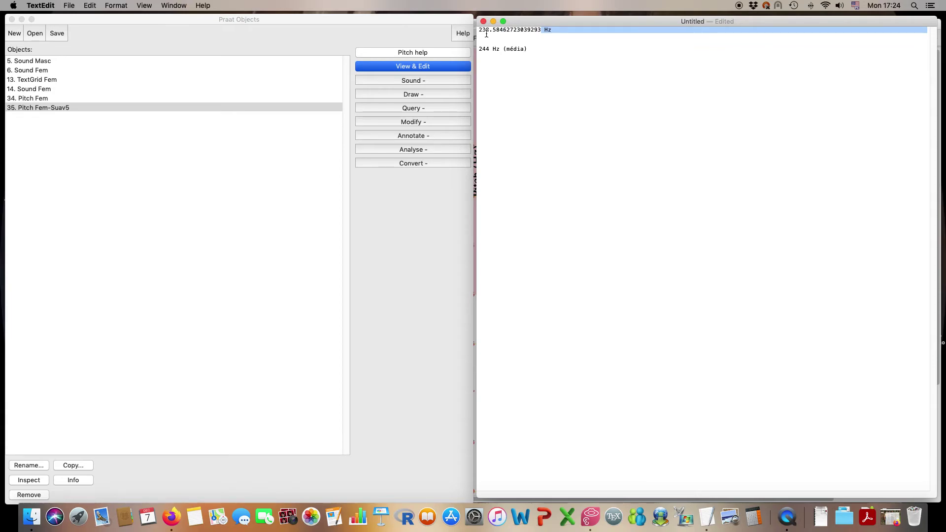
{"action": "left_click", "coordinate": [508, 30]}
{"action": "left_click_drag", "start_coordinate": [541, 31], "coordinate": [480, 31]}
{"action": "type", "text": "239 "}
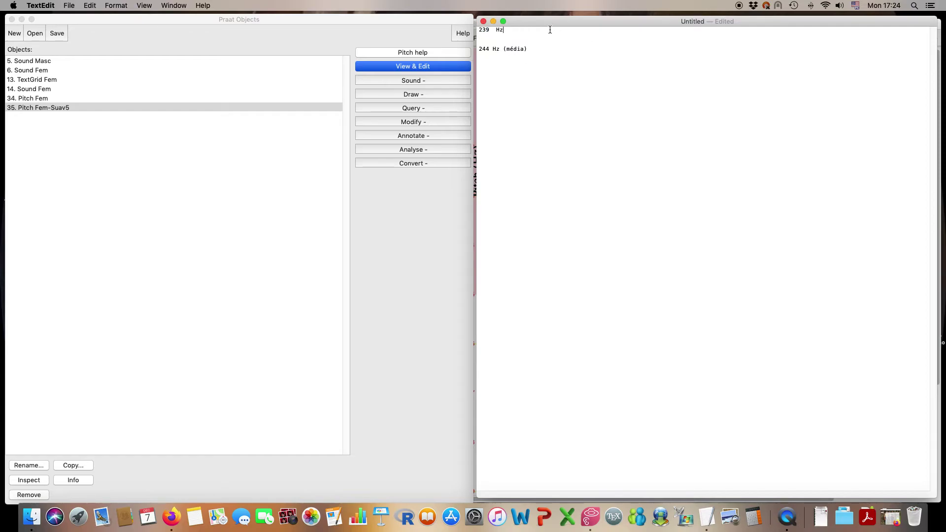
{"action": "type", "text": " Hz (mediana"}
Return to Praat, view 35. Pitch Fem-Suav5 in the pitch editor and close that editor
{"action": "left_click", "coordinate": [144, 119]}
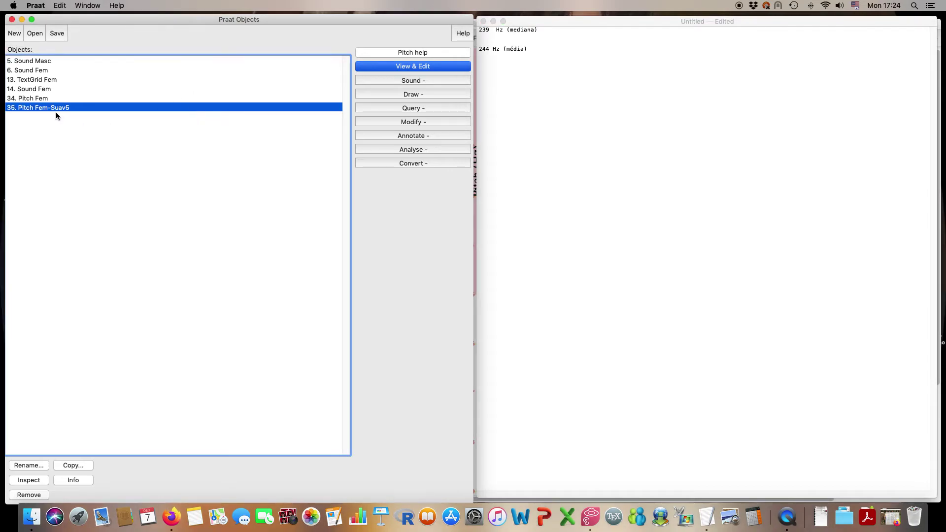
{"action": "left_click", "coordinate": [394, 66]}
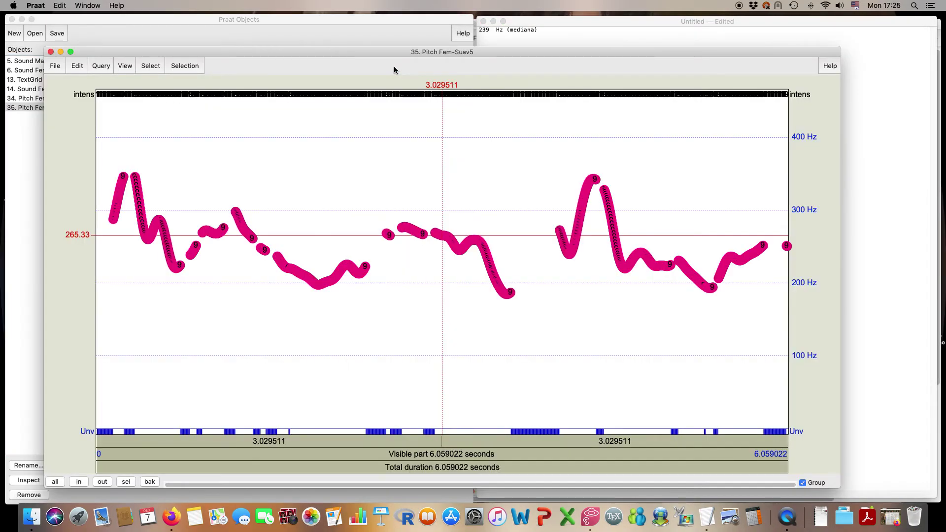
{"action": "left_click", "coordinate": [51, 52]}
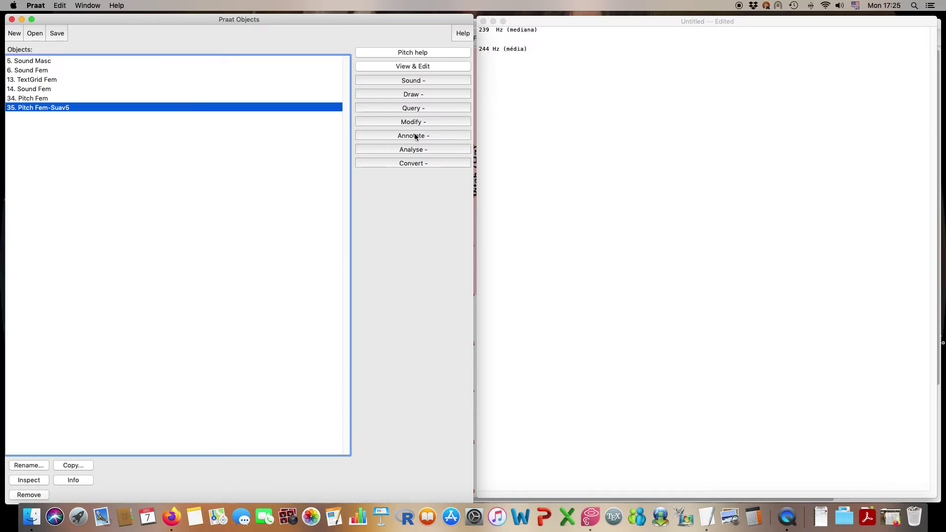
Get the mean pitch of 35. Pitch Fem-Suav5 with the default settings
{"action": "left_click", "coordinate": [417, 109]}
{"action": "mouse_move", "coordinate": [422, 131]}
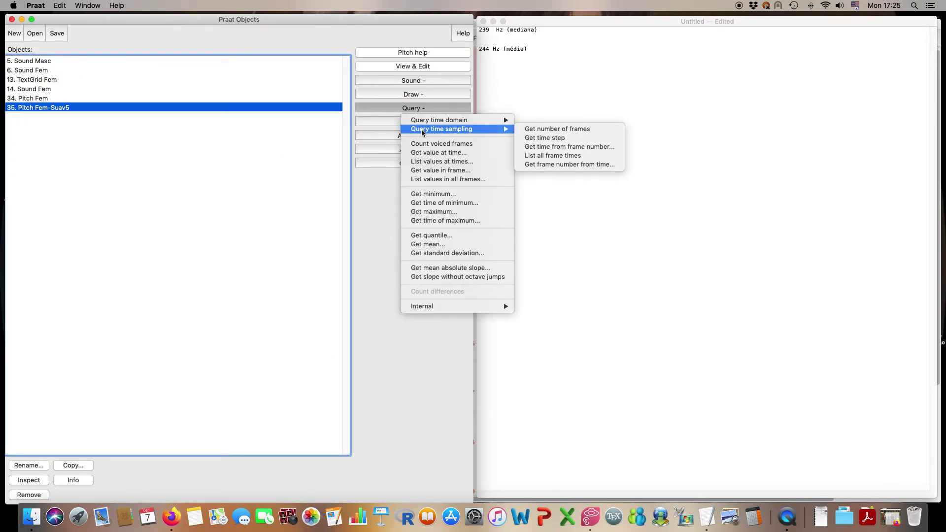
{"action": "left_click", "coordinate": [427, 245]}
{"action": "left_click", "coordinate": [295, 483]}
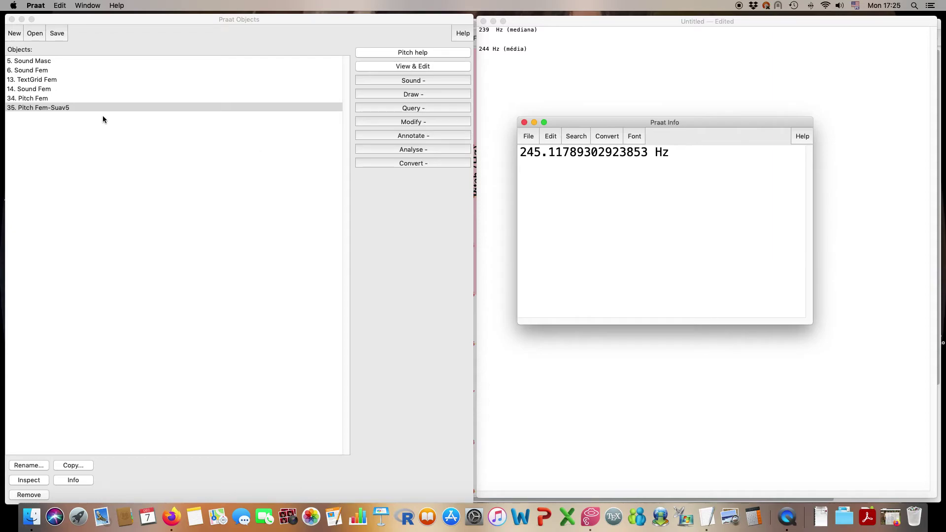
Get the 0.50 quantile (median) of 35. Pitch Fem-Suav5 over the whole recording in Hertz
{"action": "left_click", "coordinate": [422, 107]}
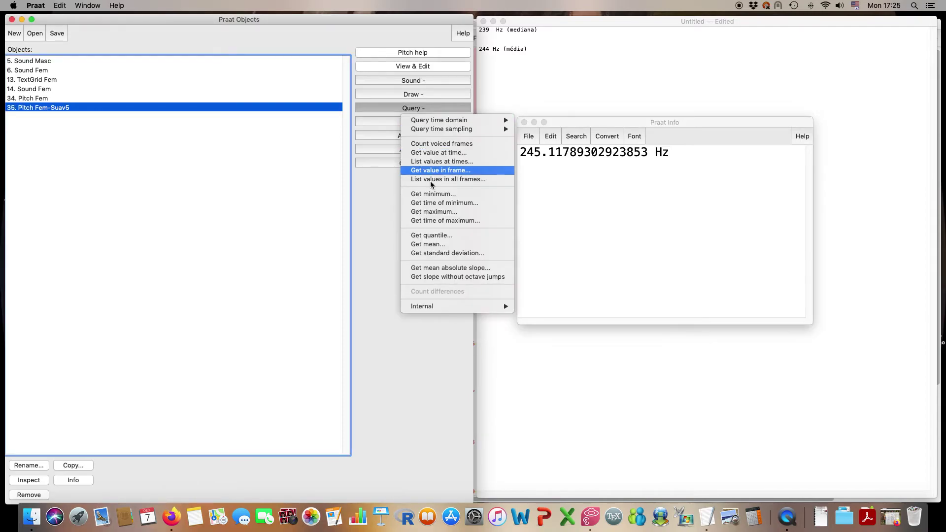
{"action": "left_click", "coordinate": [431, 236]}
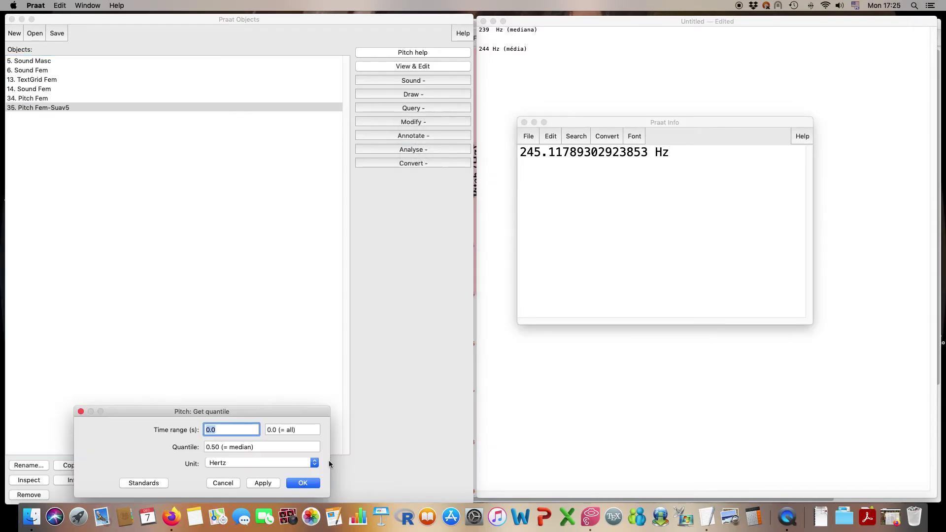
{"action": "left_click", "coordinate": [316, 483]}
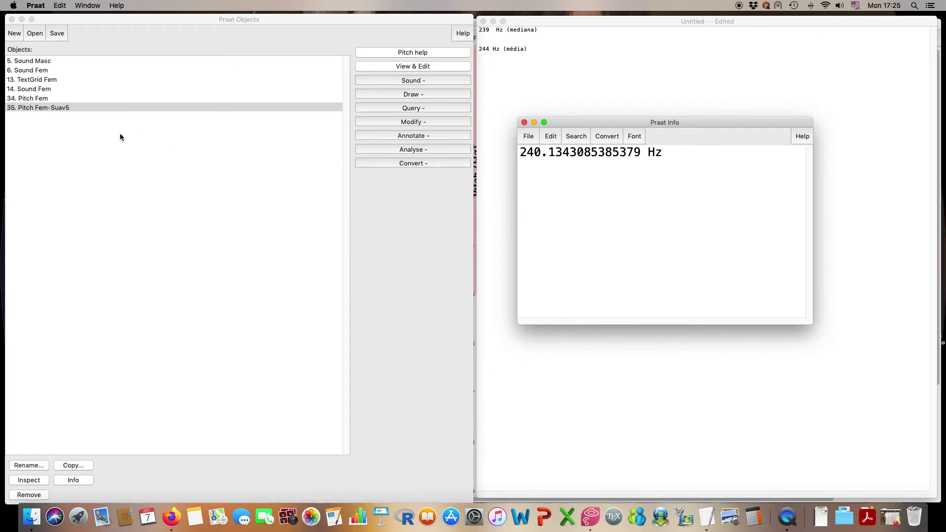
Get the standard deviation of 34. Pitch Fem over the whole recording in Hertz
{"action": "left_click", "coordinate": [50, 99]}
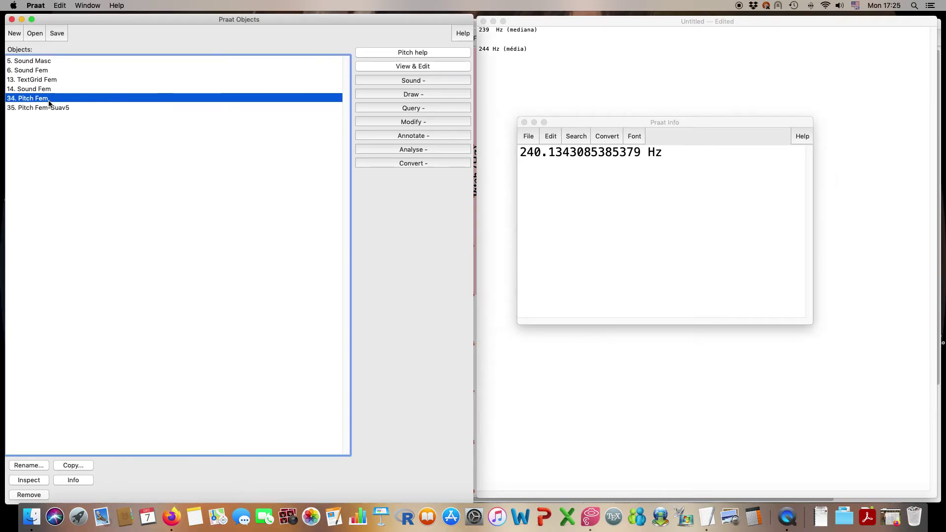
{"action": "left_click", "coordinate": [390, 110]}
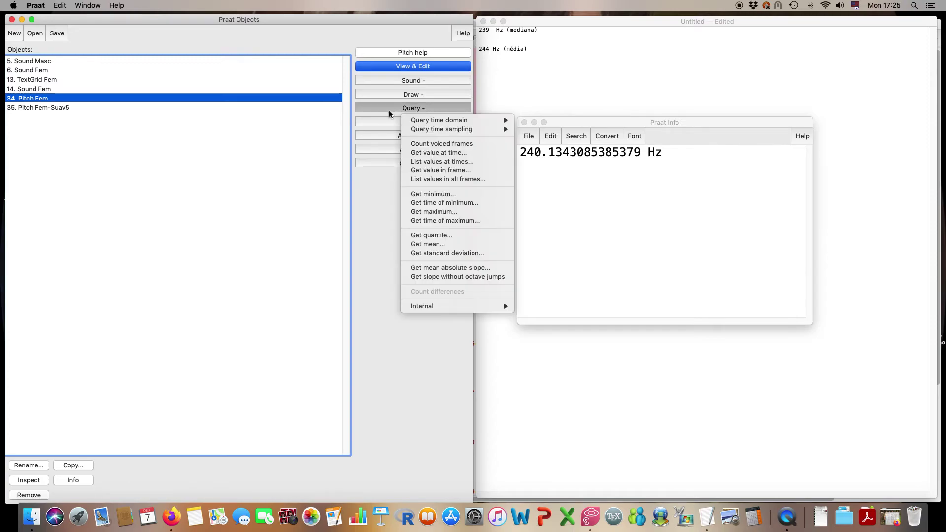
{"action": "left_click", "coordinate": [422, 253]}
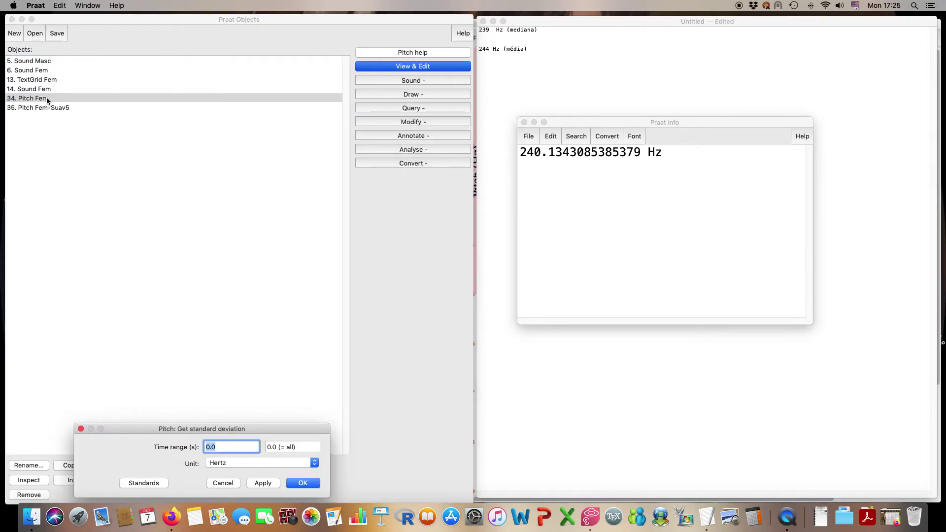
{"action": "left_click", "coordinate": [302, 483]}
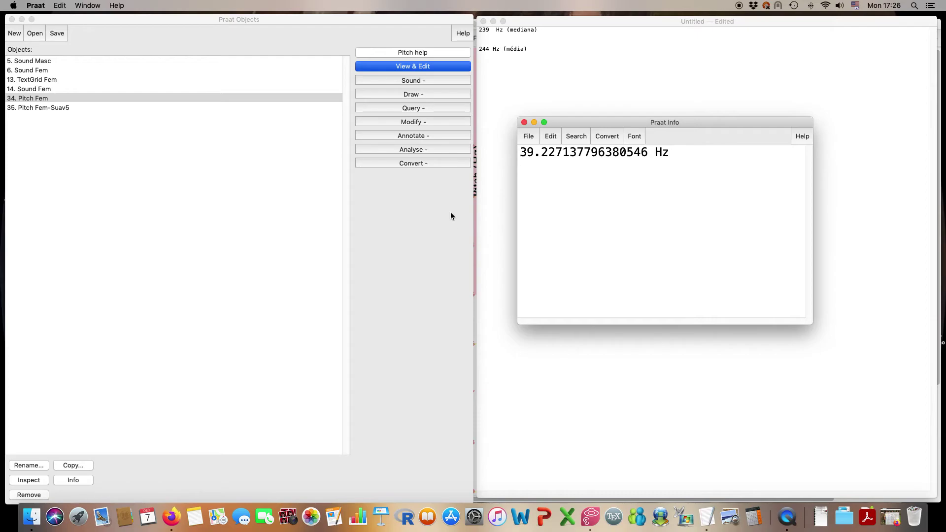
Get the standard deviation of 35. Pitch Fem-Suav5 with the same default settings
{"action": "left_click", "coordinate": [87, 109]}
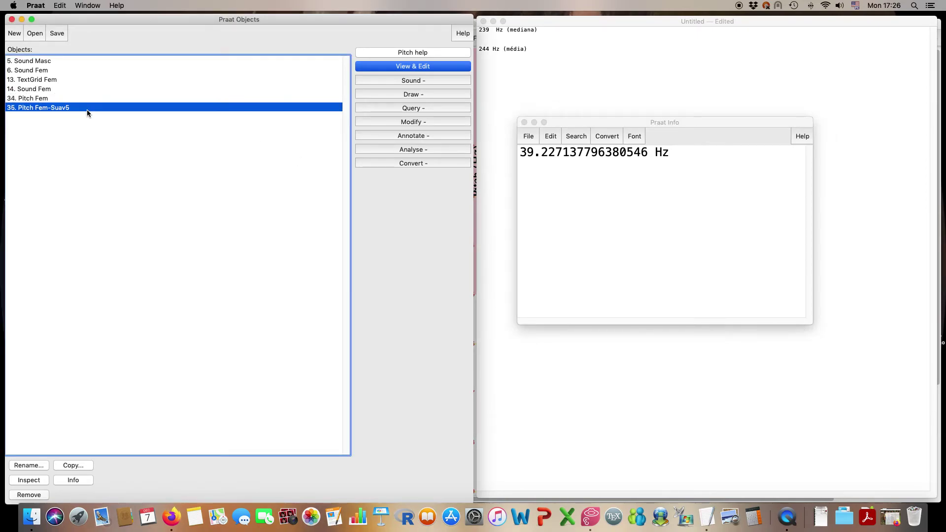
{"action": "left_click", "coordinate": [419, 110]}
{"action": "left_click", "coordinate": [437, 252]}
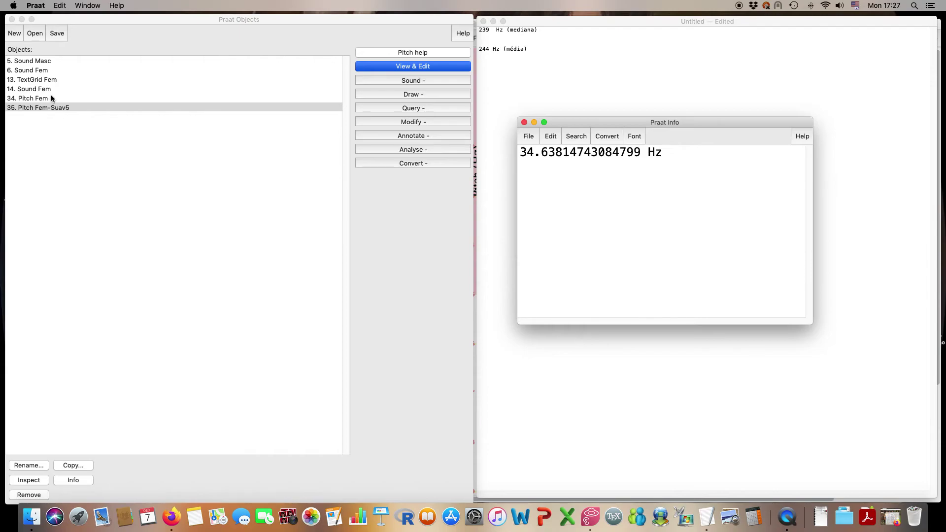
Get the minimum pitch of 34. Pitch Fem over the whole recording in Hertz with parabolic interpolation
{"action": "left_click", "coordinate": [51, 93]}
{"action": "left_click", "coordinate": [52, 97]}
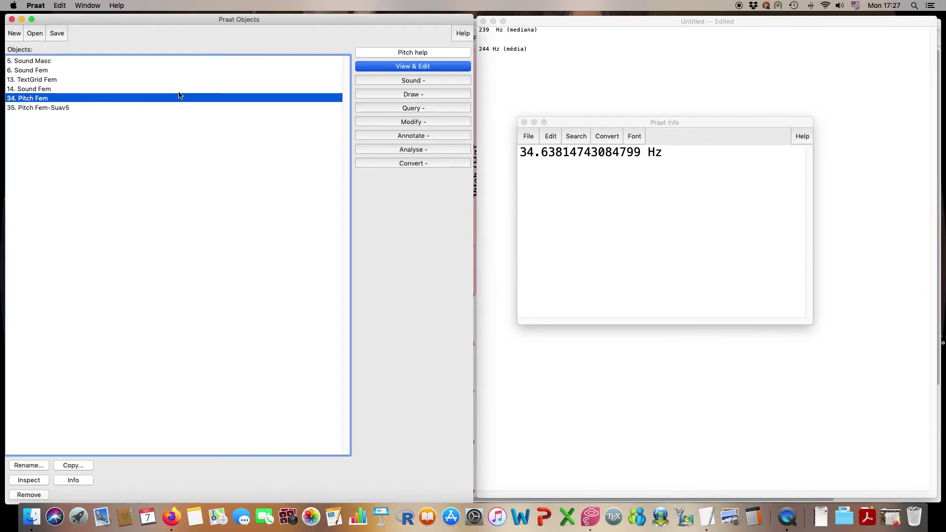
{"action": "left_click", "coordinate": [403, 109]}
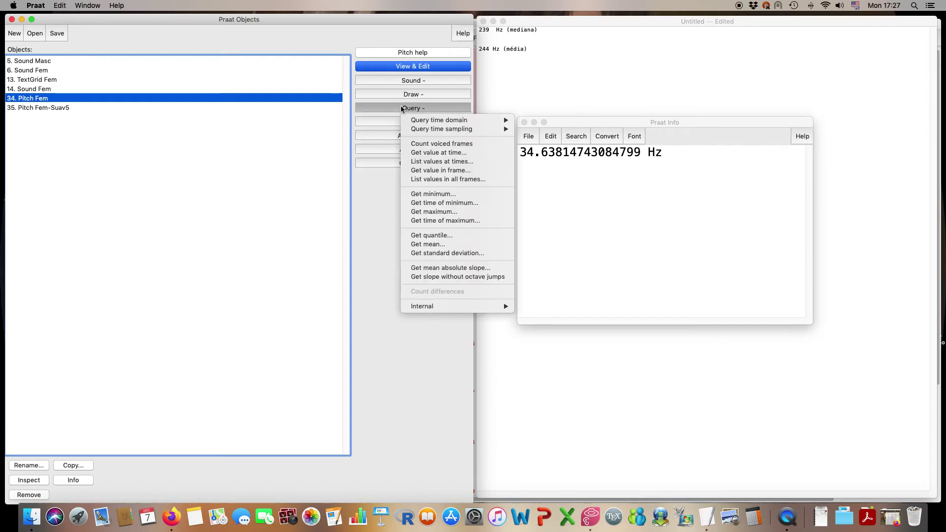
{"action": "left_click", "coordinate": [427, 195]}
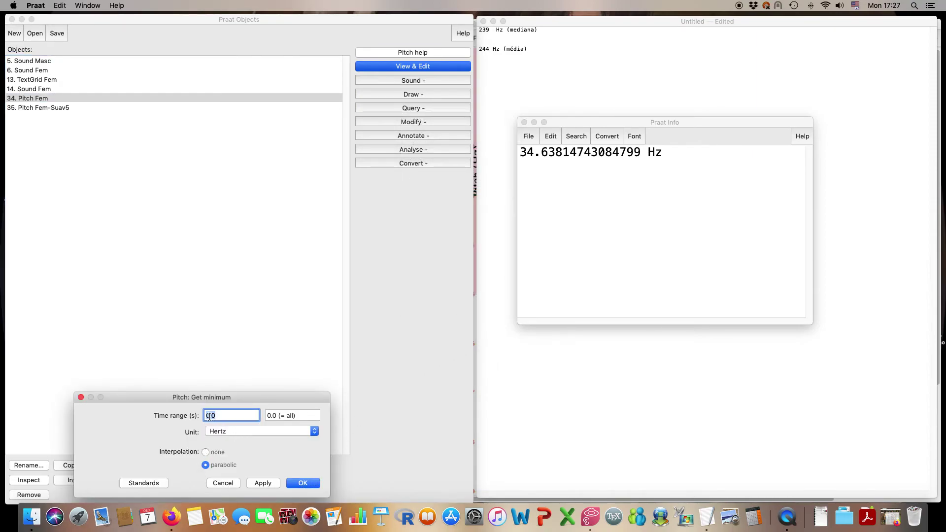
{"action": "left_click", "coordinate": [315, 432]}
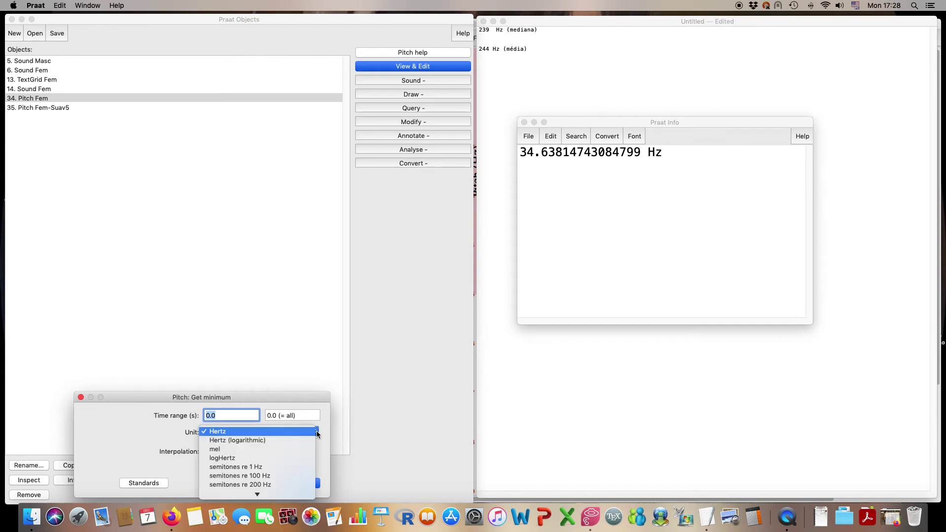
{"action": "left_click", "coordinate": [317, 431]}
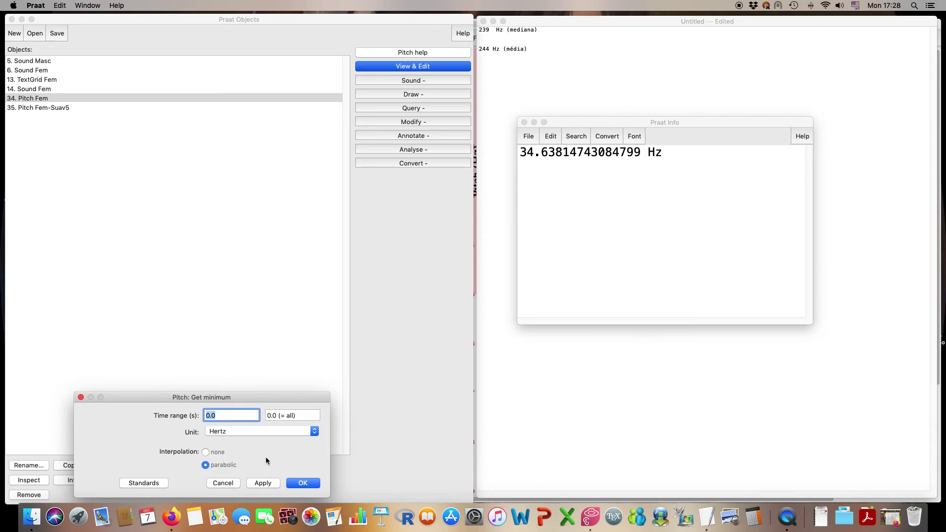
{"action": "left_click", "coordinate": [298, 485]}
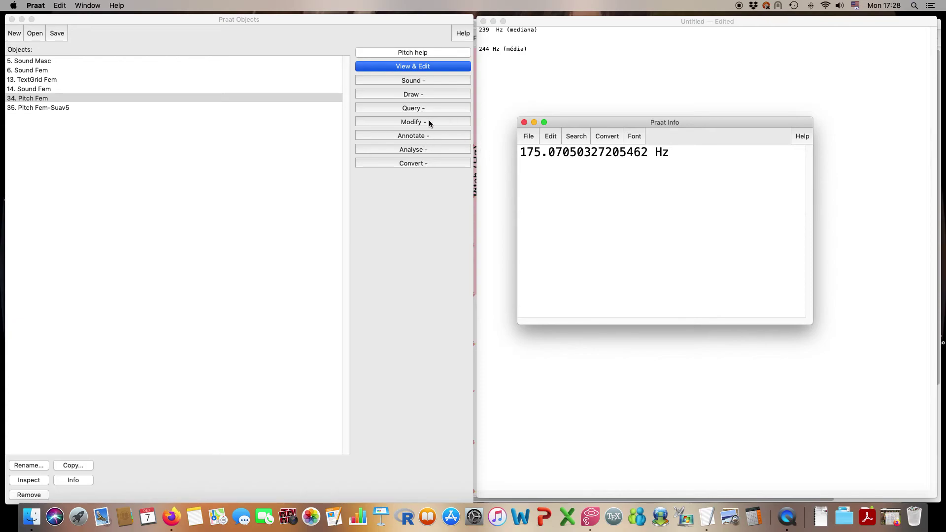
Get the maximum pitch of 34. Pitch Fem over the whole recording in Hertz with parabolic interpolation
{"action": "left_click", "coordinate": [413, 109]}
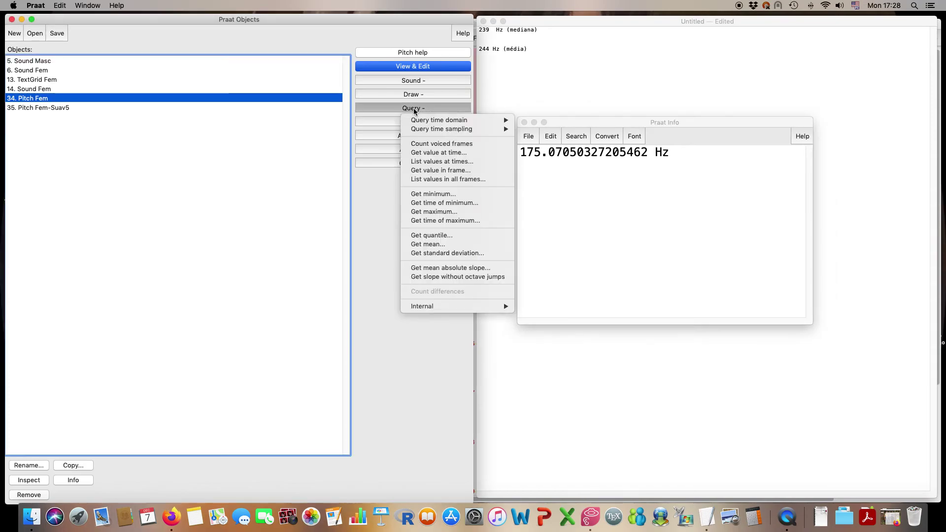
{"action": "left_click", "coordinate": [420, 216]}
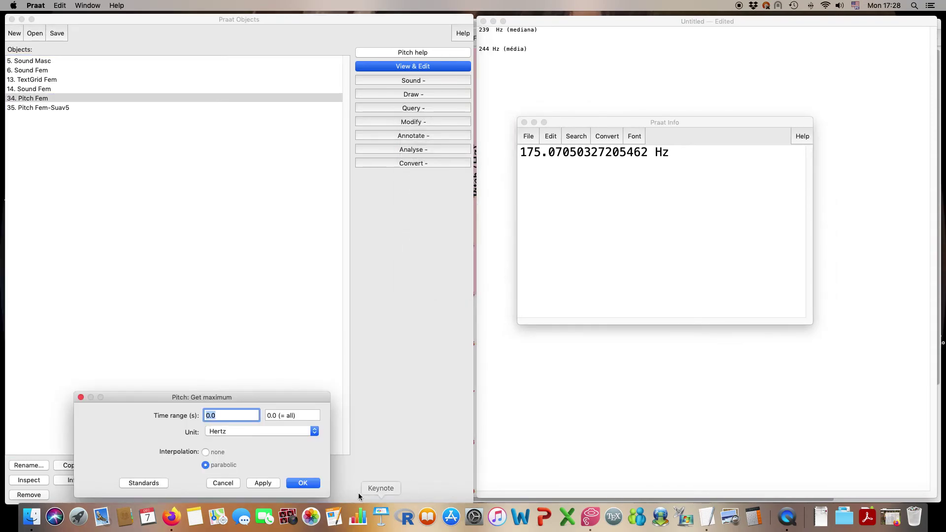
{"action": "left_click", "coordinate": [303, 483]}
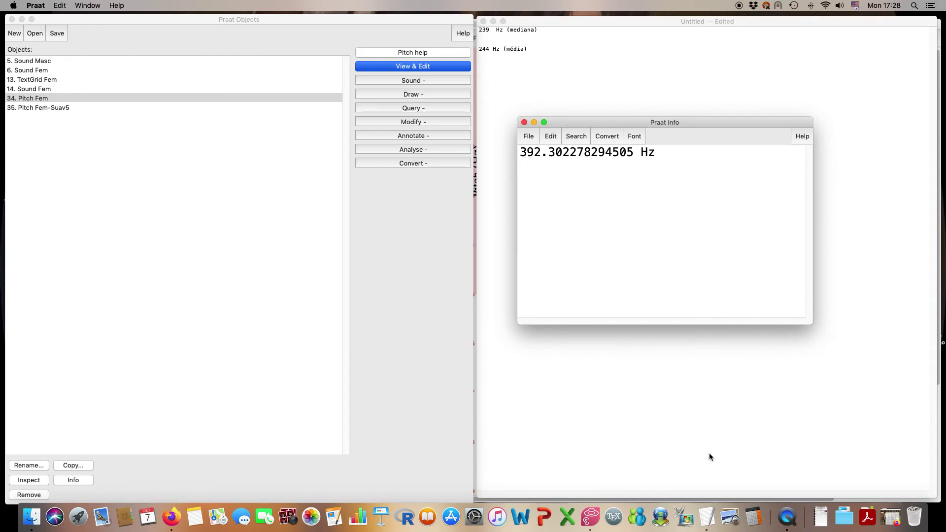
Switch to Calculator, subtract 175 from 392 to compute the pitch range in Hz, and close the calculator
{"action": "left_click", "coordinate": [755, 519]}
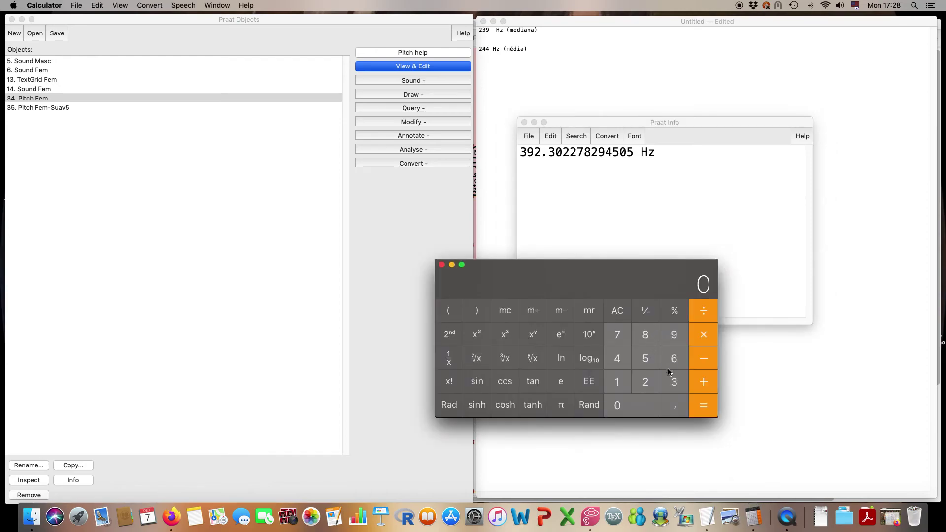
{"action": "left_click", "coordinate": [676, 382]}
{"action": "left_click", "coordinate": [679, 339]}
{"action": "left_click", "coordinate": [646, 384]}
{"action": "left_click", "coordinate": [704, 357]}
{"action": "left_click", "coordinate": [619, 383]}
{"action": "left_click", "coordinate": [617, 335]}
{"action": "left_click", "coordinate": [645, 358]}
{"action": "left_click", "coordinate": [695, 402]}
{"action": "left_click", "coordinate": [442, 265]}
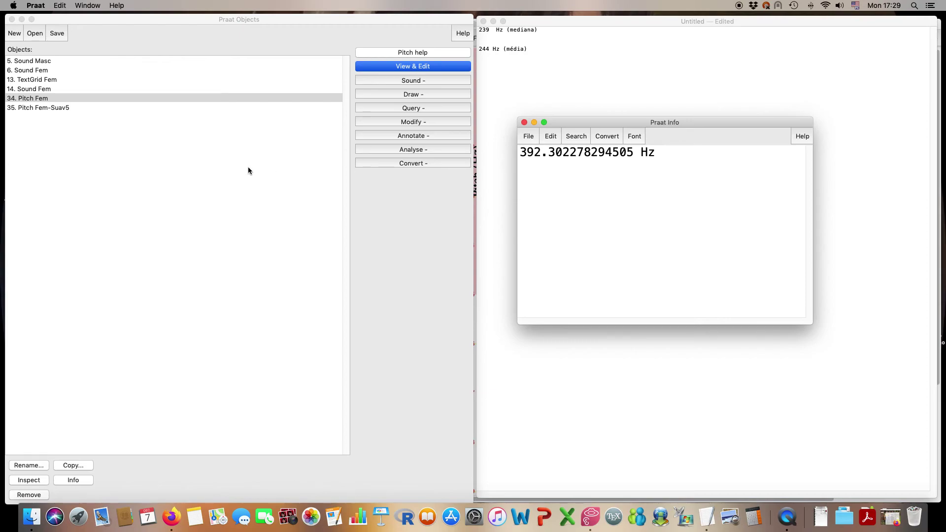
Get the 0.01 quantile of 34. Pitch Fem over the whole recording in Hertz
{"action": "left_click", "coordinate": [50, 102]}
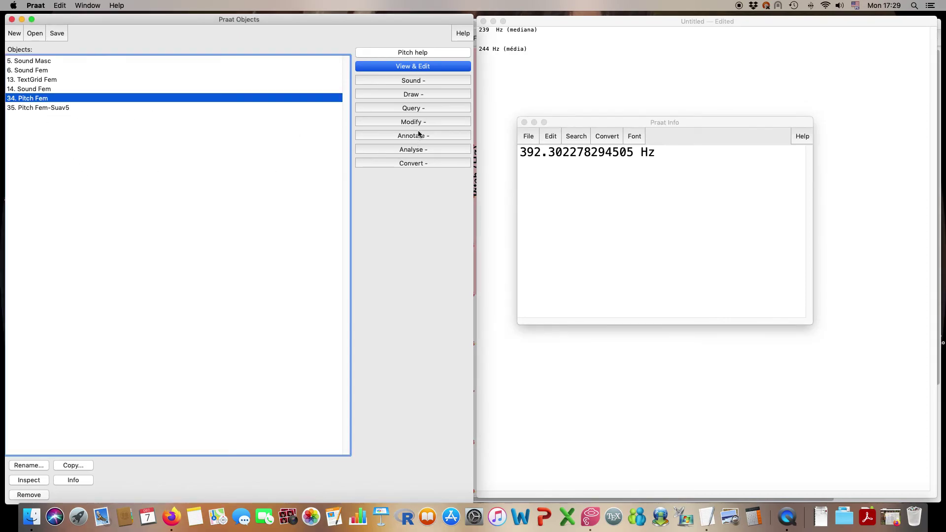
{"action": "left_click", "coordinate": [424, 108]}
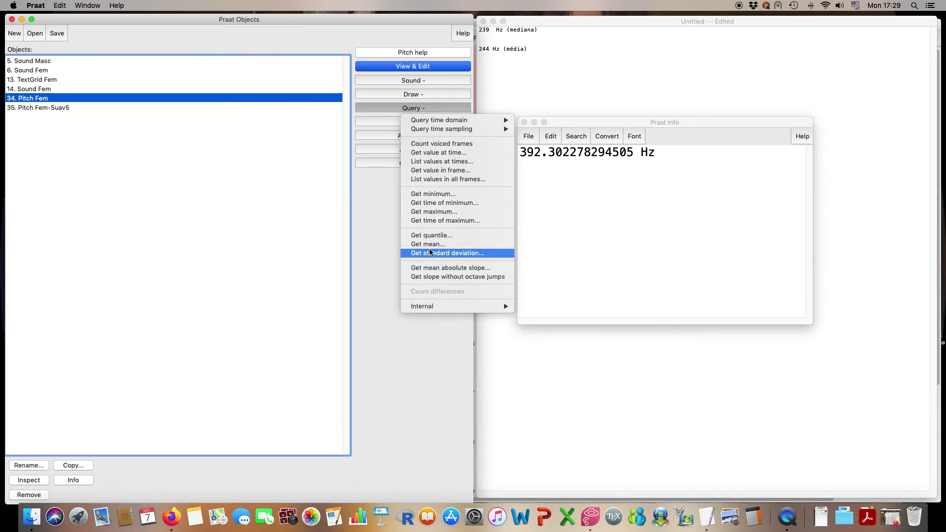
{"action": "left_click", "coordinate": [363, 347]}
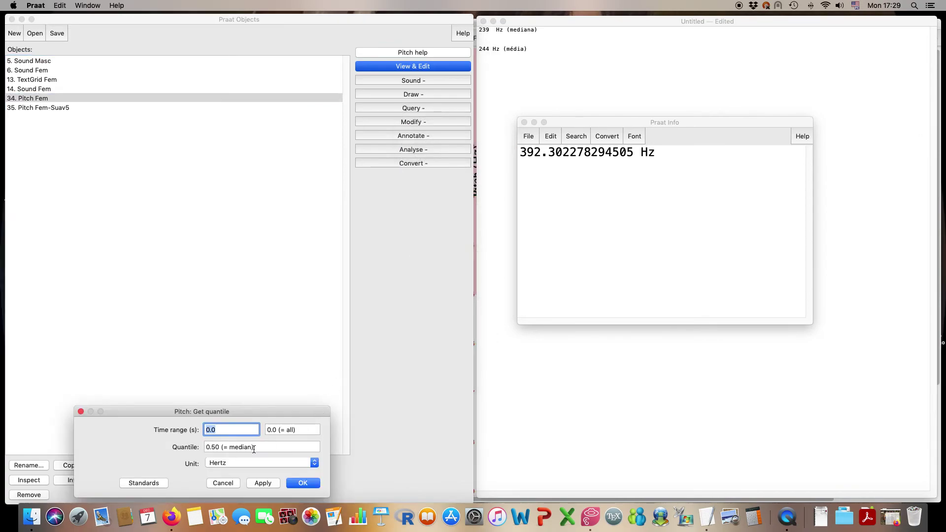
{"action": "left_click_drag", "start_coordinate": [261, 448], "coordinate": [218, 462]}
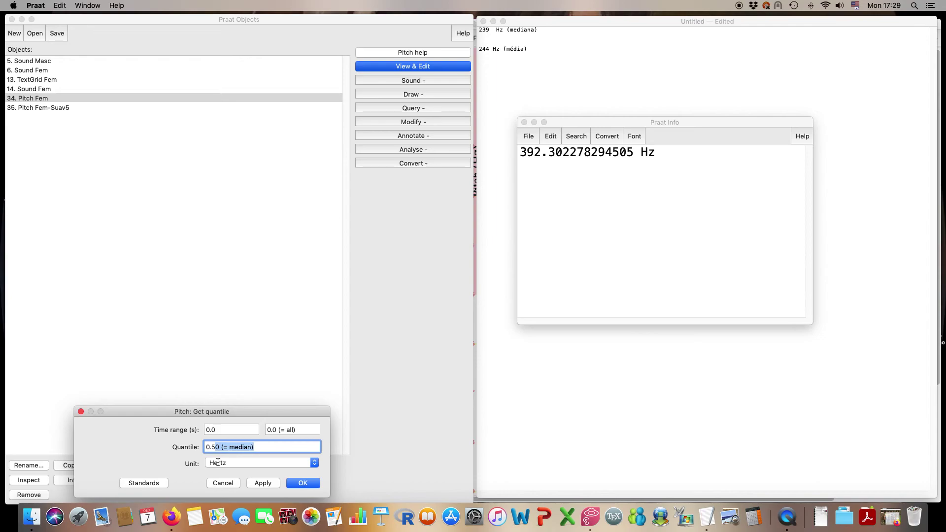
{"action": "key", "text": "BackSpace"}
{"action": "key", "text": "BackSpace"}
{"action": "type", "text": "01"}
{"action": "left_click", "coordinate": [313, 487]}
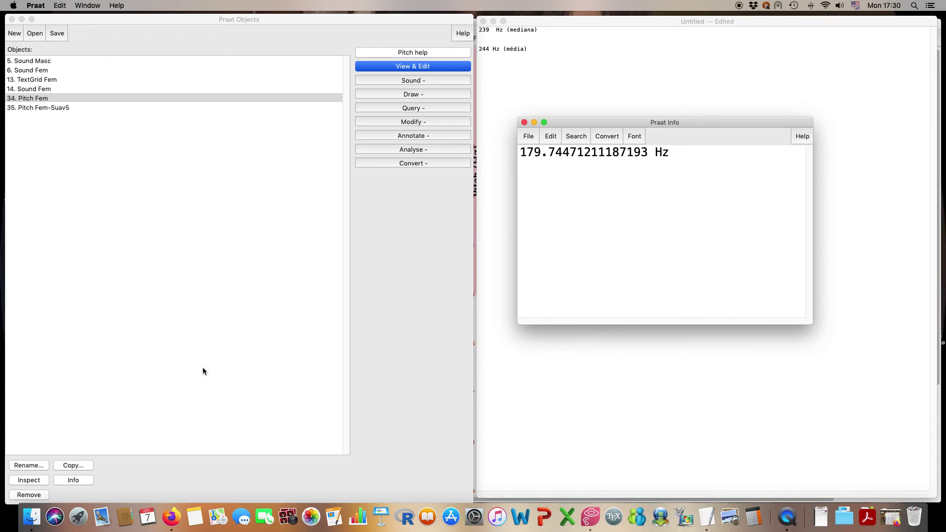
Get the 0.99 quantile of 34. Pitch Fem over the whole recording in Hertz
{"action": "left_click", "coordinate": [411, 109]}
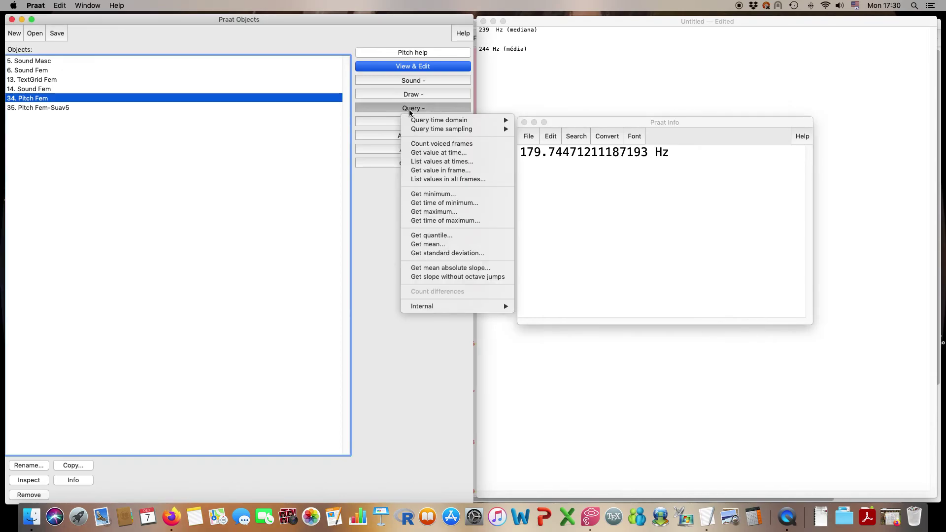
{"action": "left_click", "coordinate": [425, 236]}
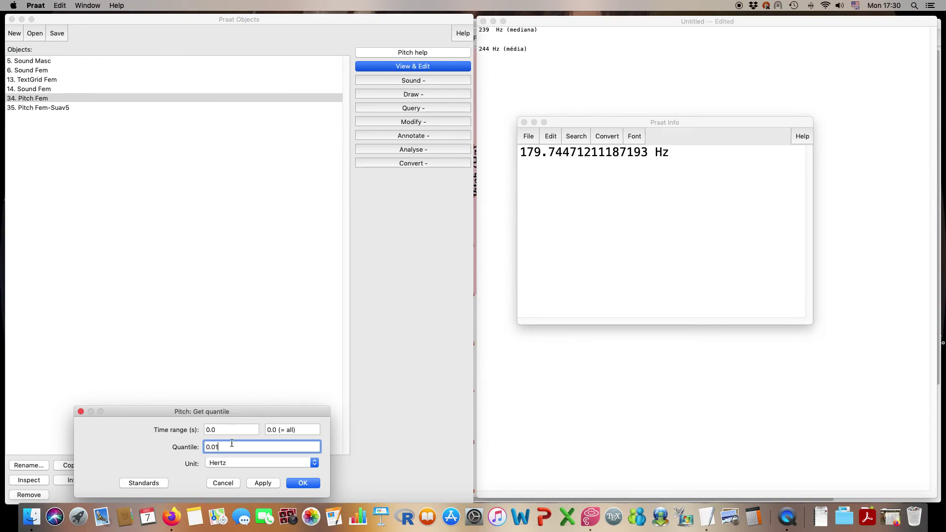
{"action": "key", "text": "BackSpace"}
{"action": "key", "text": "BackSpace"}
{"action": "type", "text": "99"}
{"action": "left_click", "coordinate": [302, 483]}
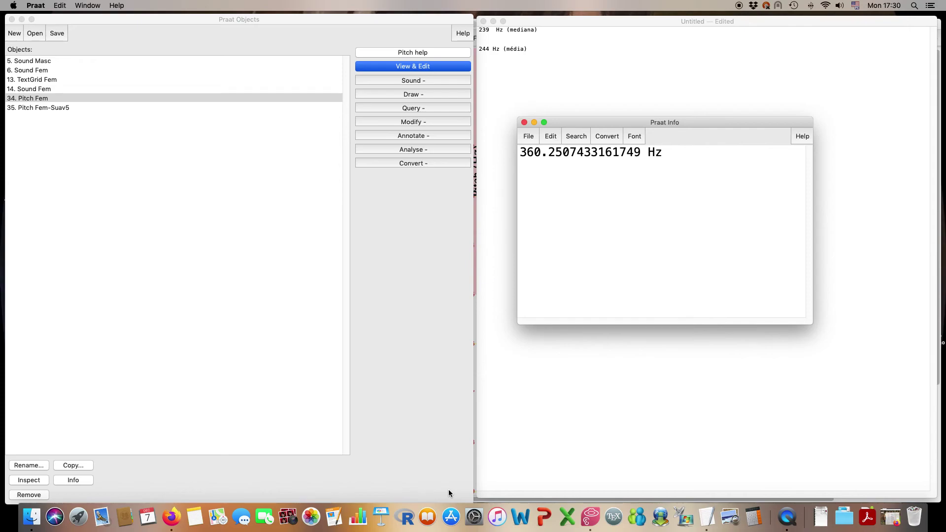
Repeat the 0.99 quantile query on 34. Pitch Fem with the same settings
{"action": "left_click", "coordinate": [408, 110]}
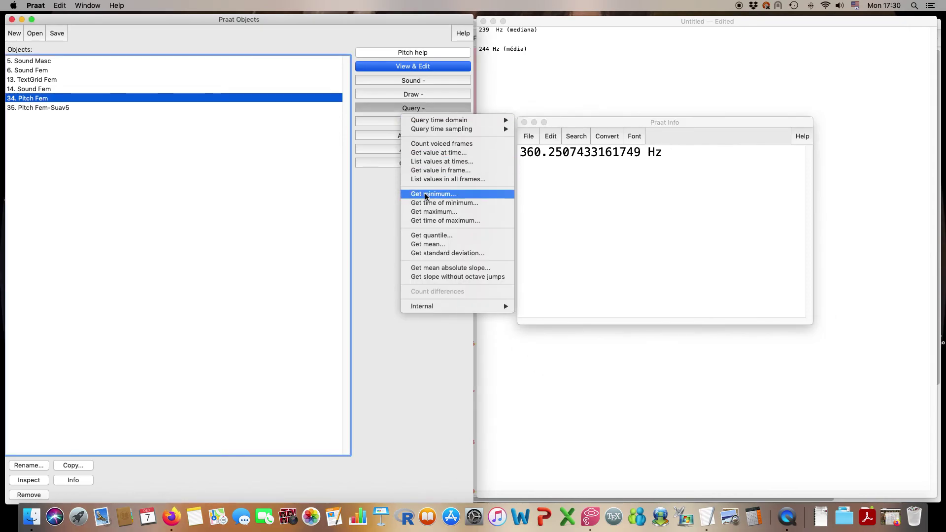
{"action": "left_click", "coordinate": [434, 237]}
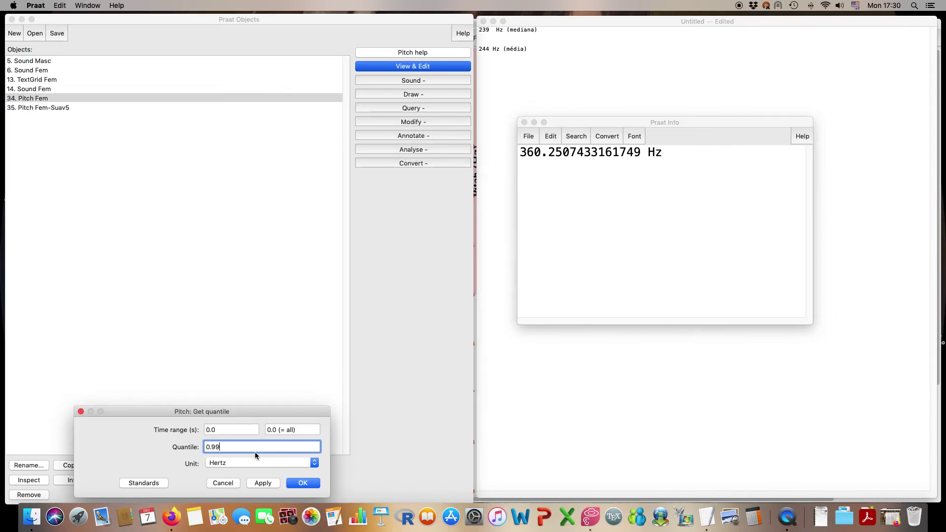
{"action": "left_click", "coordinate": [301, 483]}
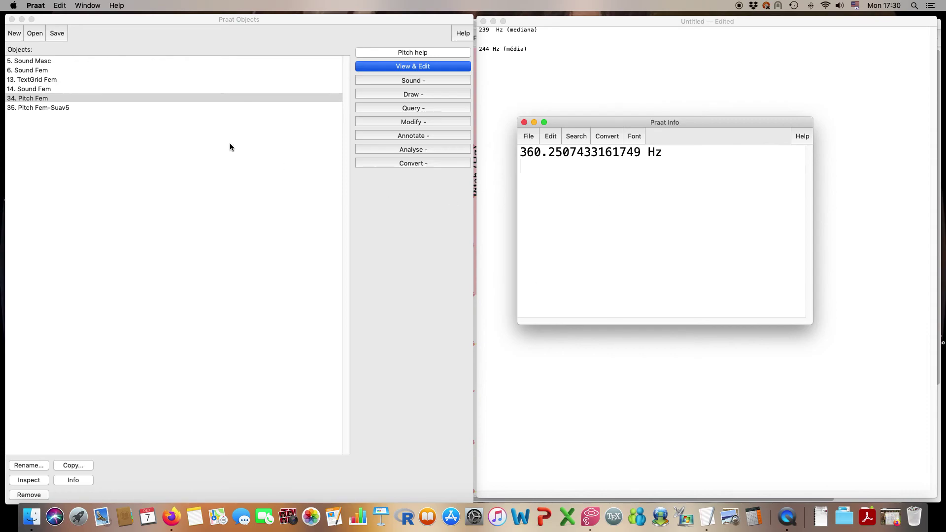
Open 34. Pitch Fem in the pitch editor, show only about the first 0.76 s, and place the cursor on the highest pitch point
{"action": "left_click", "coordinate": [393, 68]}
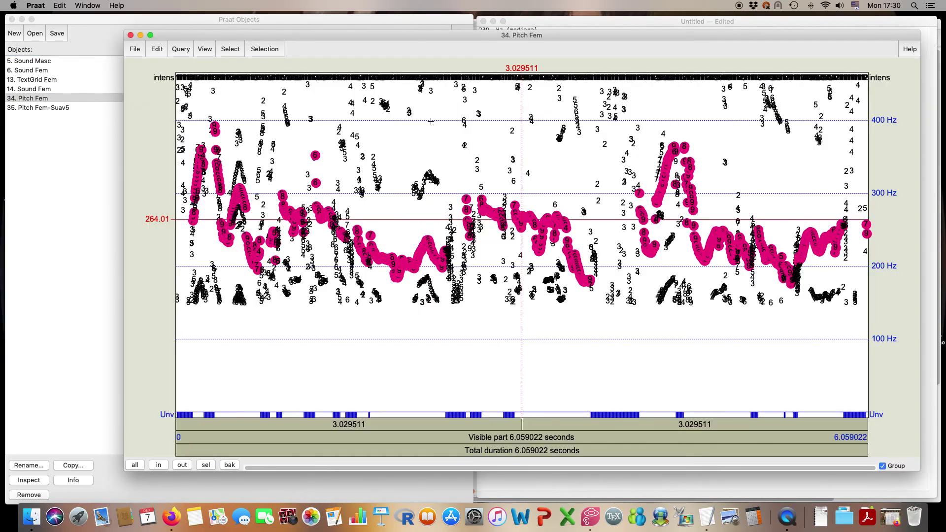
{"action": "left_click", "coordinate": [217, 131]}
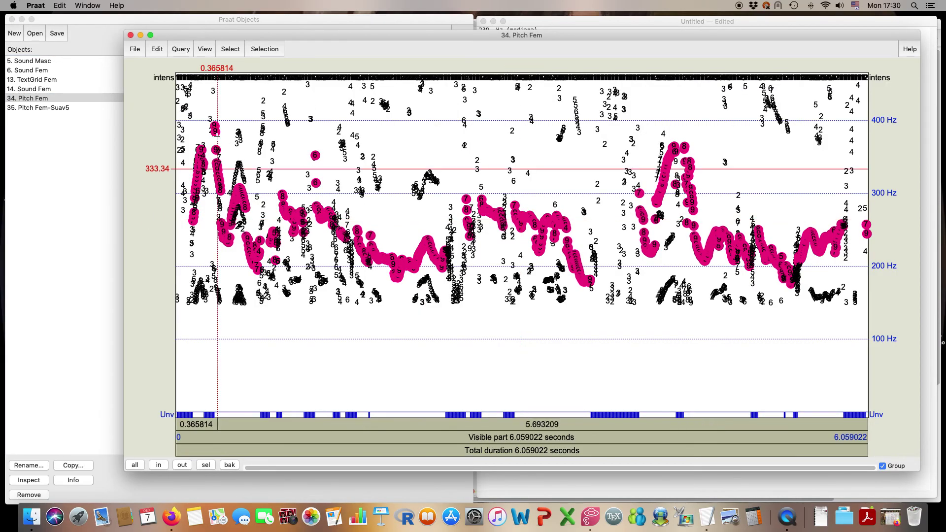
{"action": "left_click", "coordinate": [217, 127]}
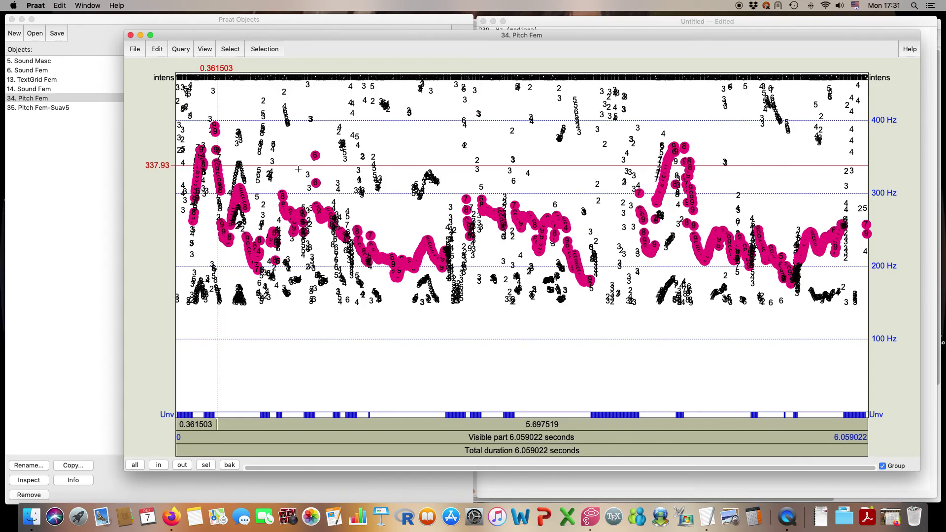
{"action": "left_click", "coordinate": [263, 143]}
{"action": "left_click", "coordinate": [158, 170], "text": "shift"}
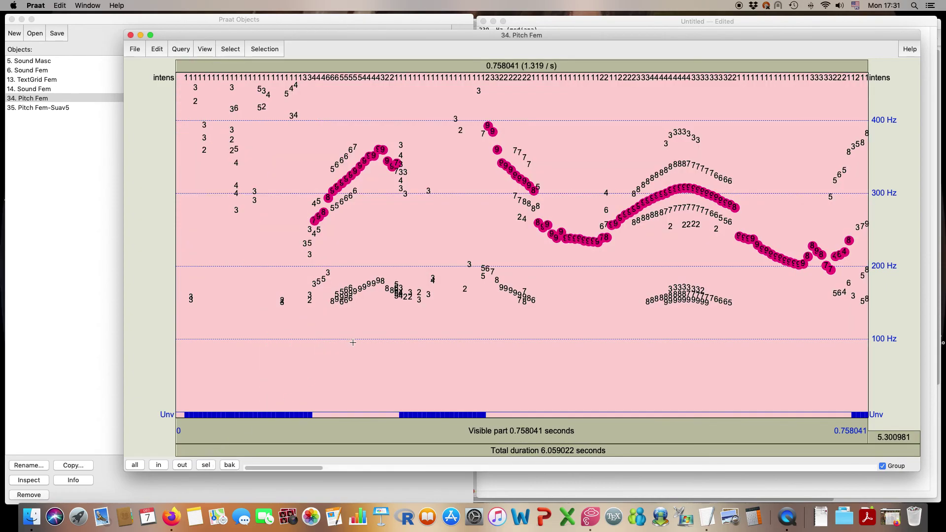
{"action": "left_click", "coordinate": [206, 464]}
{"action": "left_click", "coordinate": [488, 126]}
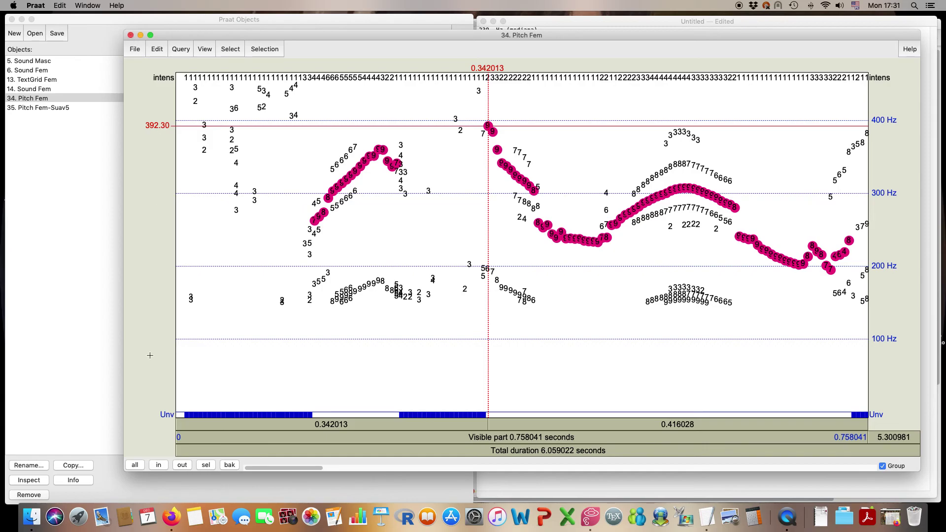
Show about the first 1.7 s of the contour and place the cursor just after the highest pitch point
{"action": "left_click", "coordinate": [182, 466]}
{"action": "left_click", "coordinate": [182, 467]}
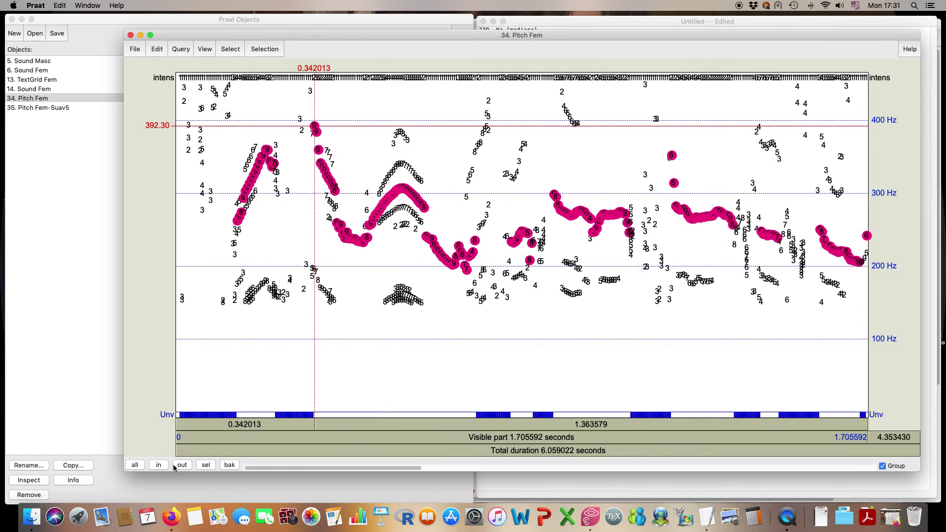
{"action": "left_click", "coordinate": [316, 131]}
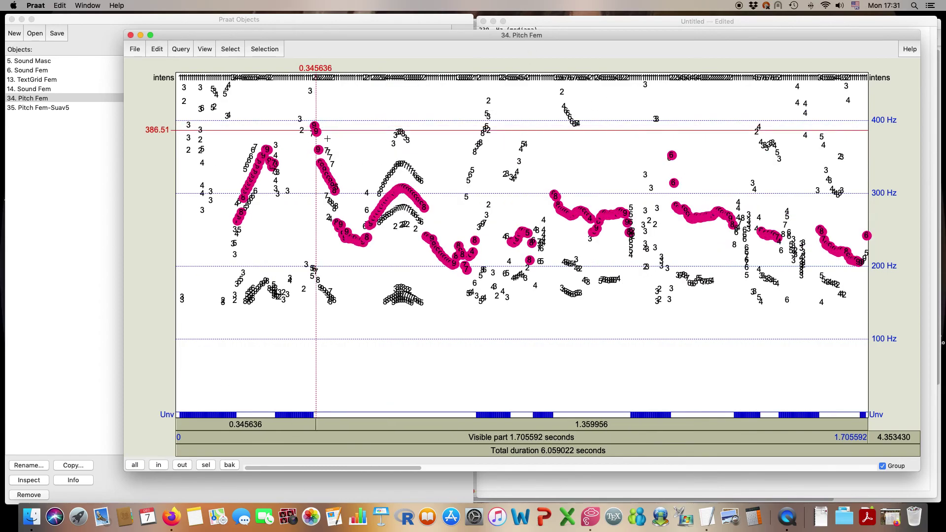
Show the whole 34. Pitch Fem contour, inspect its two earliest peaks with the cursor, and close the pitch editor
{"action": "left_click", "coordinate": [327, 138]}
{"action": "left_click", "coordinate": [135, 464]}
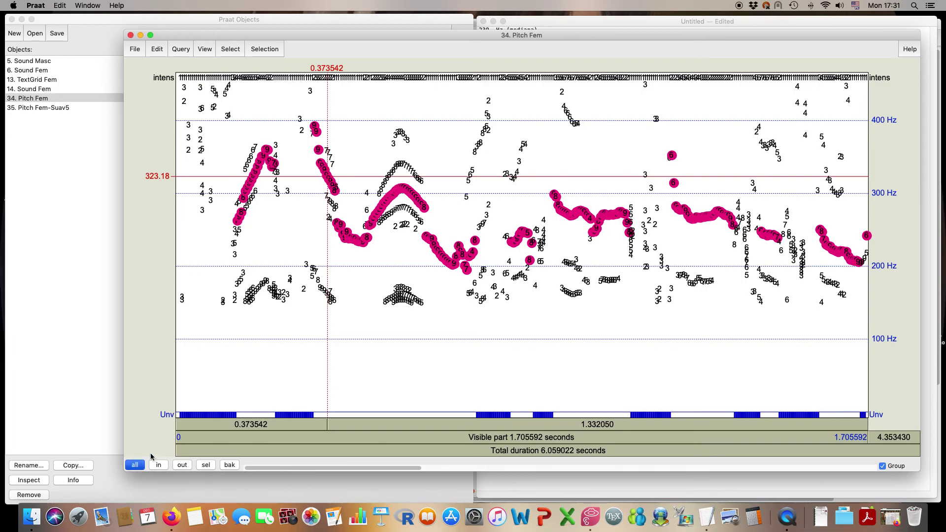
{"action": "left_click", "coordinate": [223, 234]}
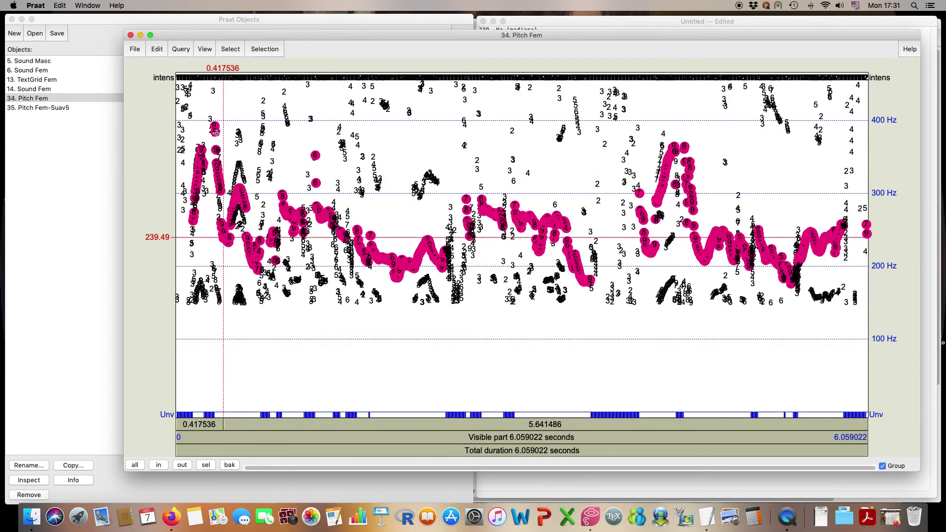
{"action": "left_click", "coordinate": [216, 152]}
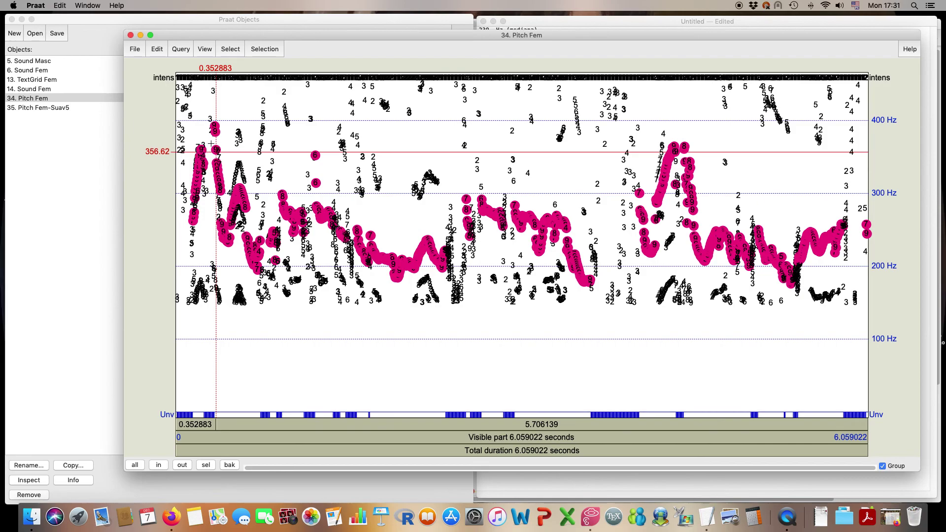
{"action": "left_click", "coordinate": [197, 147]}
{"action": "left_click", "coordinate": [210, 139]}
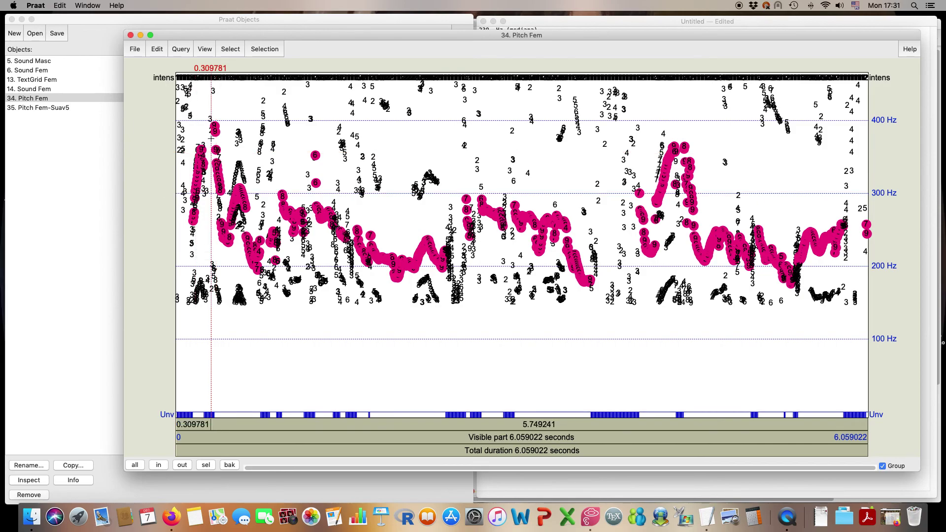
{"action": "left_click", "coordinate": [198, 150]}
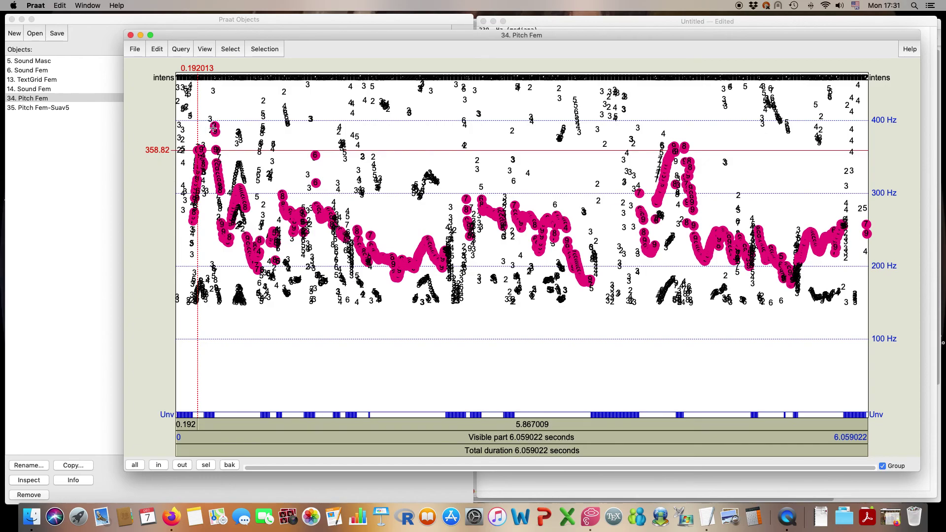
{"action": "left_click", "coordinate": [131, 35]}
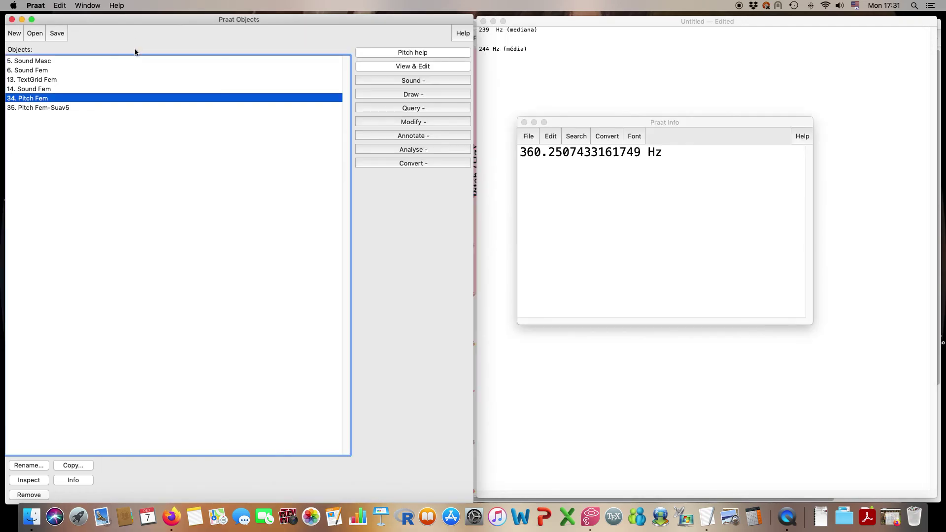
Open 6. Sound Fem together with 13. TextGrid Fem, zoom to about 0.06–0.74 s around "em seguida", and play that part
{"action": "left_click", "coordinate": [43, 80]}
{"action": "left_click", "coordinate": [44, 71], "text": "super"}
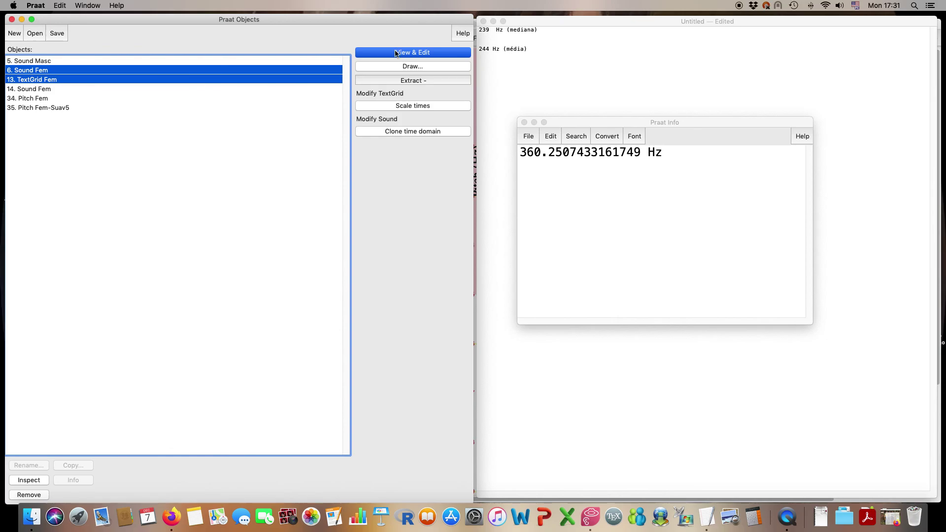
{"action": "left_click", "coordinate": [396, 53]}
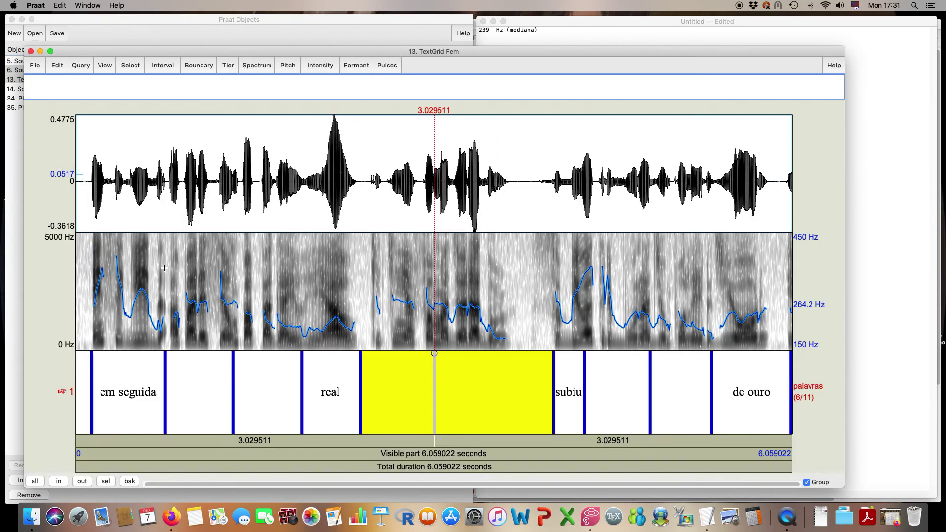
{"action": "left_click_drag", "start_coordinate": [163, 269], "coordinate": [83, 280]}
{"action": "left_click", "coordinate": [111, 481]}
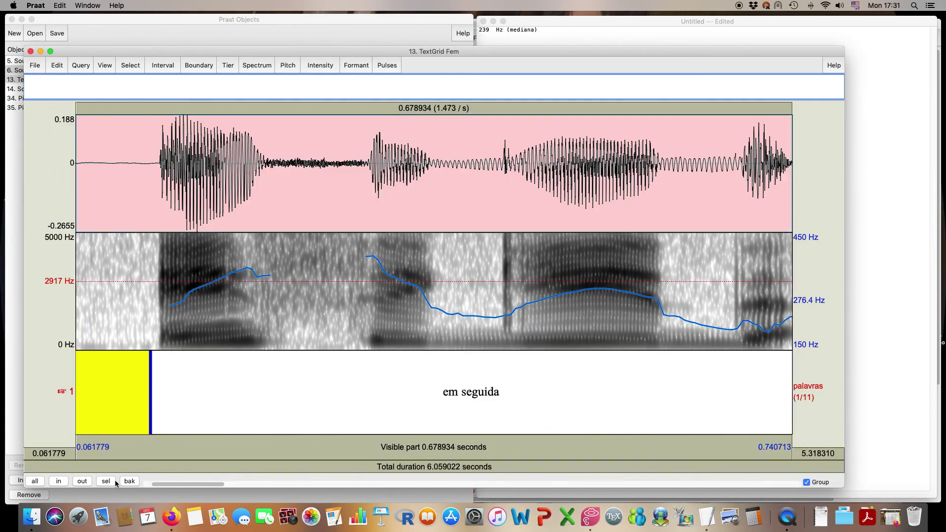
{"action": "left_click", "coordinate": [287, 452]}
{"action": "left_click", "coordinate": [287, 453]}
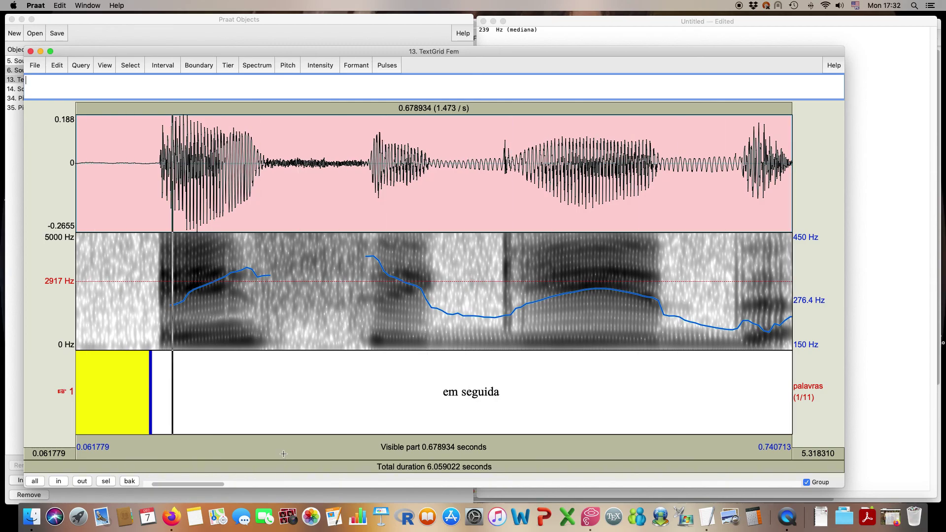
Zoom in on about 0.32–0.37 s within "em seguida" and place the cursor on the highest pitch point
{"action": "left_click_drag", "start_coordinate": [349, 327], "coordinate": [402, 322]}
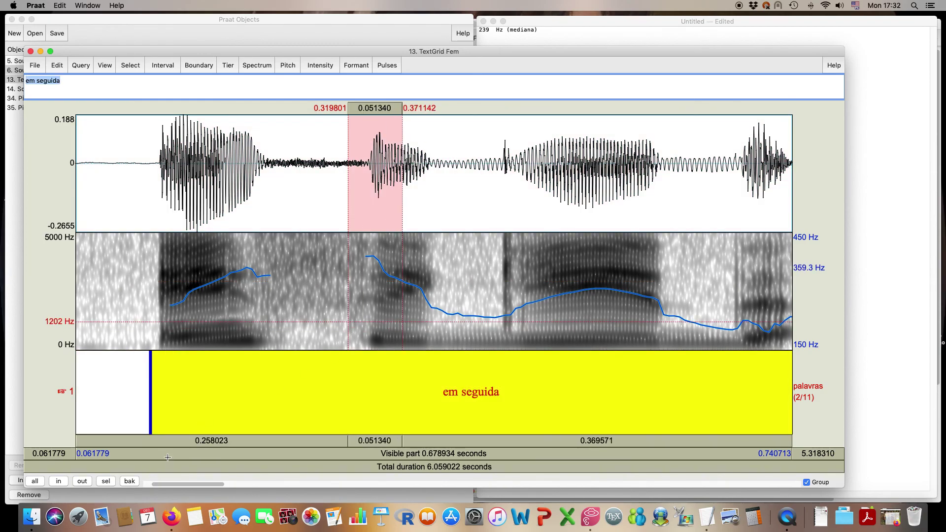
{"action": "left_click", "coordinate": [112, 482]}
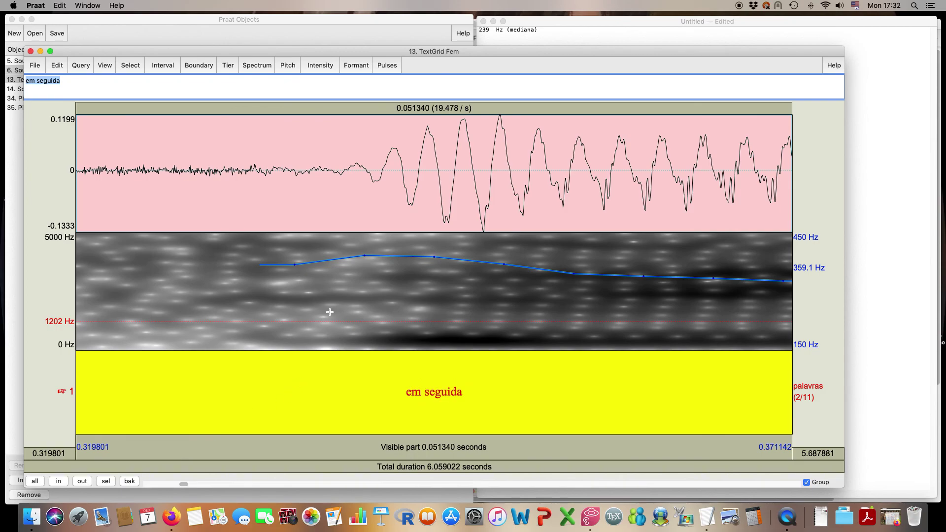
{"action": "left_click", "coordinate": [364, 255]}
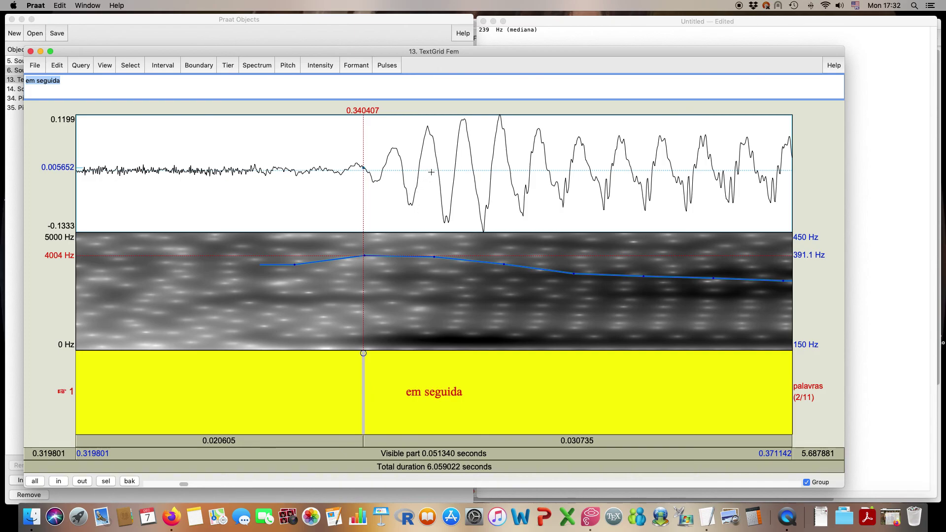
Select one waveform cycle about 0.0025 s long, and place the cursor on the pitch point at about 0.345 s
{"action": "left_click_drag", "start_coordinate": [418, 175], "coordinate": [453, 178]}
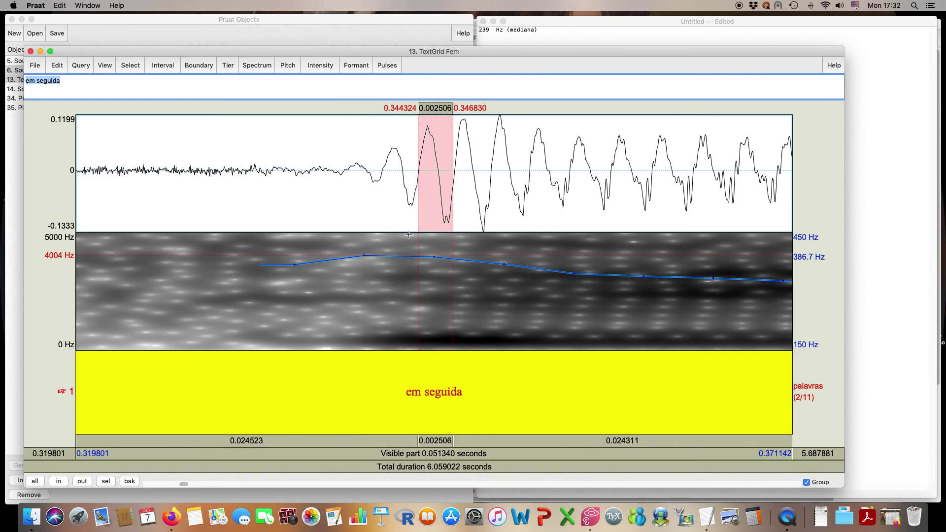
{"action": "left_click", "coordinate": [384, 211]}
{"action": "left_click", "coordinate": [380, 241]}
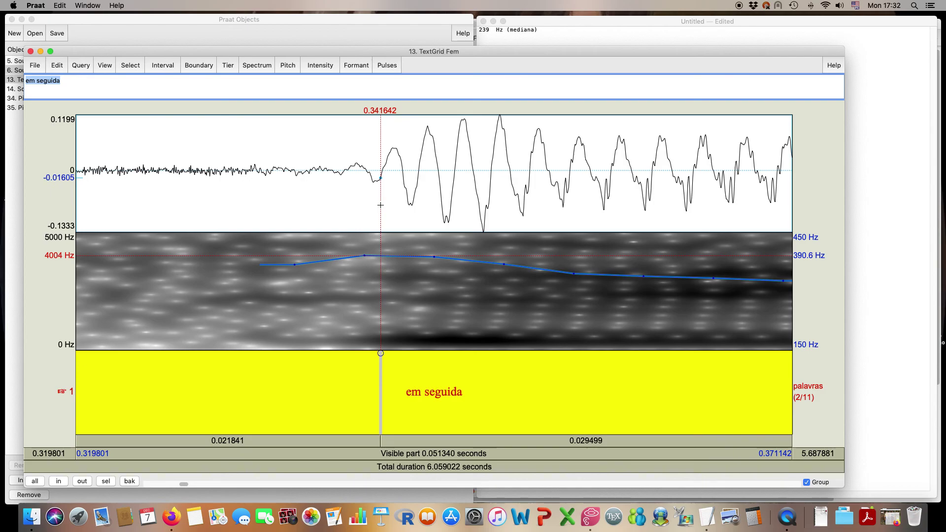
{"action": "left_click_drag", "start_coordinate": [377, 255], "coordinate": [434, 256]}
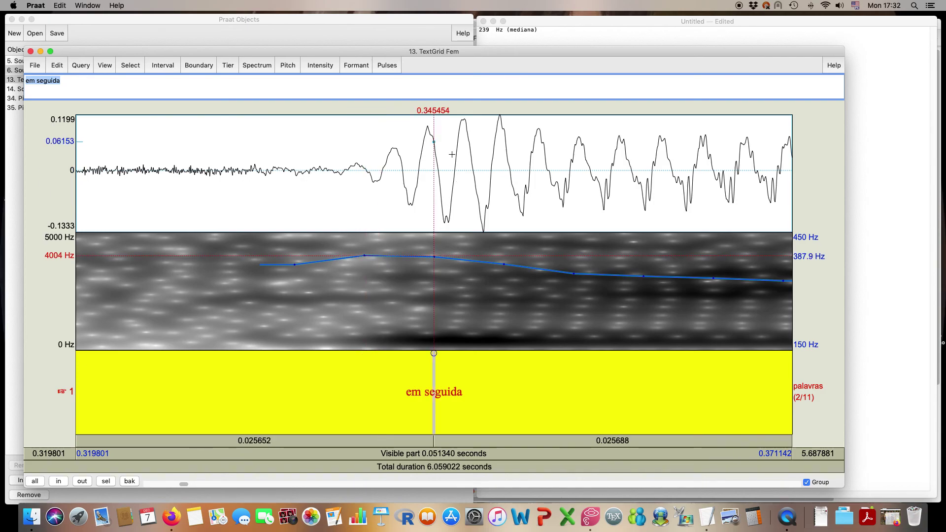
Show the pulses on the waveform and check the pitch peak at about 0.341 s before closing the TextGrid editor
{"action": "left_click", "coordinate": [384, 68]}
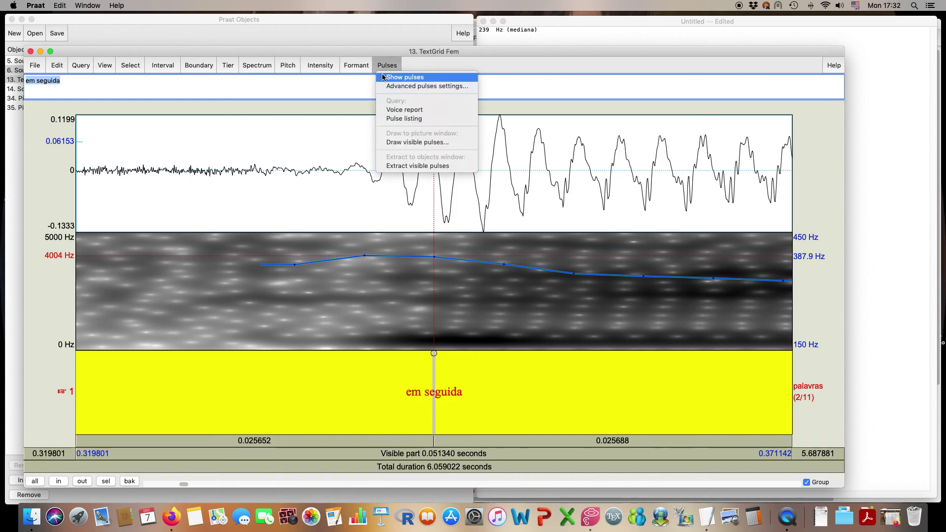
{"action": "left_click", "coordinate": [384, 78]}
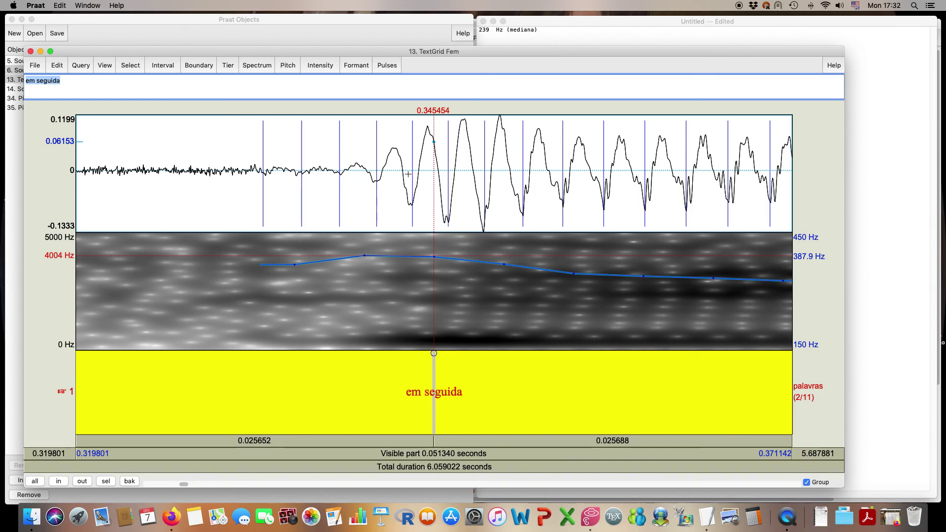
{"action": "left_click_drag", "start_coordinate": [432, 258], "coordinate": [368, 256]}
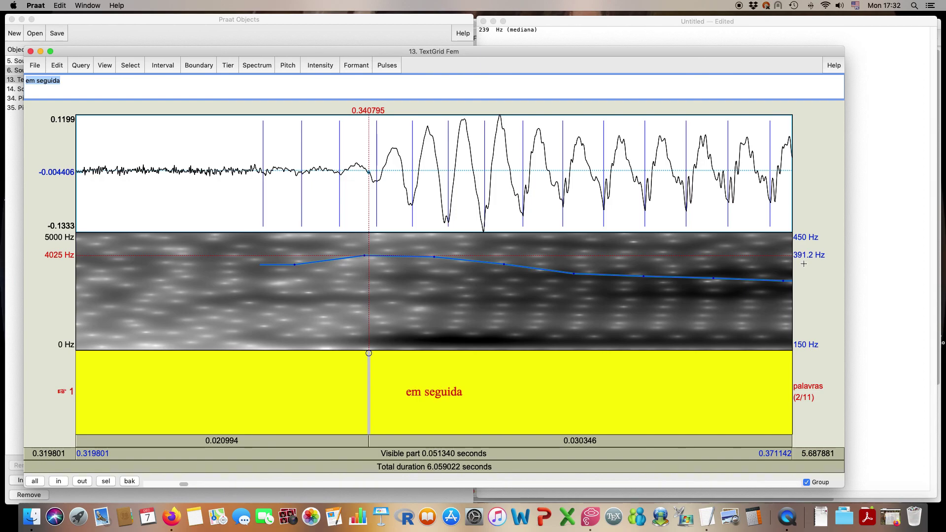
{"action": "left_click", "coordinate": [30, 52]}
{"action": "left_click", "coordinate": [564, 147]}
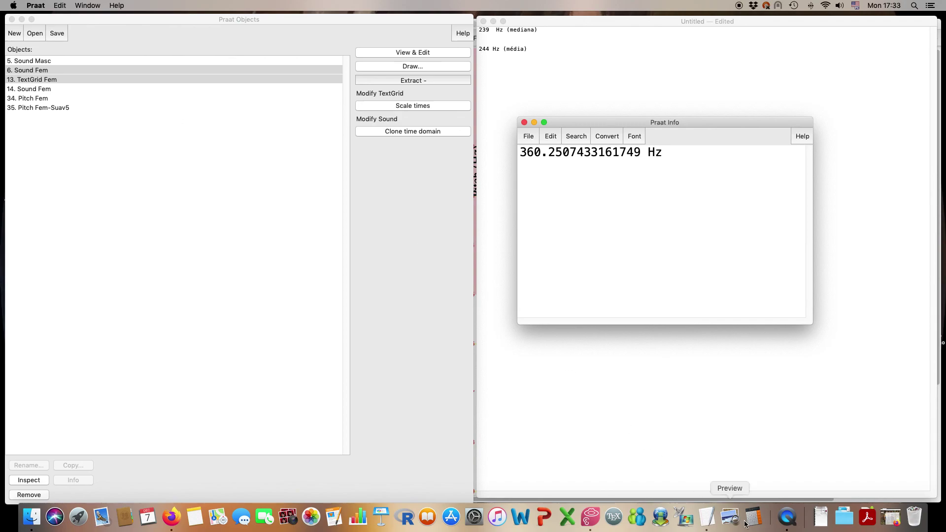
{"action": "right_click", "coordinate": [787, 517]}
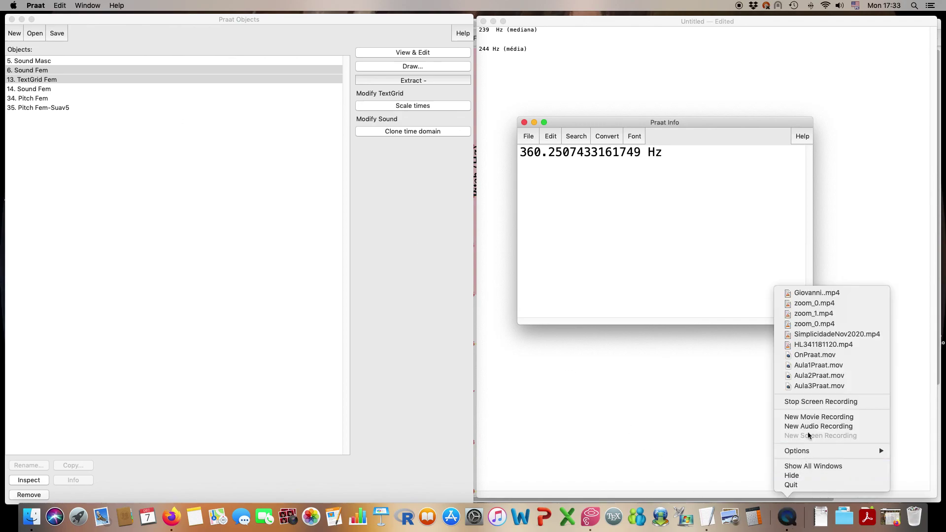